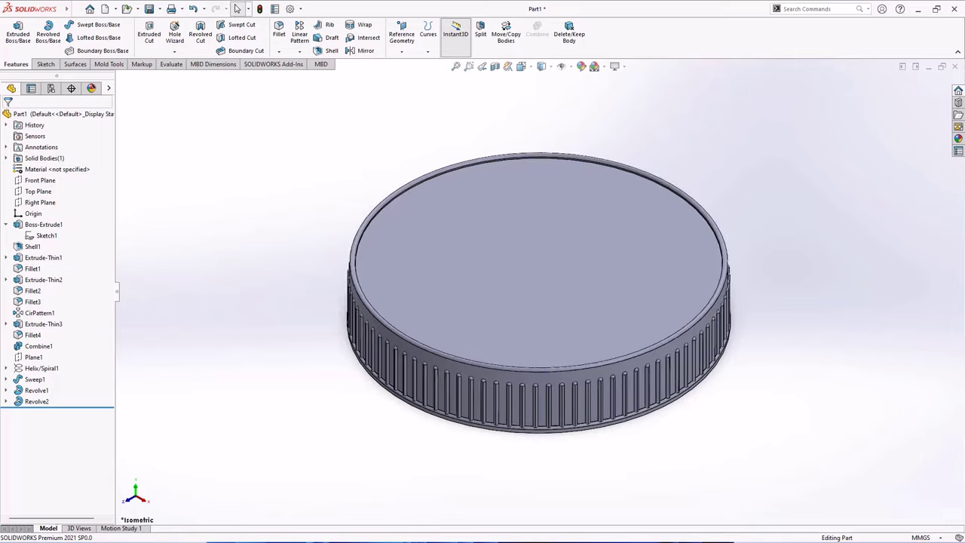
# Step: Examine the finished cap from below, including its internal thread and the ribs on its outer wall
pyautogui.moveTo(538, 355); pyautogui.dragTo(543, 222, button='middle')
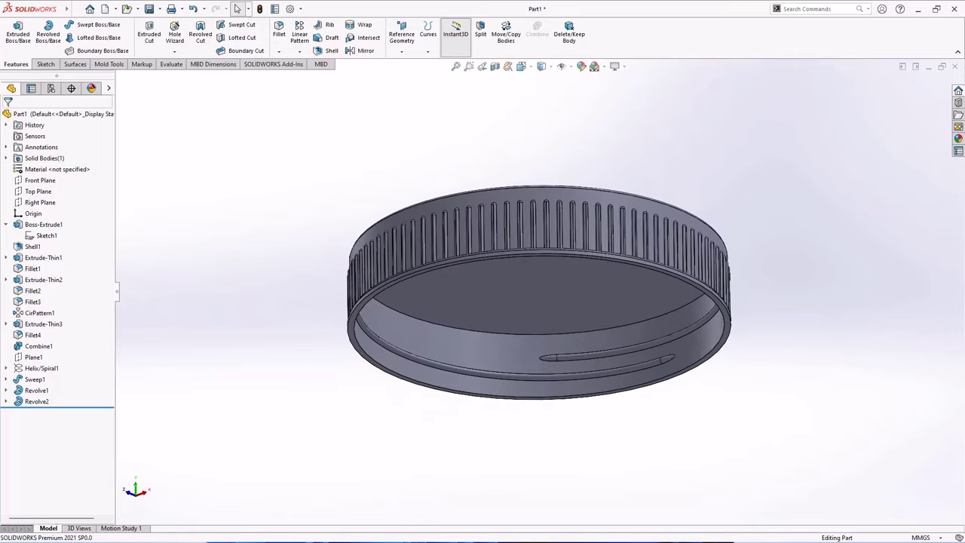
pyautogui.scroll(-6, 539, 291)
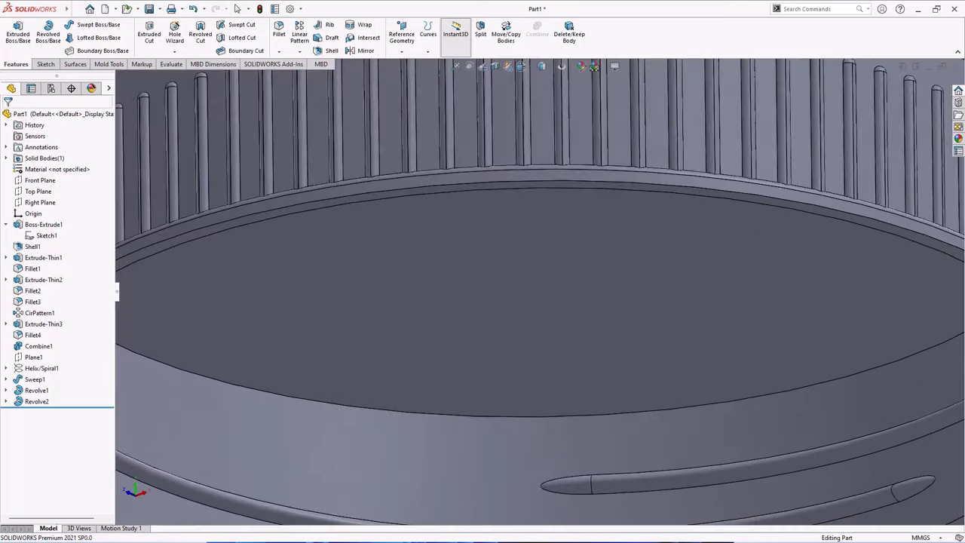
pyautogui.keyDown('ctrl'); pyautogui.moveTo(539, 291); pyautogui.dragTo(308, 119, button='middle'); pyautogui.keyUp('ctrl')
pyautogui.press('Up')
pyautogui.press('Up')
pyautogui.press('Up')
pyautogui.press('Up')
pyautogui.press('Up')
pyautogui.press('Up')
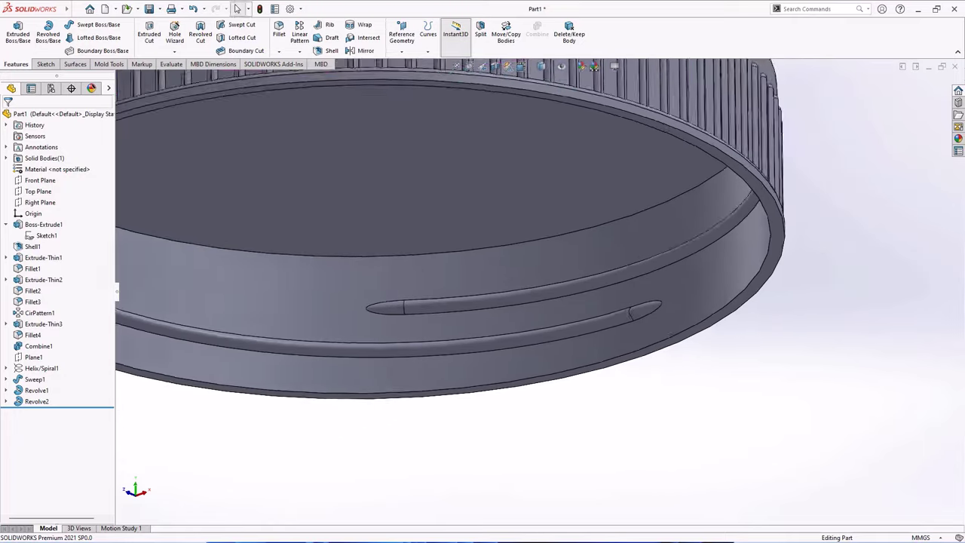
pyautogui.scroll(-5, 540, 291)
pyautogui.scroll(9, 540, 291)
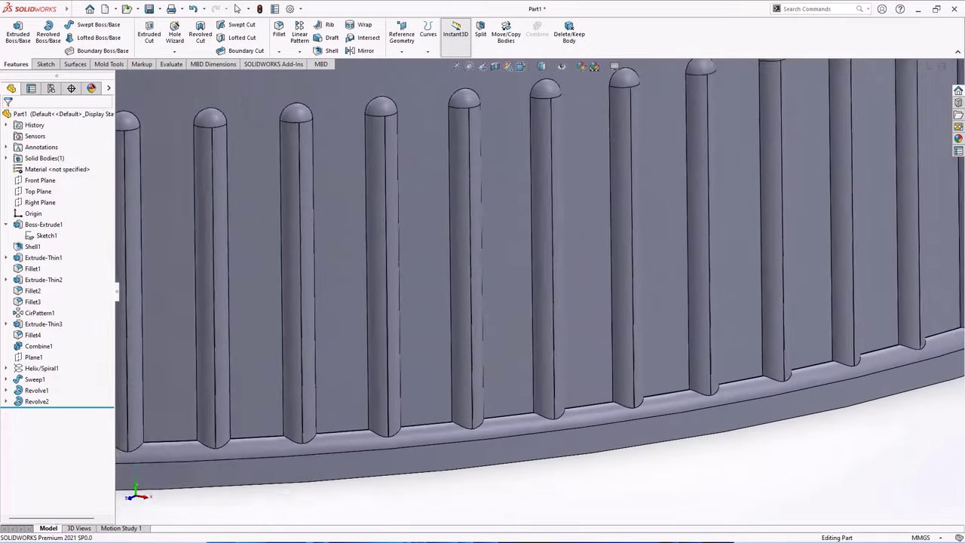
pyautogui.press('Up')
pyautogui.press('Up')
pyautogui.press('Up')
pyautogui.press('Up')
pyautogui.press('Up')
pyautogui.press('Up')
pyautogui.press('Up')
pyautogui.press('Up')
pyautogui.press('Up')
pyautogui.press('Up')
pyautogui.press('Up')
pyautogui.press('Up')
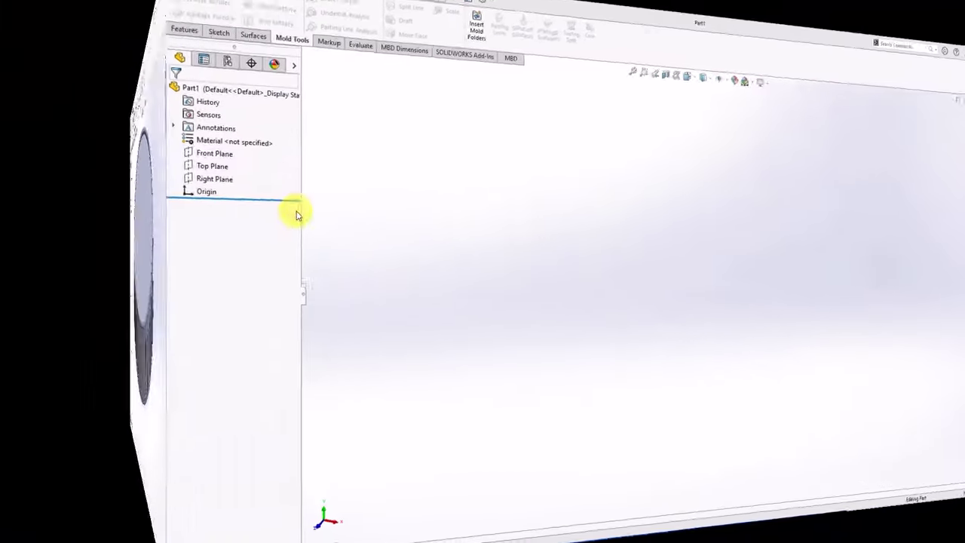
# Step: Start a sketch on the Top Plane and draw a circle of about 68.4 mm radius centred on the origin
pyautogui.click(34, 181)
pyautogui.click(30, 170)
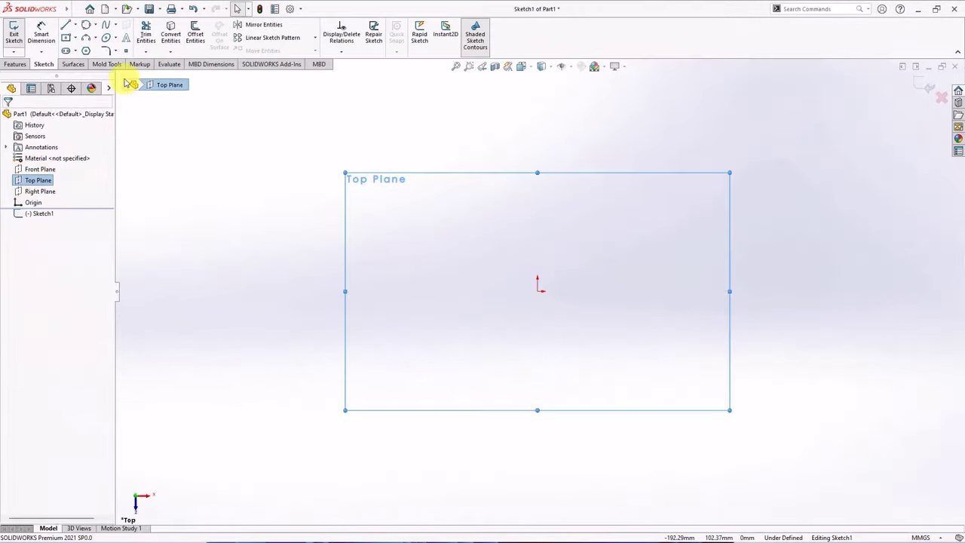
pyautogui.click(94, 28)
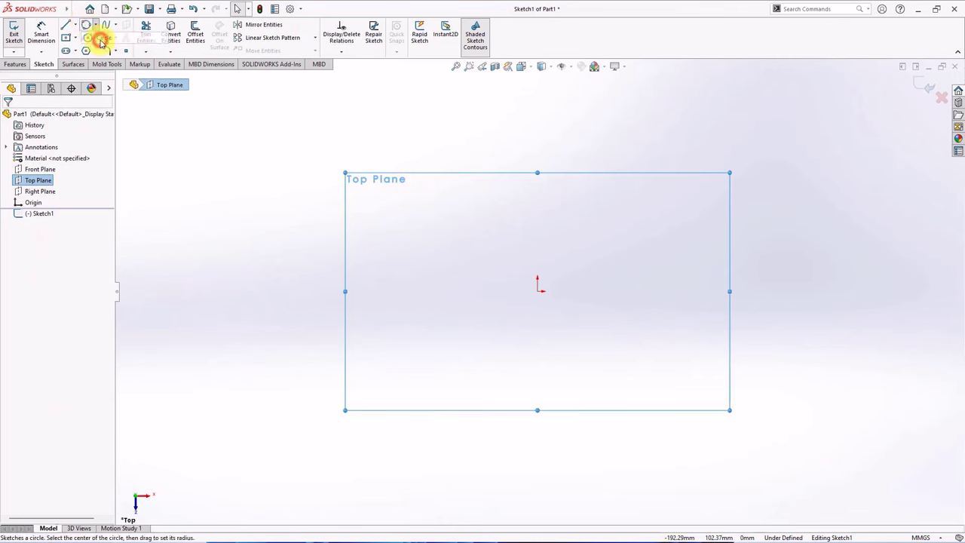
pyautogui.click(98, 39)
pyautogui.click(536, 293)
pyautogui.click(619, 167)
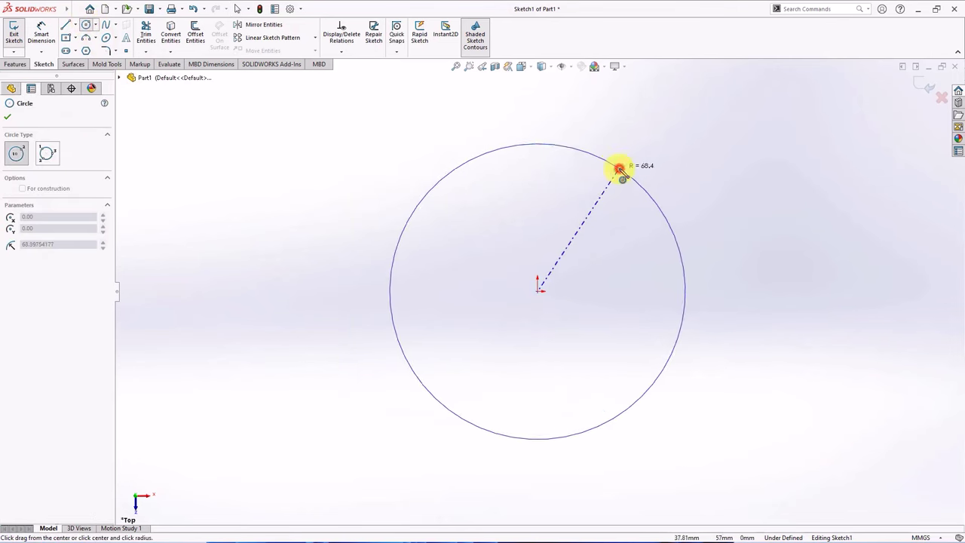
# Step: Dimension the circle's diameter as 90 mm
pyautogui.click(31, 34)
pyautogui.click(537, 145)
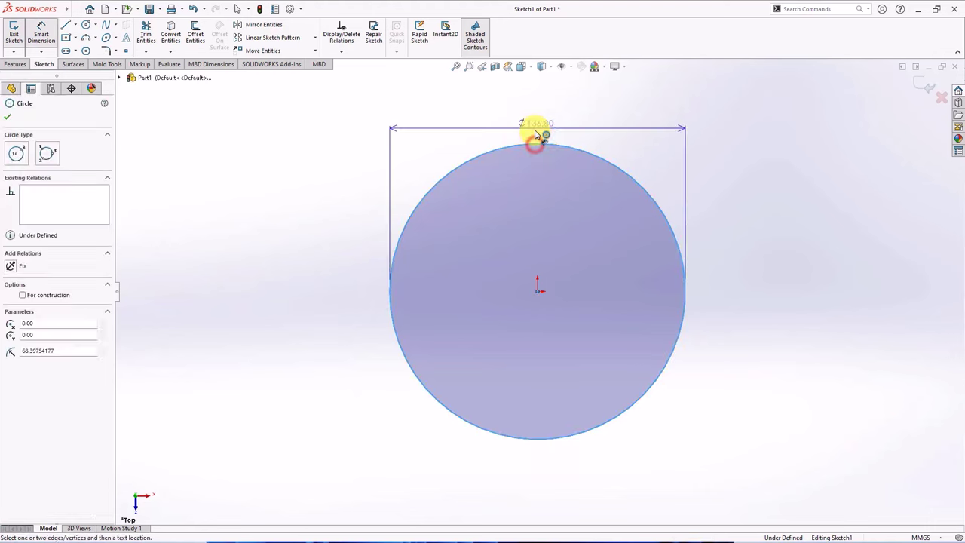
pyautogui.click(537, 121)
pyautogui.write('90')
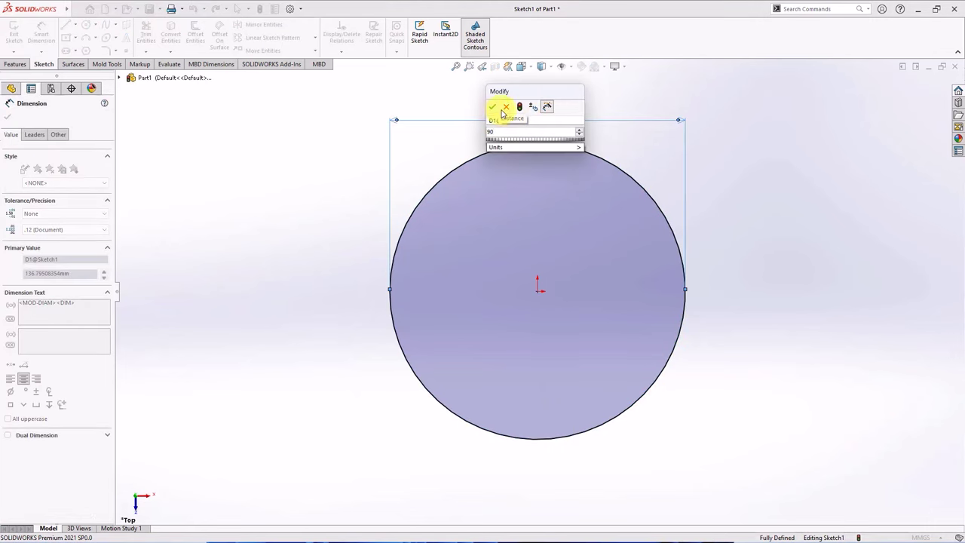
pyautogui.click(492, 107)
pyautogui.click(7, 117)
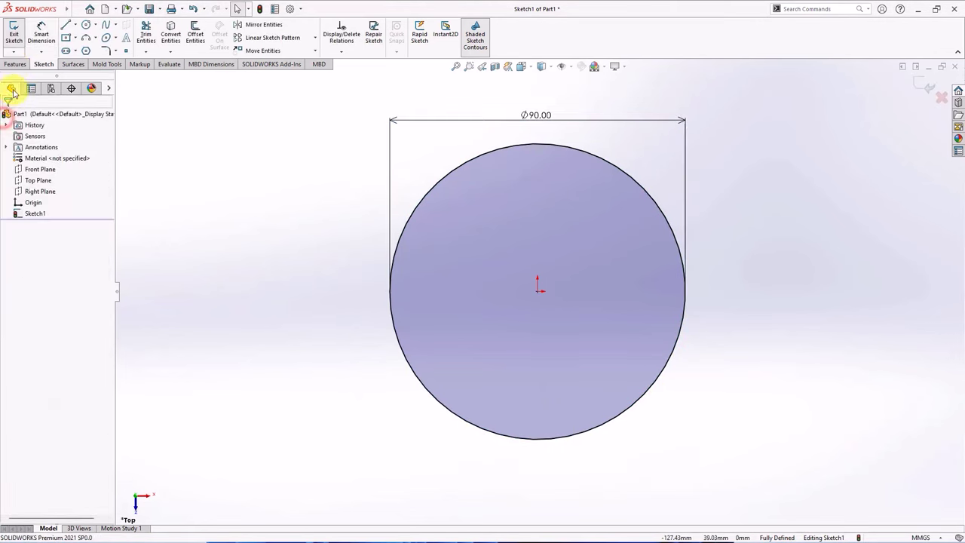
# Step: Extrude the circle upward as a solid boss with a blind depth of 17 mm
pyautogui.click(16, 64)
pyautogui.click(17, 34)
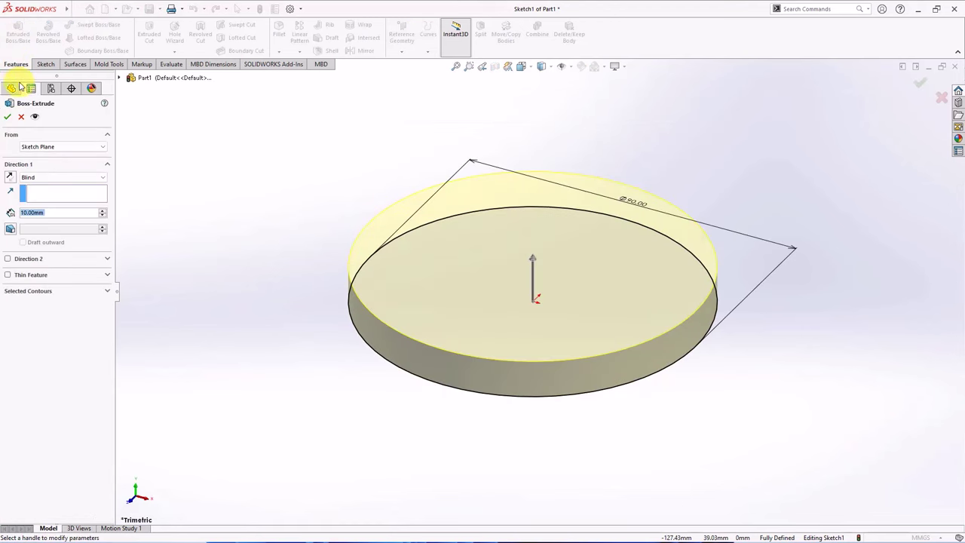
pyautogui.write('17')
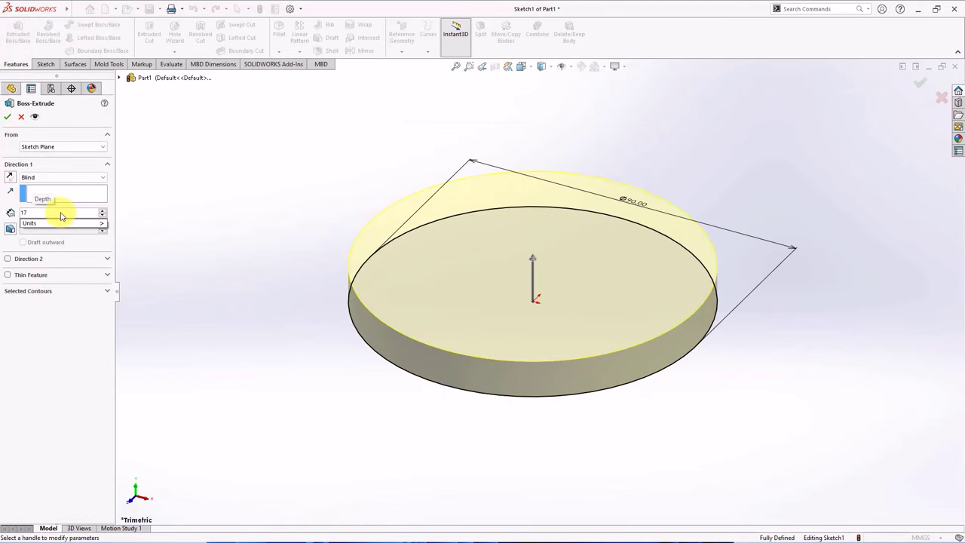
pyautogui.click(7, 117)
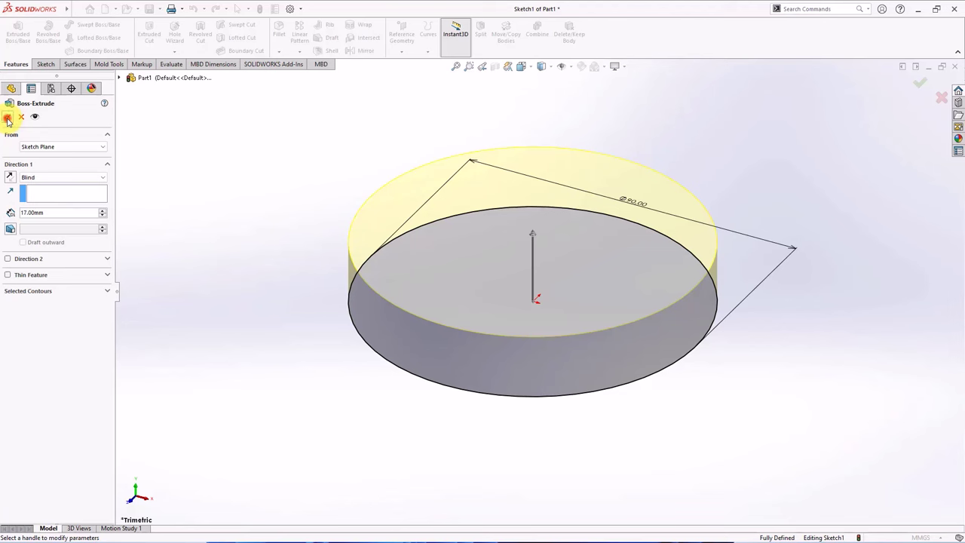
pyautogui.click(7, 118)
# Step: Shell the disc with a 0.9 mm wall thickness, removing its bottom face
pyautogui.moveTo(251, 309); pyautogui.dragTo(243, 175, button='middle')
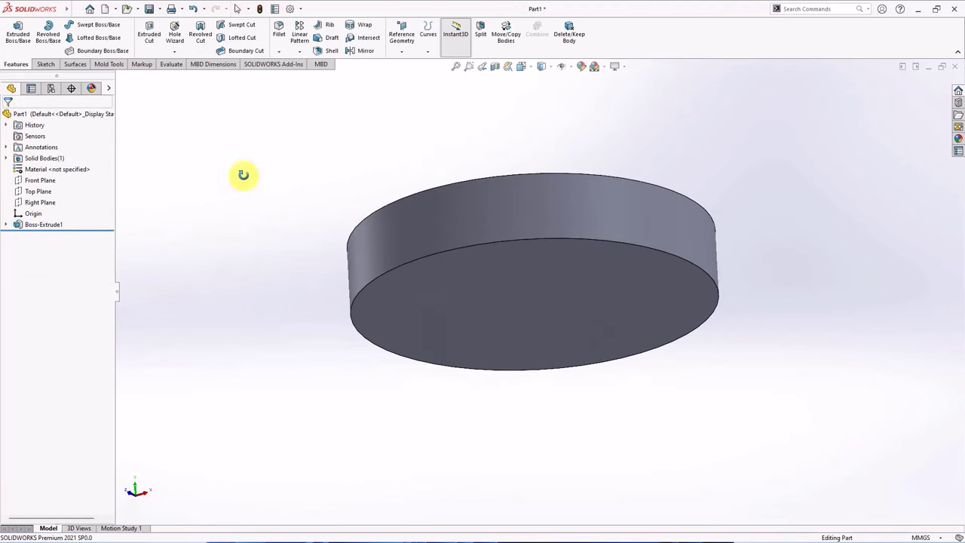
pyautogui.click(331, 51)
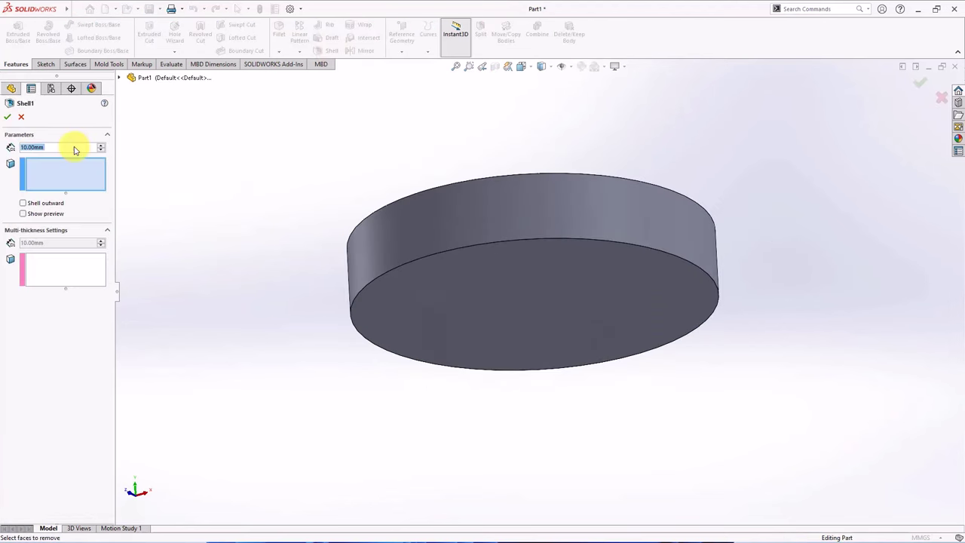
pyautogui.write('0.')
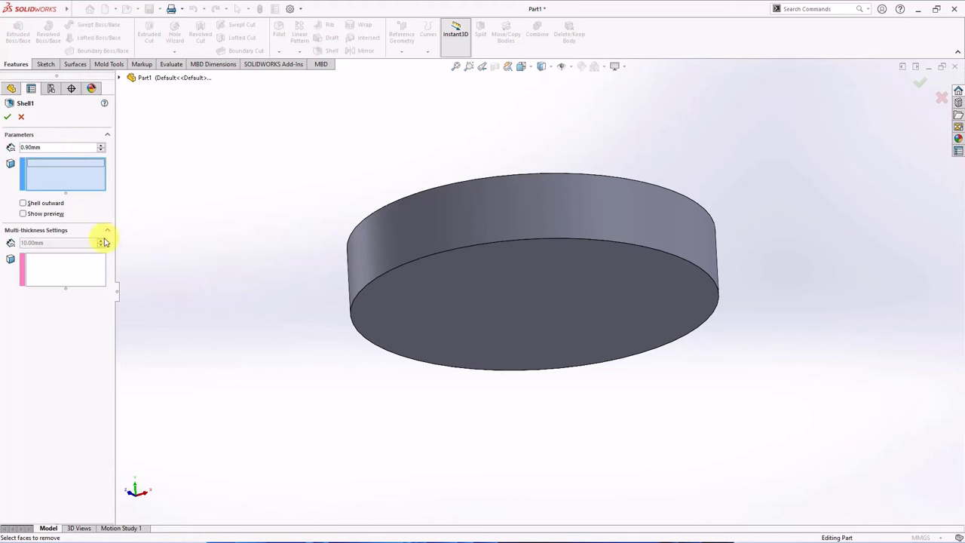
pyautogui.click(433, 308)
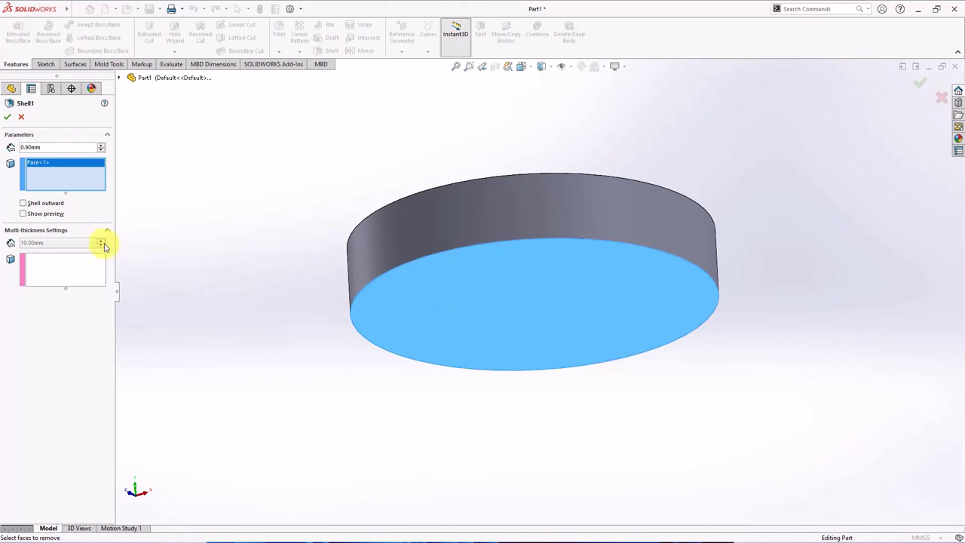
pyautogui.click(23, 215)
pyautogui.click(6, 117)
# Step: Set up another boss extrusion of the base circle sketch, starting from the cap's top face with a 1 mm depth
pyautogui.moveTo(200, 194); pyautogui.dragTo(237, 335, button='middle')
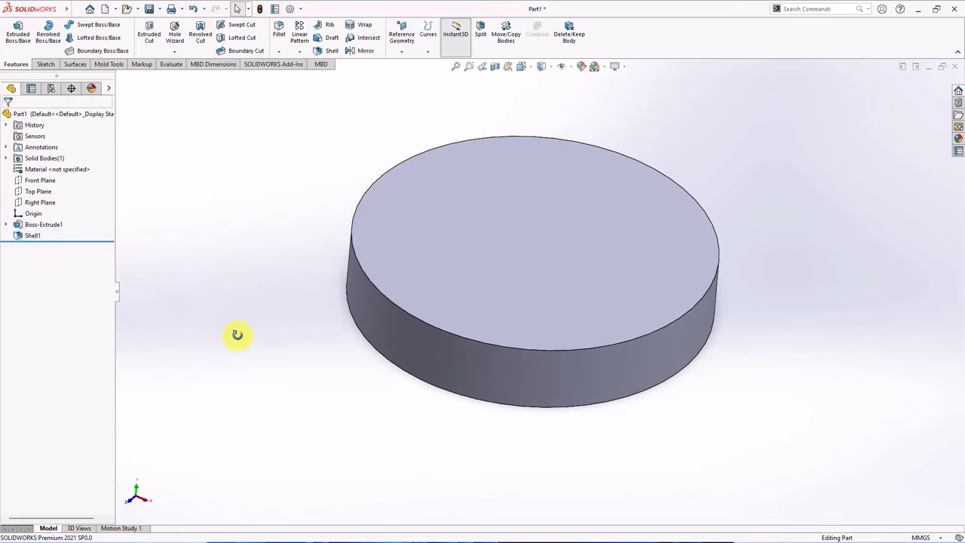
pyautogui.click(6, 225)
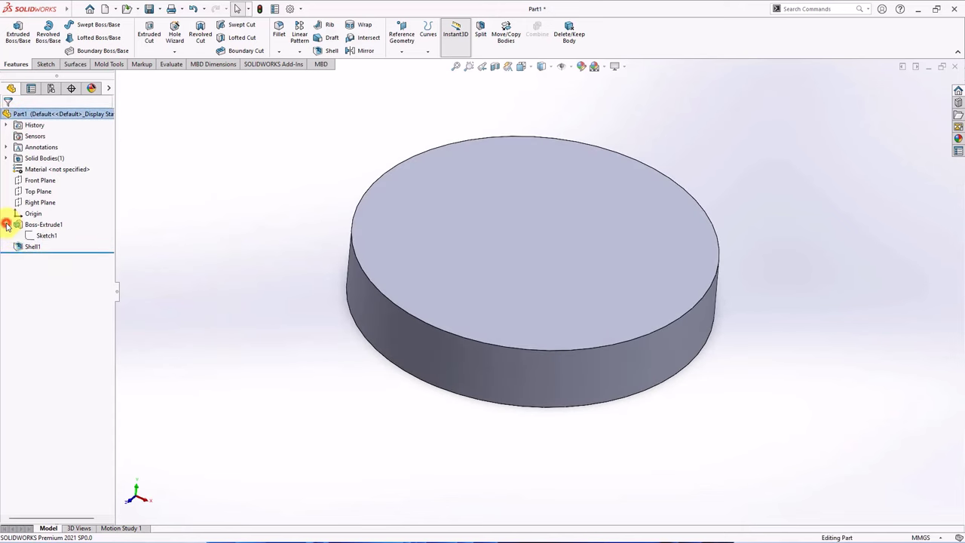
pyautogui.click(46, 235)
pyautogui.click(19, 38)
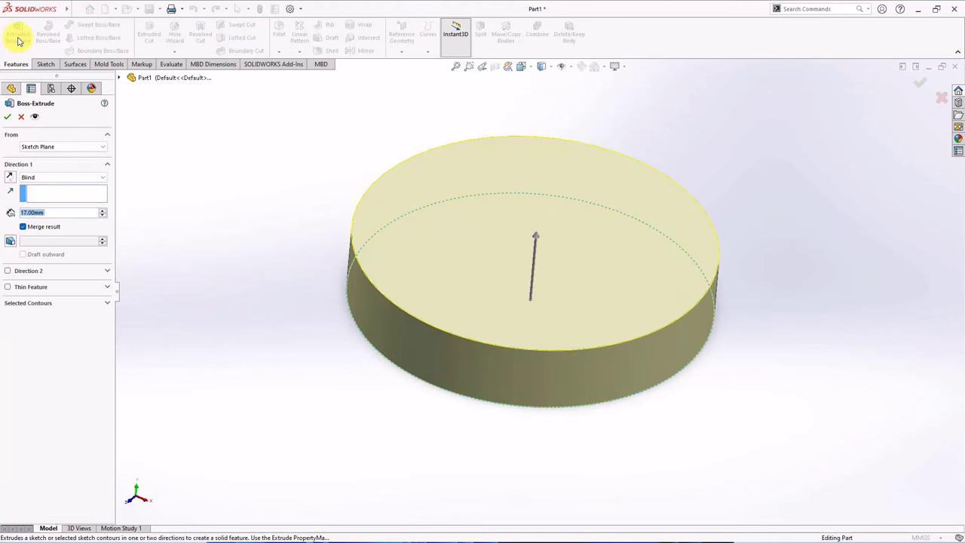
pyautogui.click(51, 146)
pyautogui.click(45, 162)
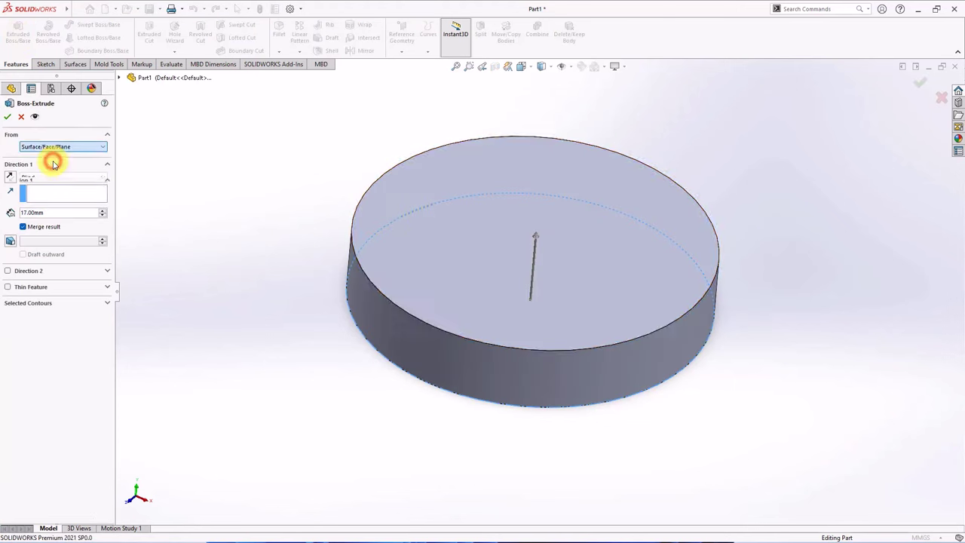
pyautogui.click(400, 207)
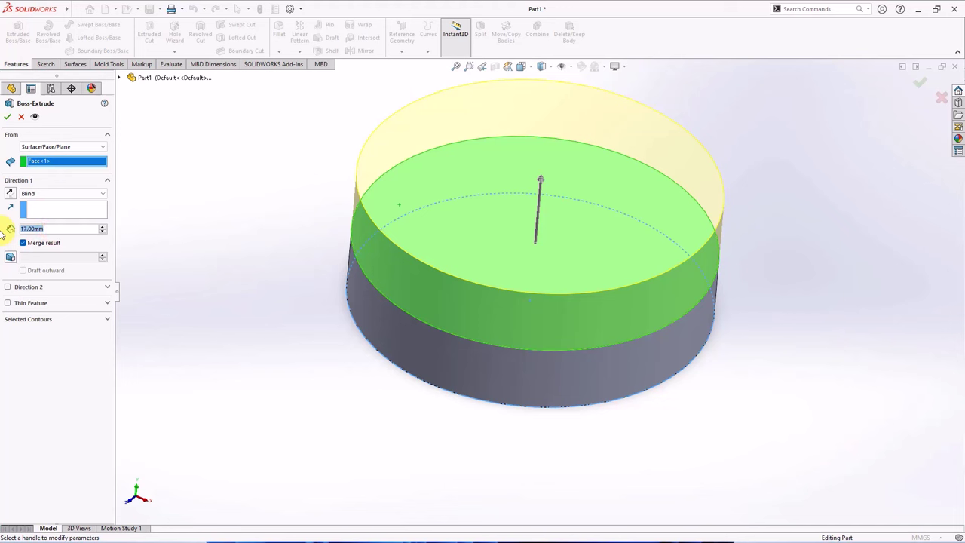
pyautogui.write('1')
pyautogui.press('Return')
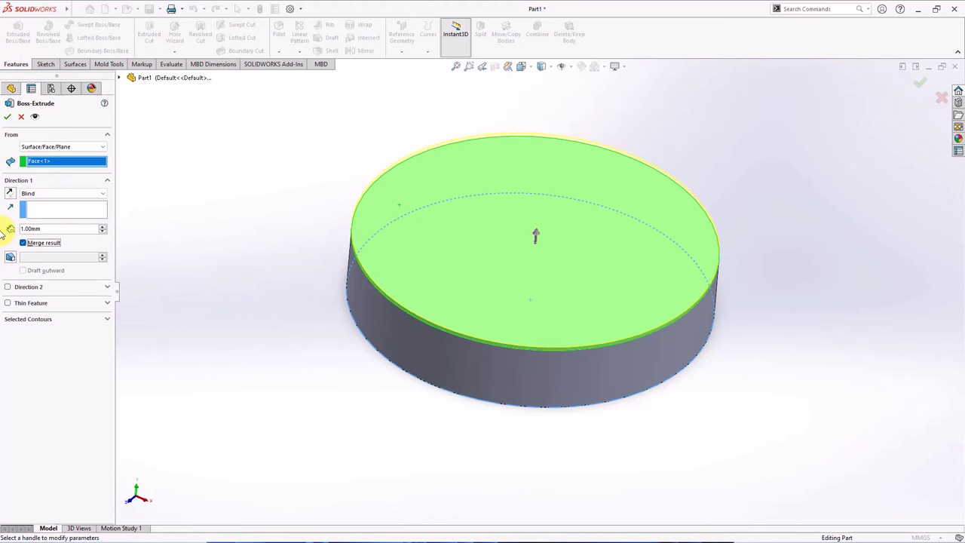
# Step: Make the extrusion a thin feature 1.3 mm thick with the wall reversed inward, forming a raised rim
pyautogui.click(9, 303)
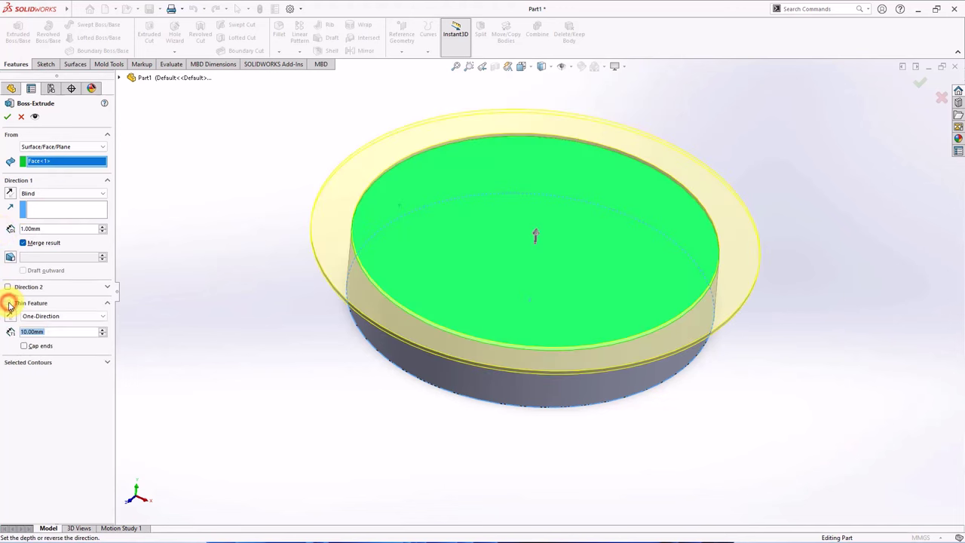
pyautogui.click(12, 316)
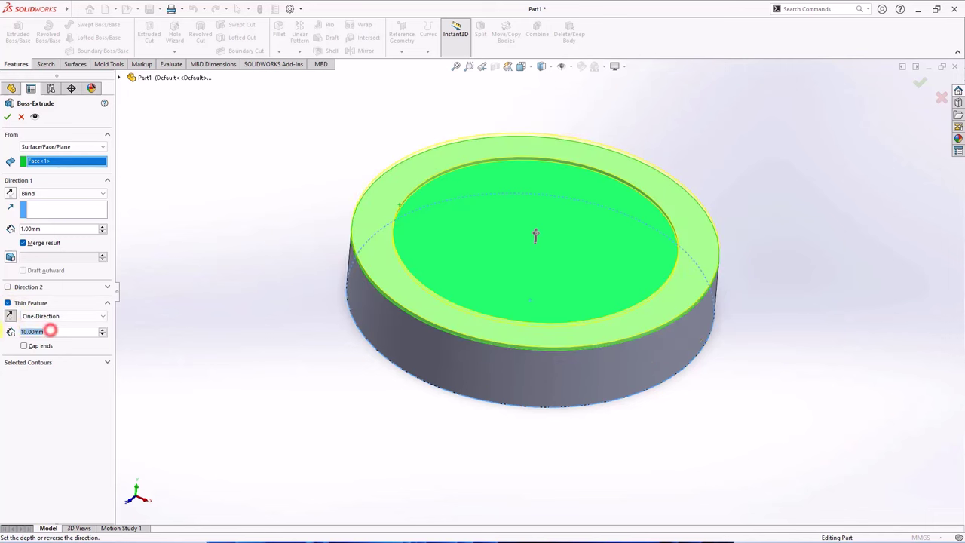
pyautogui.press('Return')
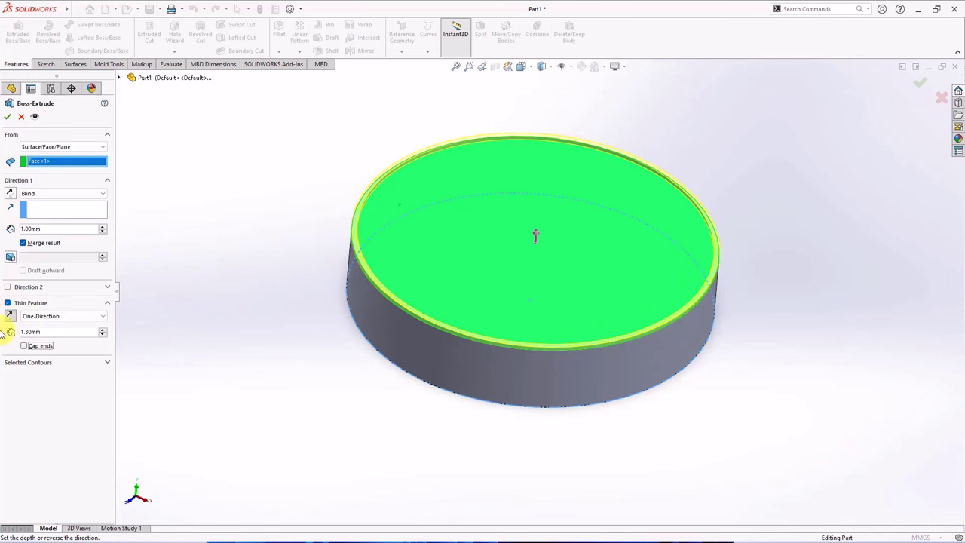
pyautogui.click(8, 115)
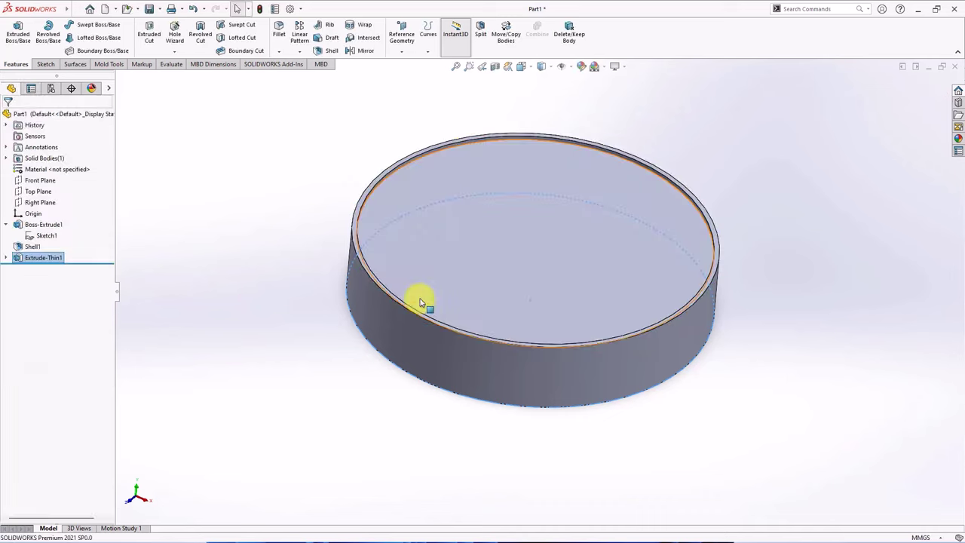
# Step: Apply a full round fillet to the raised rim, with its top face as centre and the outer and inner walls as sides
pyautogui.click(279, 34)
pyautogui.click(75, 165)
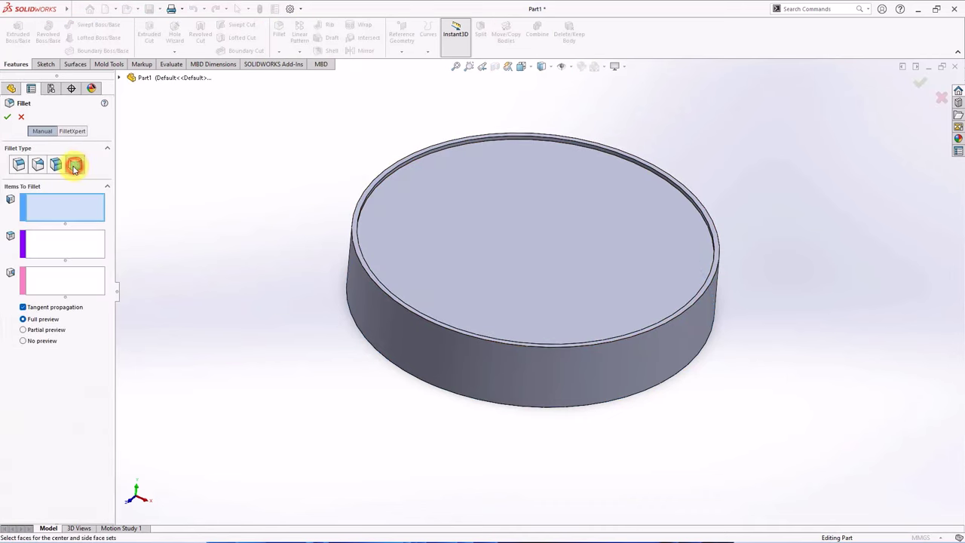
pyautogui.scroll(-3, 387, 343)
pyautogui.click(406, 261)
pyautogui.click(86, 243)
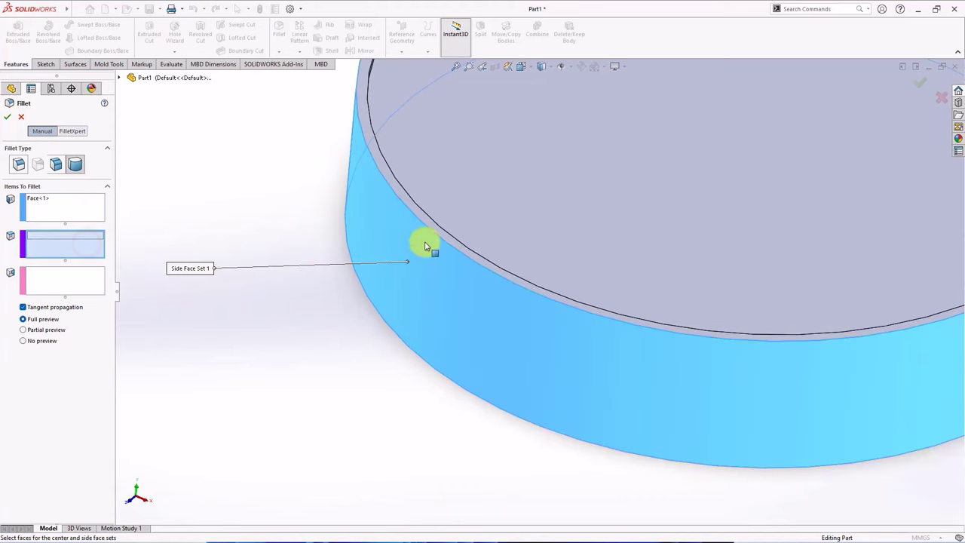
pyautogui.click(431, 227)
pyautogui.click(45, 280)
pyautogui.moveTo(226, 286); pyautogui.dragTo(396, 244, button='middle')
pyautogui.click(382, 241)
pyautogui.scroll(5, 388, 248)
pyautogui.keyDown('ctrl'); pyautogui.moveTo(337, 249); pyautogui.dragTo(158, 251, button='middle'); pyautogui.keyUp('ctrl')
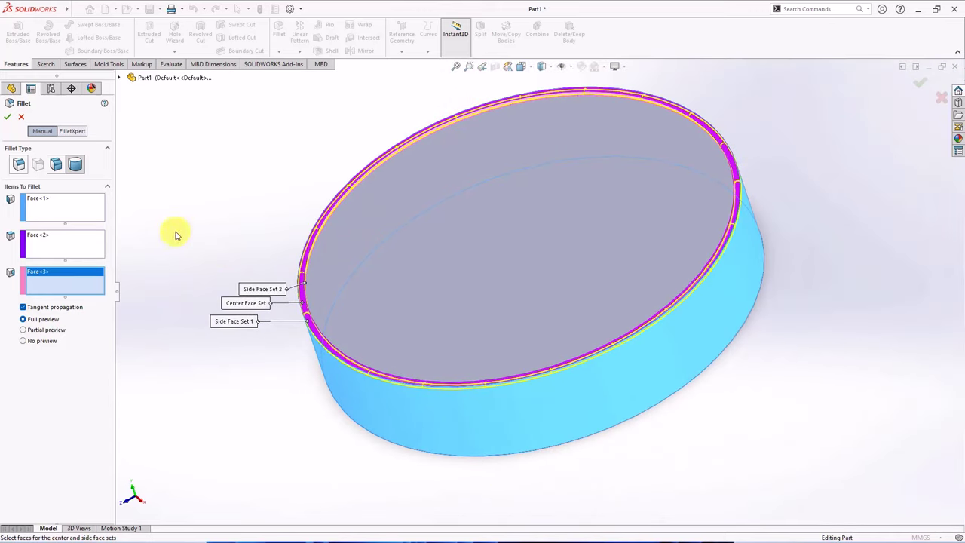
pyautogui.click(8, 118)
pyautogui.click(9, 118)
# Step: Start a sketch on the cap's narrow bottom rim face and convert its outer circular edge into sketch geometry
pyautogui.moveTo(190, 198); pyautogui.dragTo(590, 148, button='middle')
pyautogui.scroll(-5, 505, 151)
pyautogui.click(504, 155)
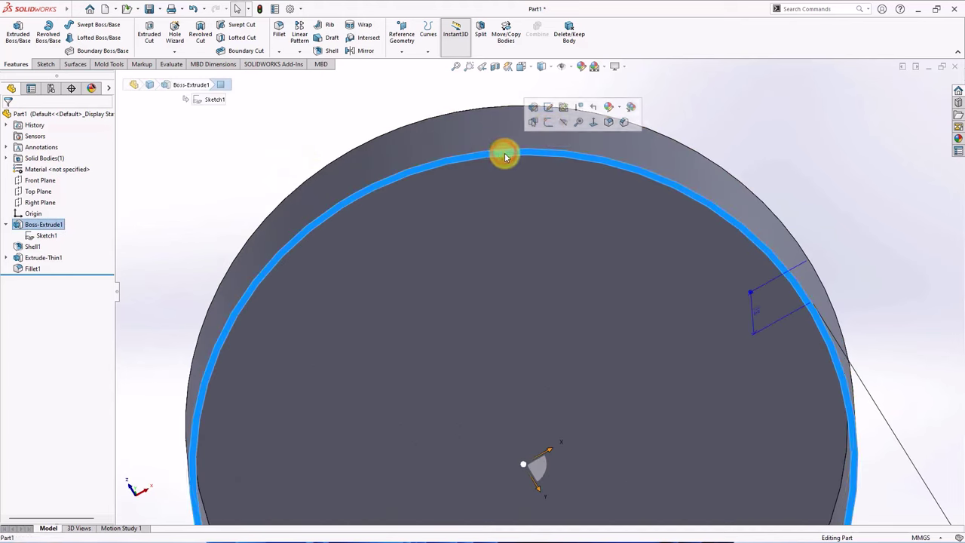
pyautogui.click(548, 123)
pyautogui.scroll(-4, 546, 102)
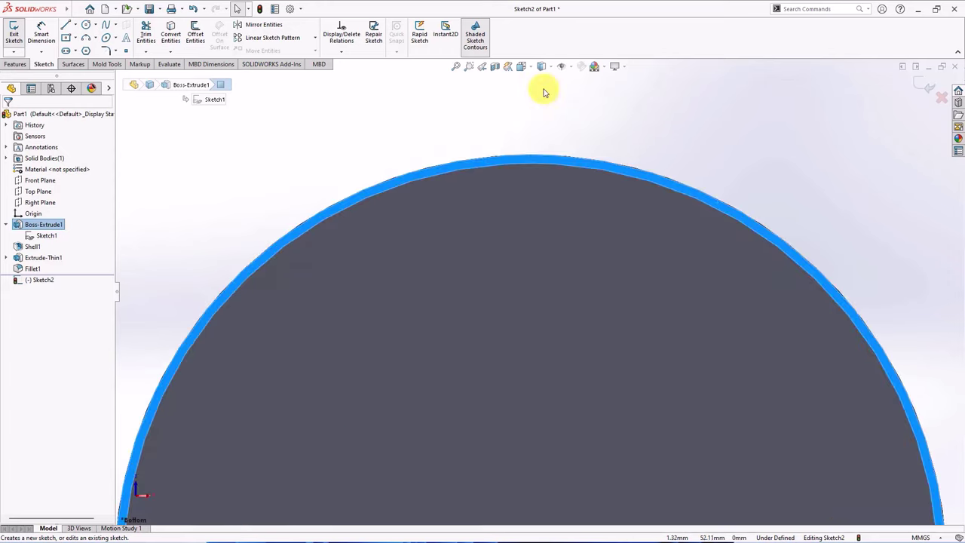
pyautogui.click(169, 35)
# Step: Draw a vertical centerline about 47.8 mm long from the origin to just beyond the converted circle
pyautogui.click(74, 25)
pyautogui.click(86, 61)
pyautogui.scroll(3, 454, 172)
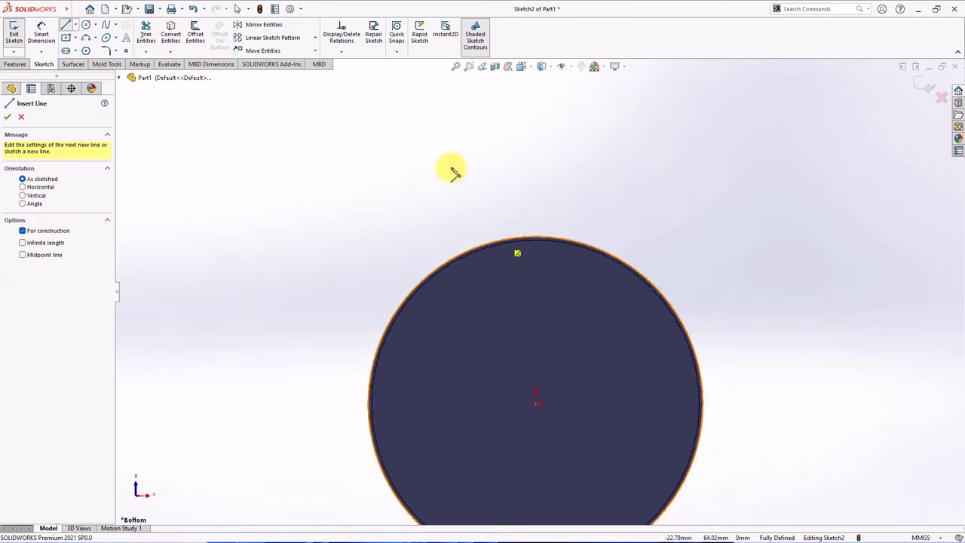
pyautogui.click(537, 400)
pyautogui.click(536, 241)
pyautogui.scroll(-3, 537, 249)
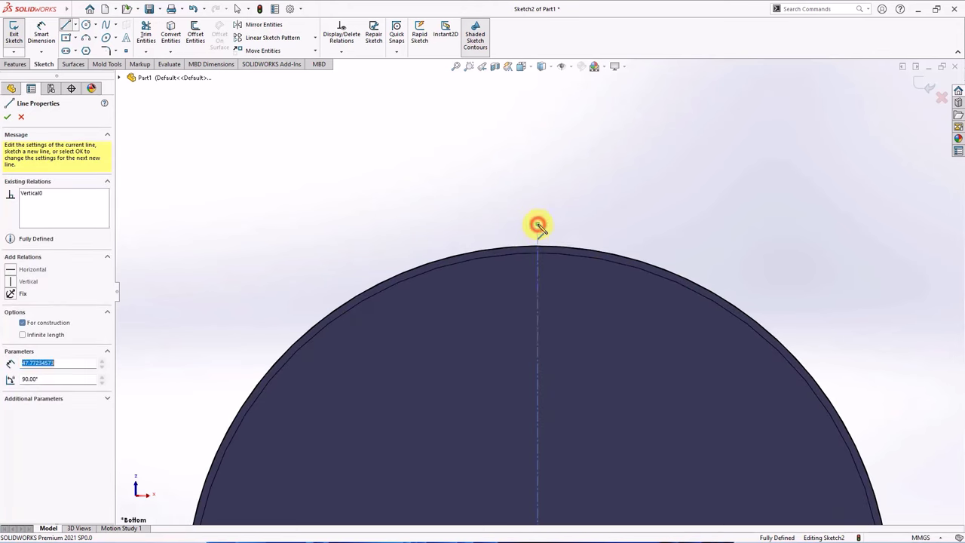
pyautogui.rightClick(538, 225)
pyautogui.click(551, 229)
# Step: Offset the vertical centerline 0.6 mm in both directions, making the offset lines construction geometry
pyautogui.click(195, 34)
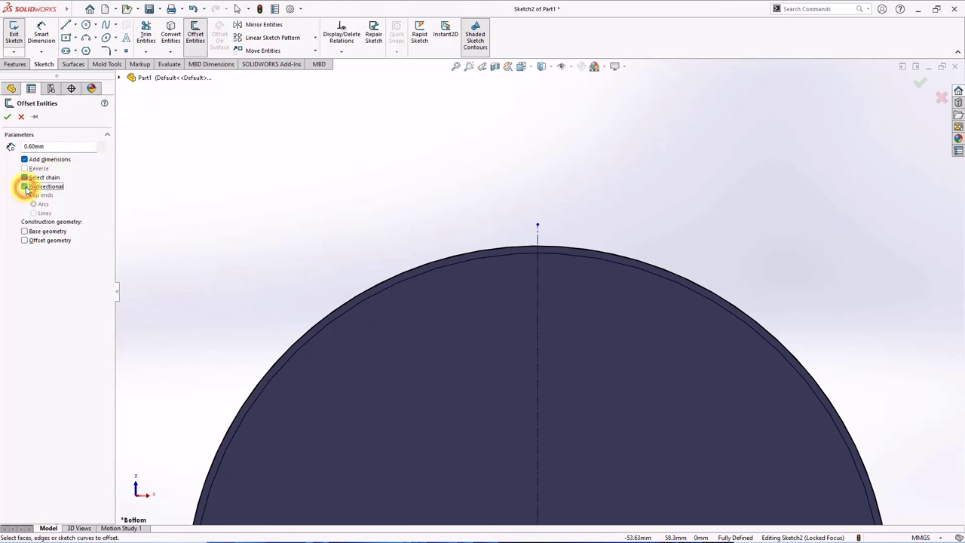
pyautogui.click(24, 240)
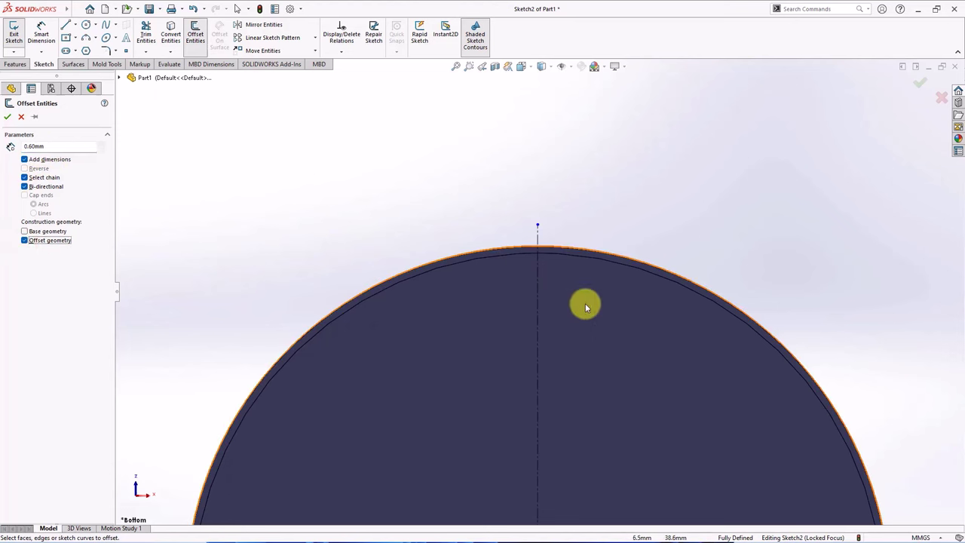
pyautogui.click(536, 271)
pyautogui.scroll(-3, 543, 259)
pyautogui.scroll(-3, 543, 259)
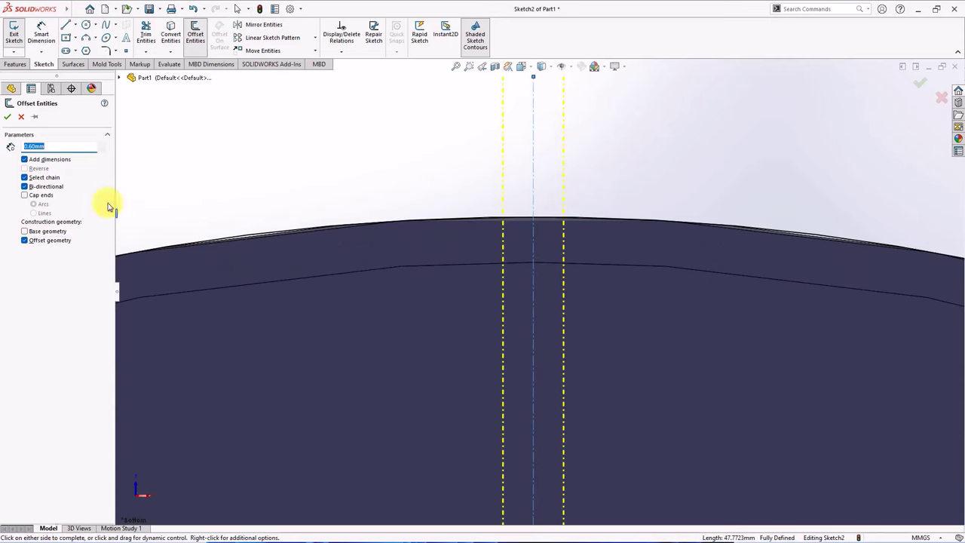
pyautogui.click(7, 117)
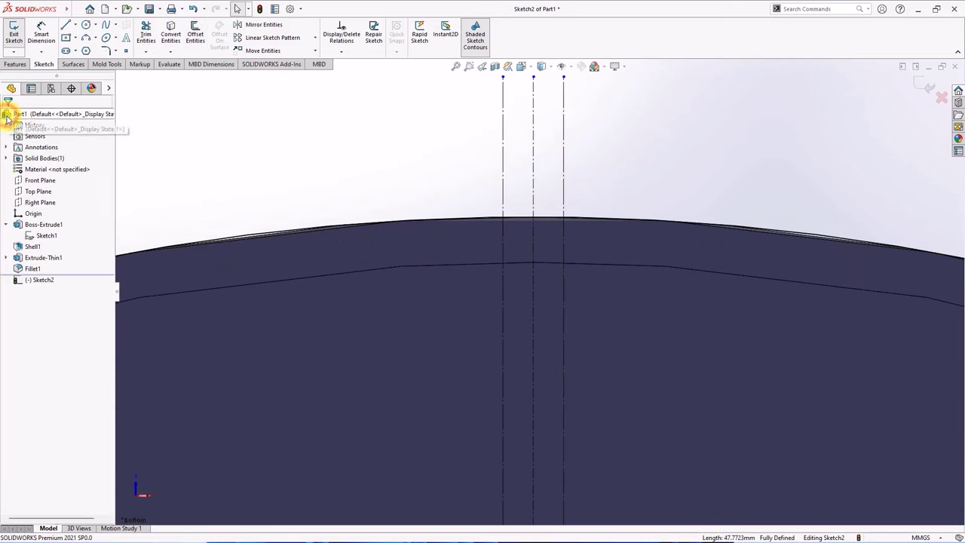
# Step: Trim the converted circle to the closest intersections, keeping only the short arc between the two offset lines
pyautogui.click(144, 35)
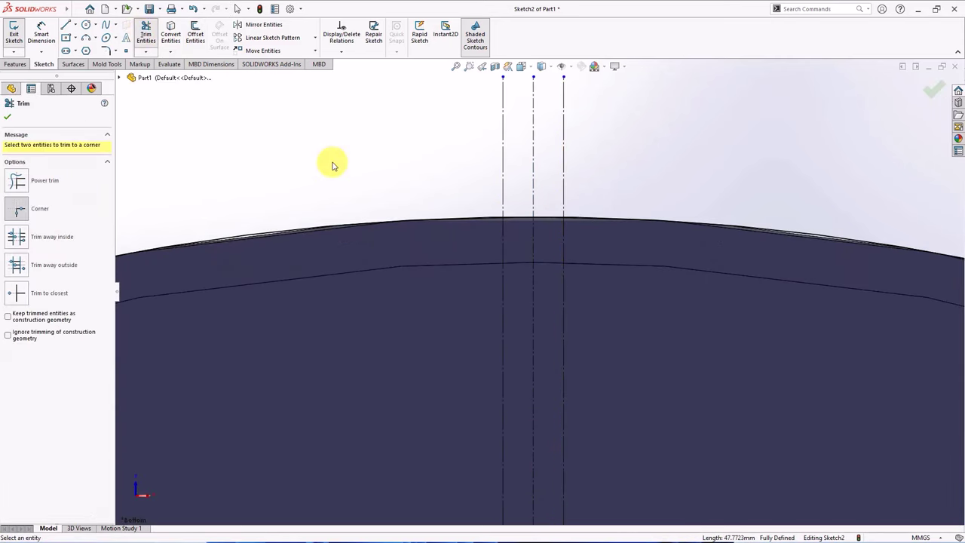
pyautogui.click(17, 297)
pyautogui.click(465, 218)
pyautogui.scroll(1, 465, 219)
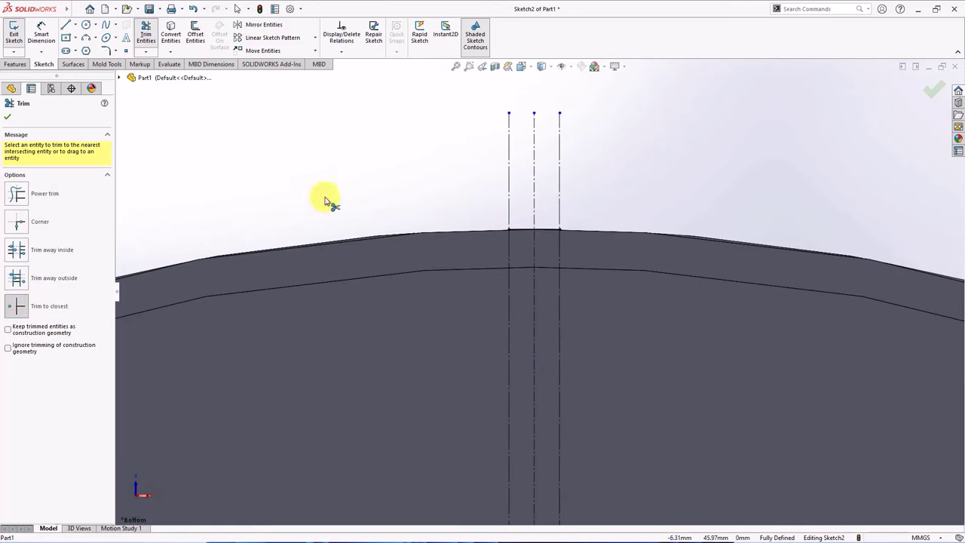
pyautogui.click(7, 117)
# Step: Extrude the short arc 14 mm along the cap's outer wall, with the extrusion direction reversed
pyautogui.scroll(2, 458, 204)
pyautogui.moveTo(458, 204); pyautogui.dragTo(487, 297, button='middle')
pyautogui.click(41, 126)
pyautogui.click(11, 64)
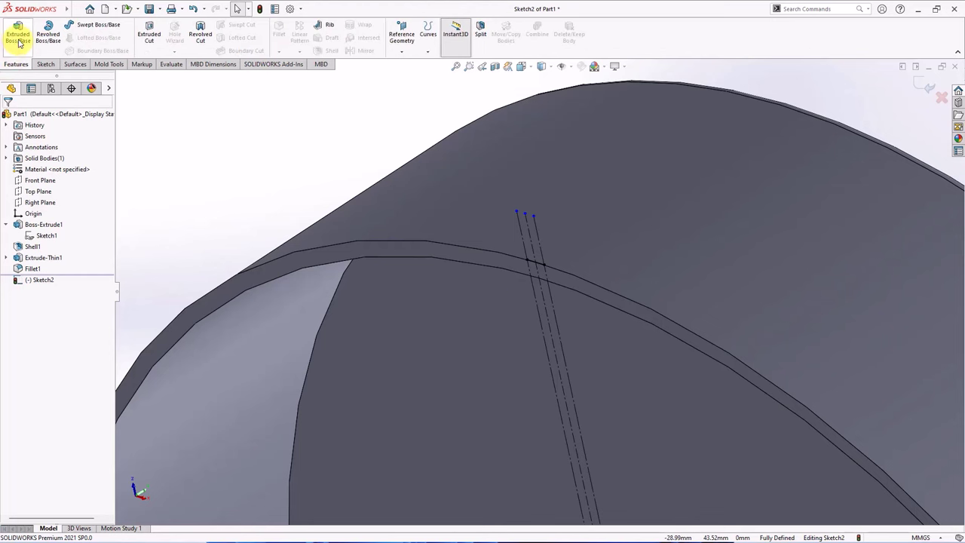
pyautogui.click(19, 43)
pyautogui.moveTo(259, 173); pyautogui.dragTo(285, 289, button='middle')
pyautogui.scroll(-4, 285, 289)
pyautogui.click(39, 213)
pyautogui.click(12, 180)
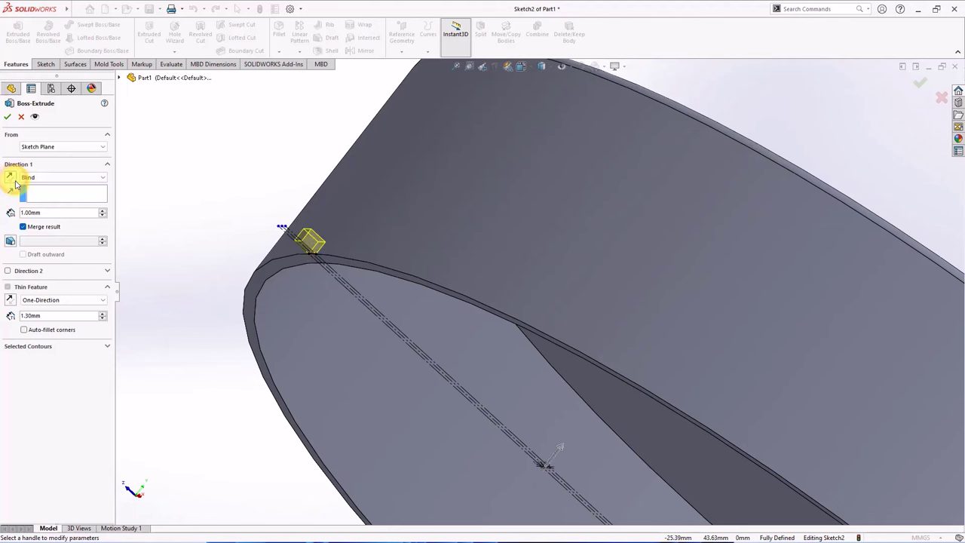
pyautogui.write('14')
pyautogui.press('Tab')
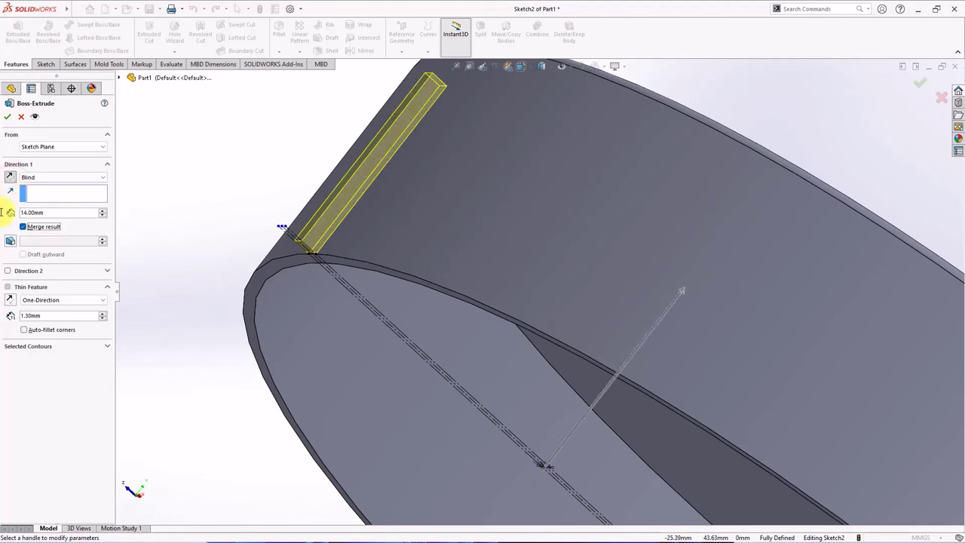
# Step: Set the extrusion's thin-feature thickness to 0.5 mm and finish the rib
pyautogui.click(8, 317)
pyautogui.moveTo(419, 305); pyautogui.dragTo(495, 150, button='middle')
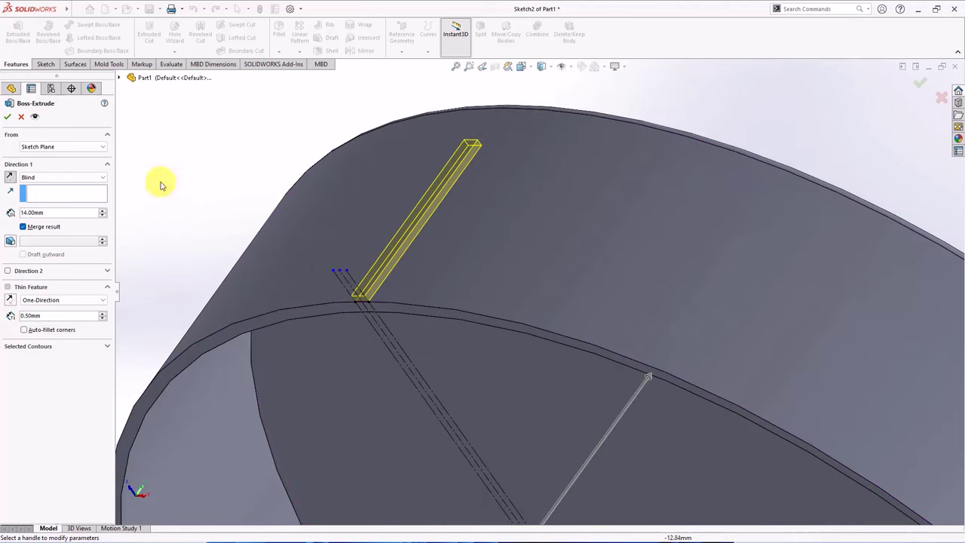
pyautogui.click(8, 118)
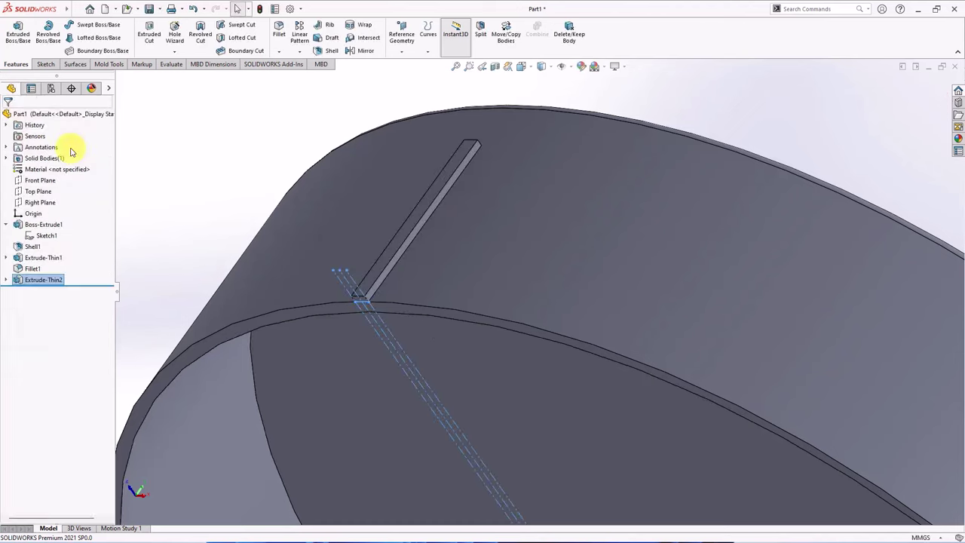
# Step: Apply a full round fillet to the rib's closed end, with its end face as centre and both long side faces as sides
pyautogui.scroll(2, 300, 147)
pyautogui.moveTo(300, 152); pyautogui.dragTo(290, 168, button='middle')
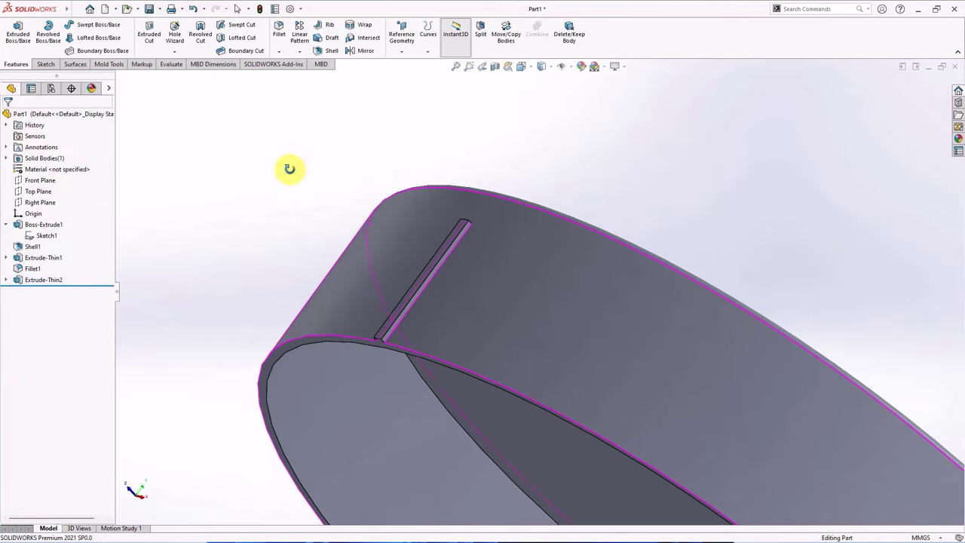
pyautogui.click(278, 34)
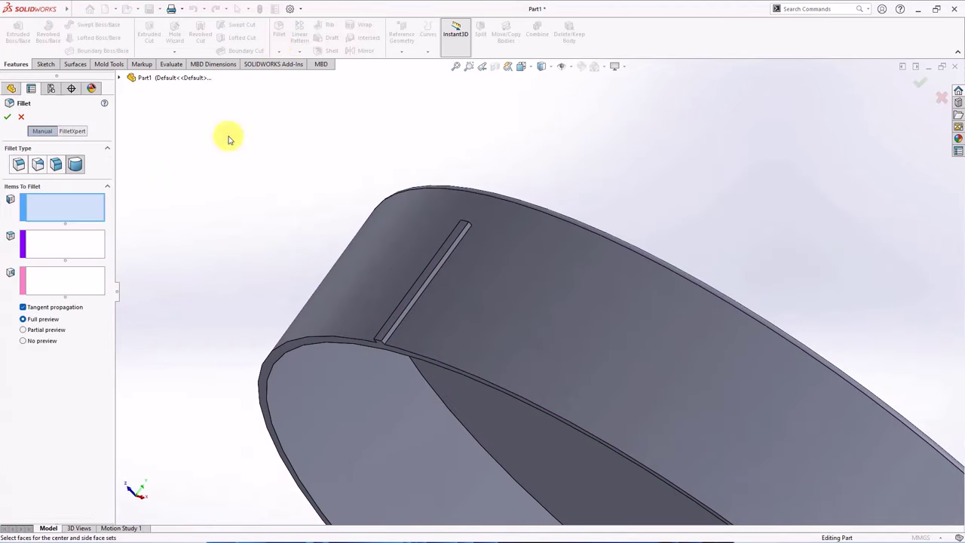
pyautogui.scroll(-3, 482, 224)
pyautogui.scroll(-3, 465, 258)
pyautogui.click(465, 259)
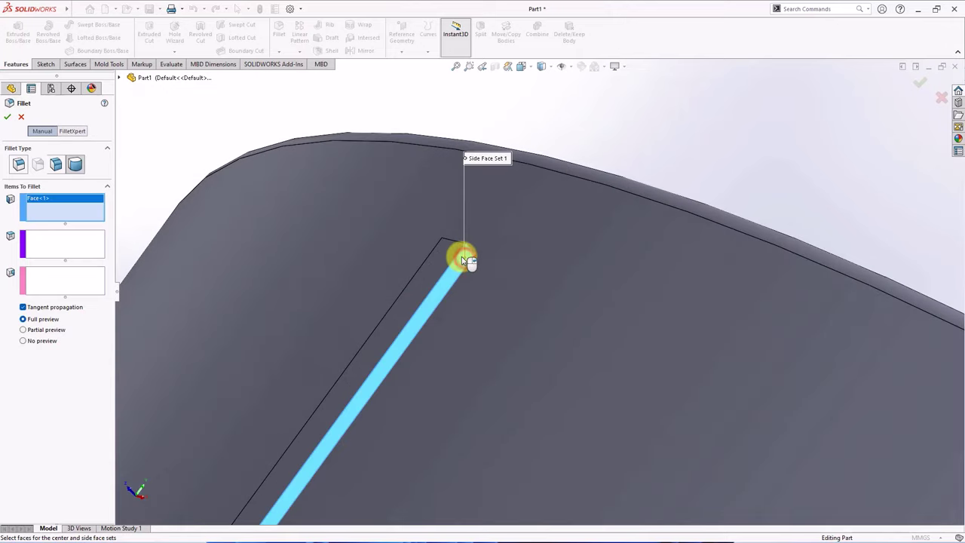
pyautogui.moveTo(465, 258); pyautogui.dragTo(426, 354, button='middle')
pyautogui.click(47, 243)
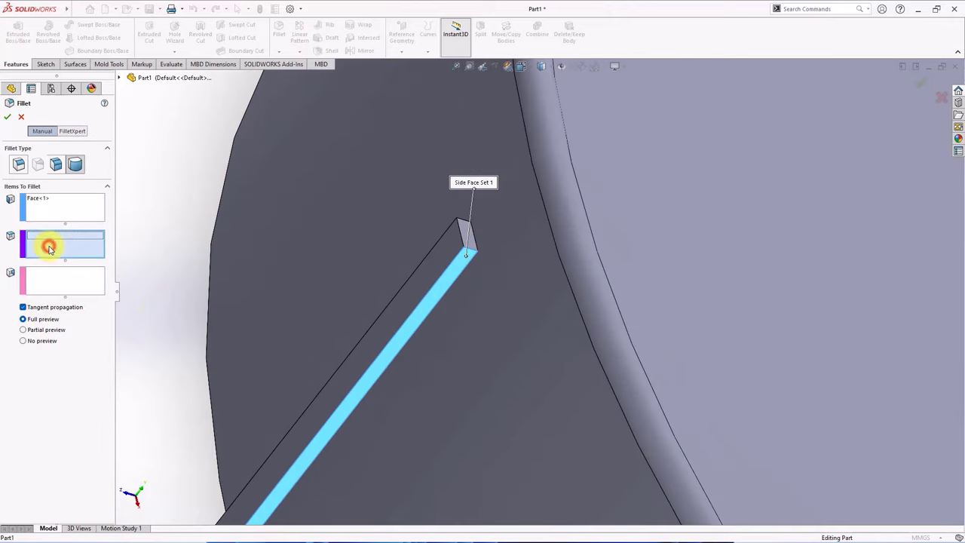
pyautogui.click(468, 245)
pyautogui.moveTo(467, 245); pyautogui.dragTo(496, 403, button='middle')
pyautogui.click(60, 277)
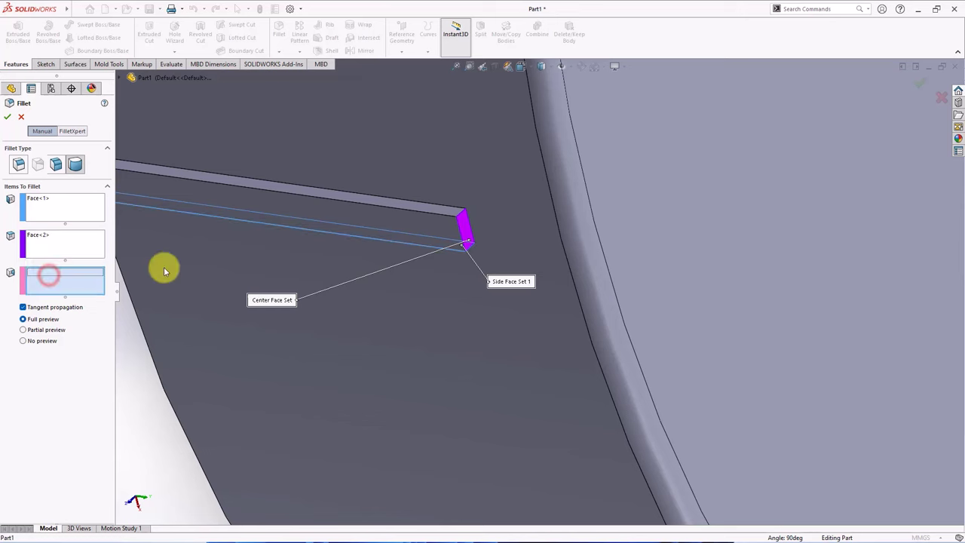
pyautogui.click(443, 208)
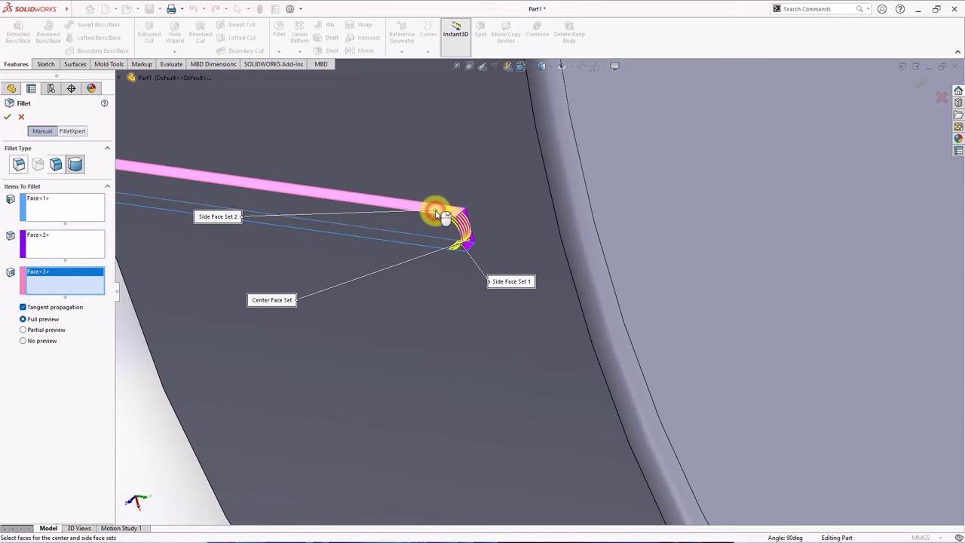
pyautogui.click(6, 120)
# Step: Round the rib's outer long edge with a 0.6 mm constant-size symmetric fillet, using tangent propagation
pyautogui.moveTo(403, 228); pyautogui.dragTo(464, 132, button='middle')
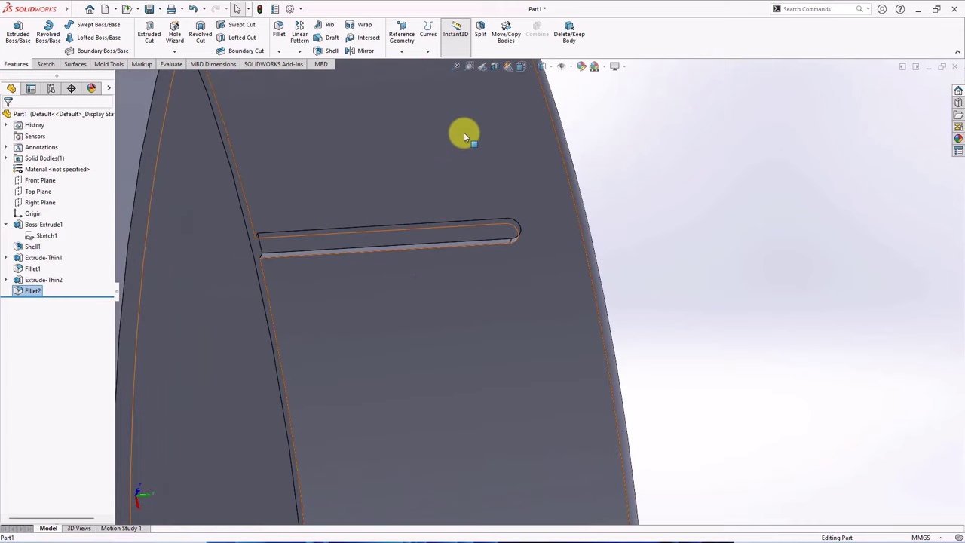
pyautogui.click(655, 152)
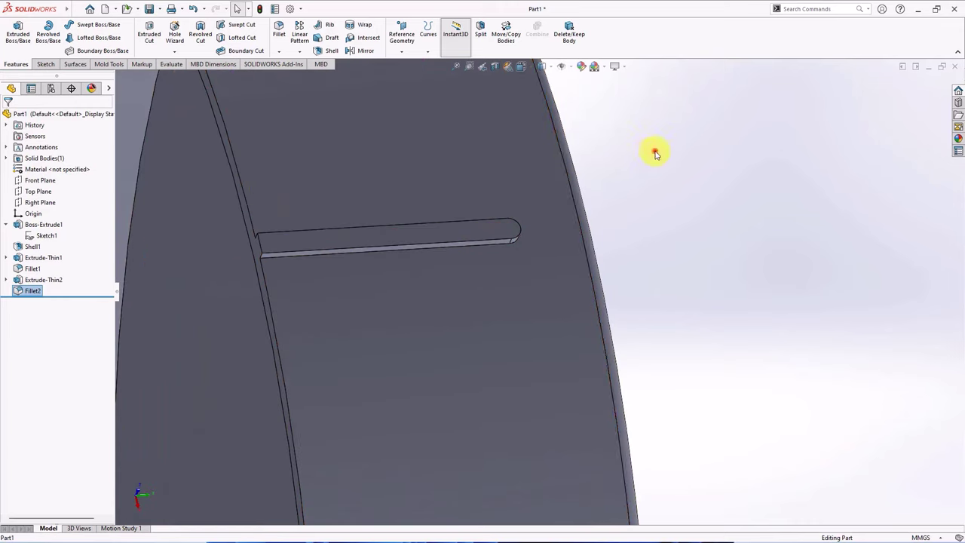
pyautogui.click(279, 31)
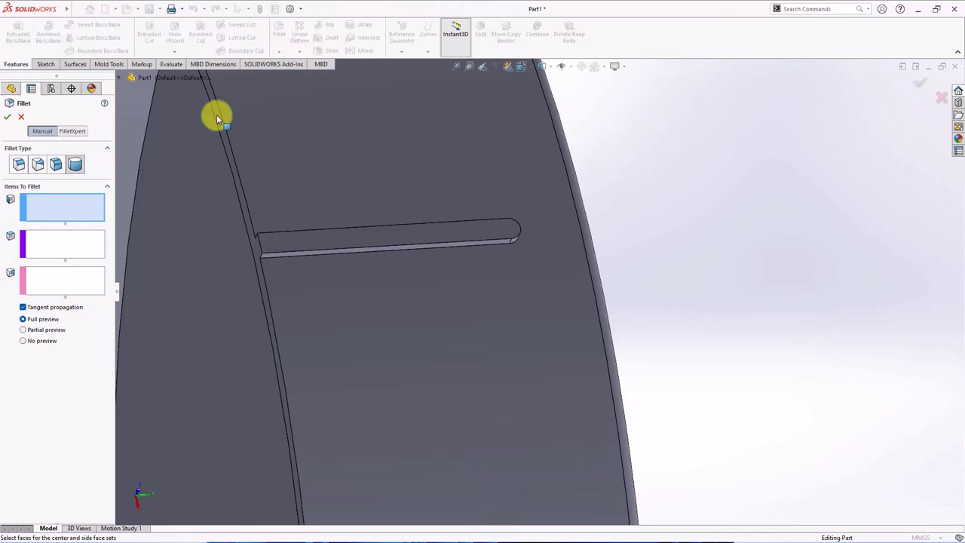
pyautogui.click(19, 164)
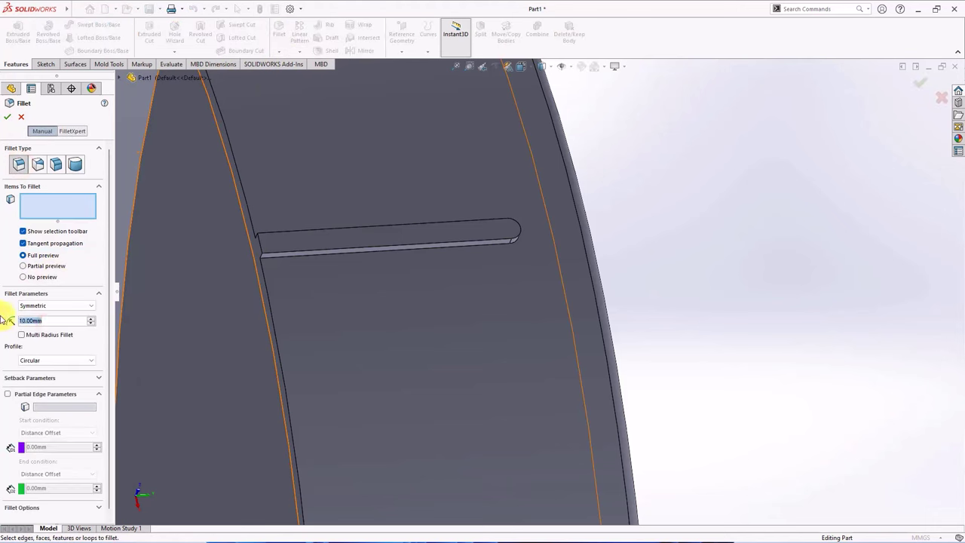
pyautogui.click(303, 253)
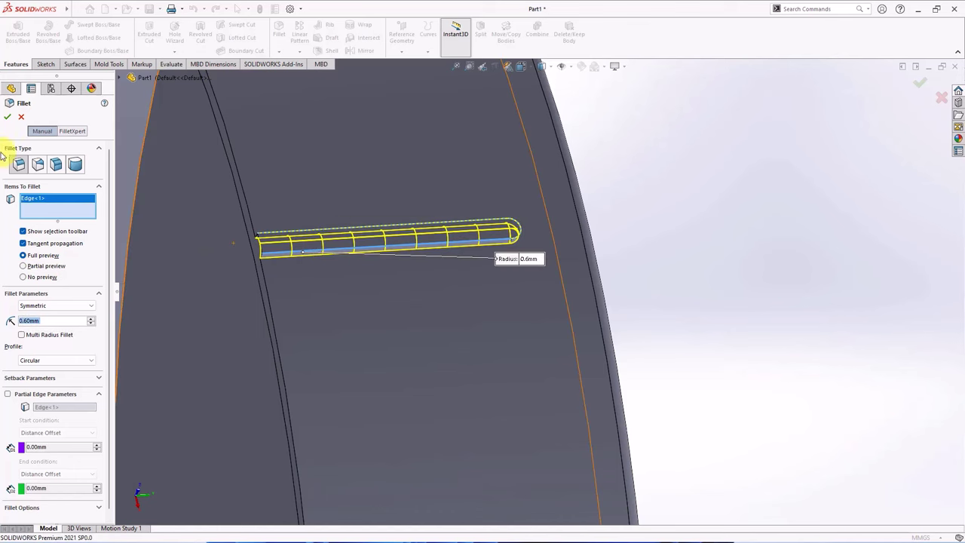
pyautogui.click(9, 117)
# Step: Start a circular pattern with the rib extrusion and its two fillets as the features to repeat
pyautogui.scroll(9, 337, 238)
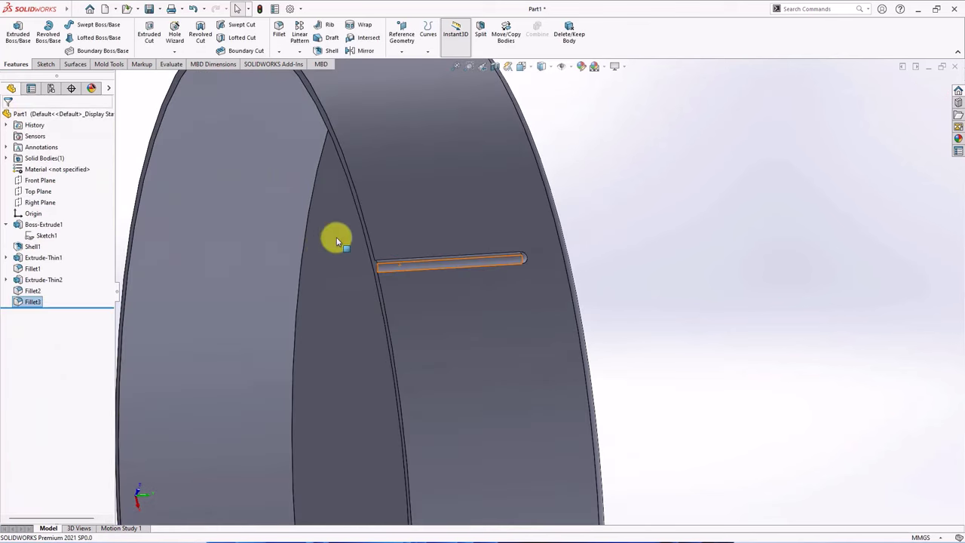
pyautogui.moveTo(362, 237); pyautogui.dragTo(433, 372, button='middle')
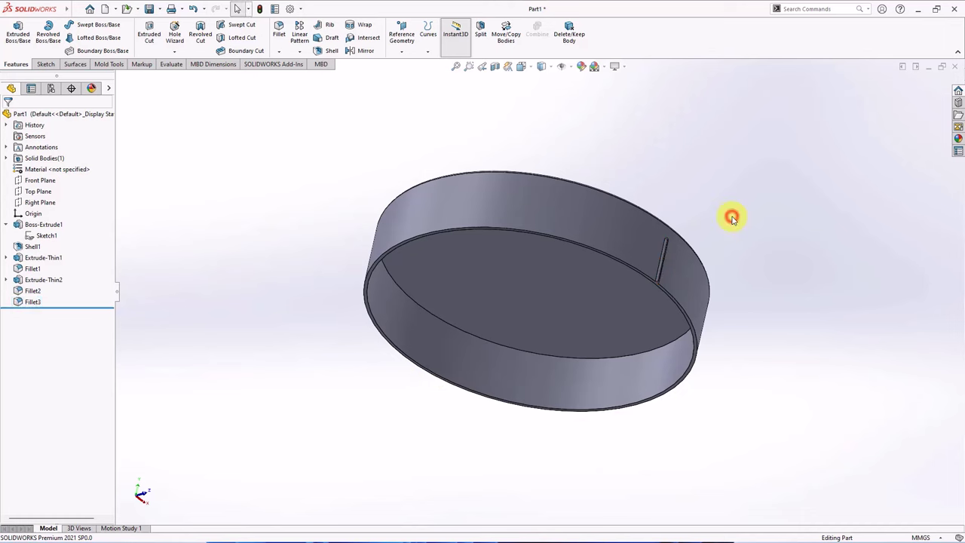
pyautogui.scroll(-2, 742, 242)
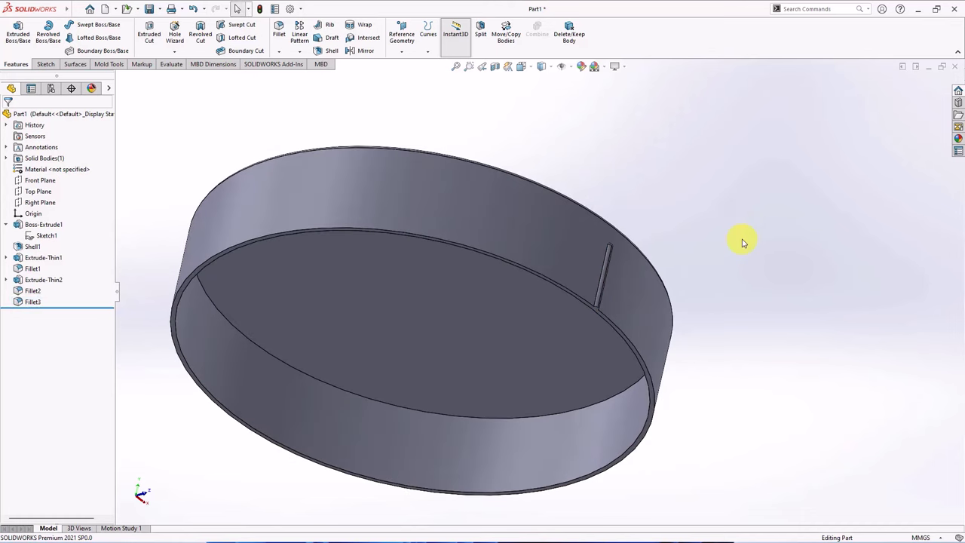
pyautogui.click(296, 52)
pyautogui.click(317, 77)
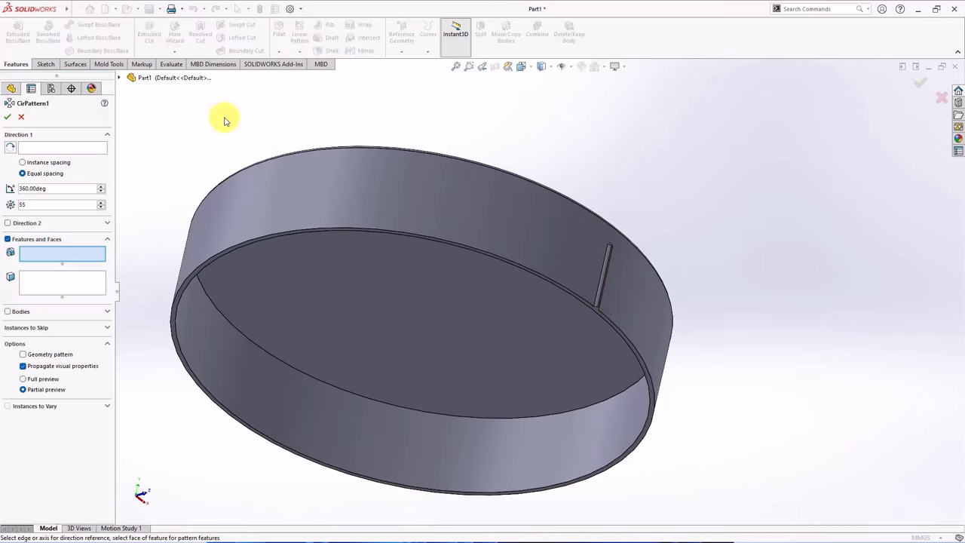
pyautogui.click(120, 78)
pyautogui.click(145, 233)
pyautogui.click(147, 244)
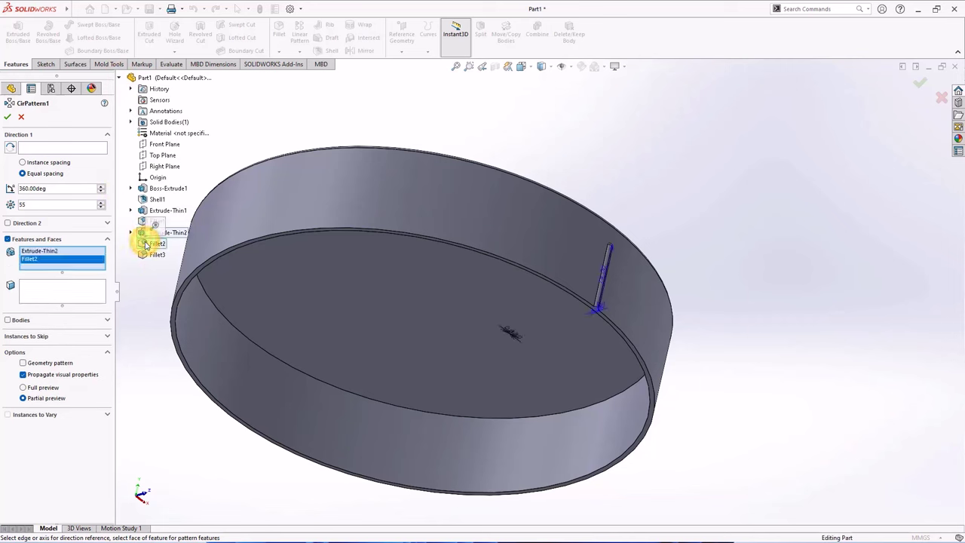
pyautogui.click(145, 256)
# Step: Pattern the rib around the cap's circular bottom edge with 90 equally spaced instances over 360°
pyautogui.click(61, 147)
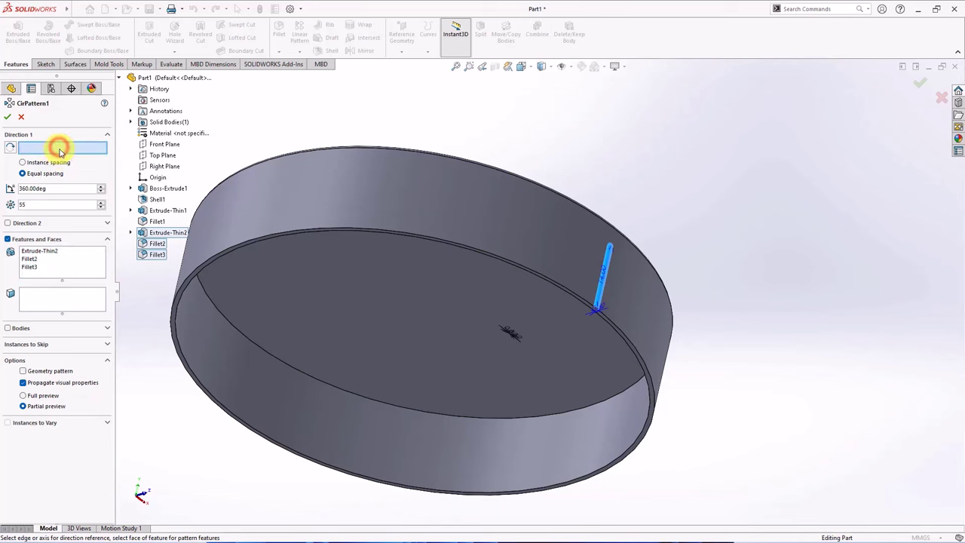
pyautogui.click(367, 226)
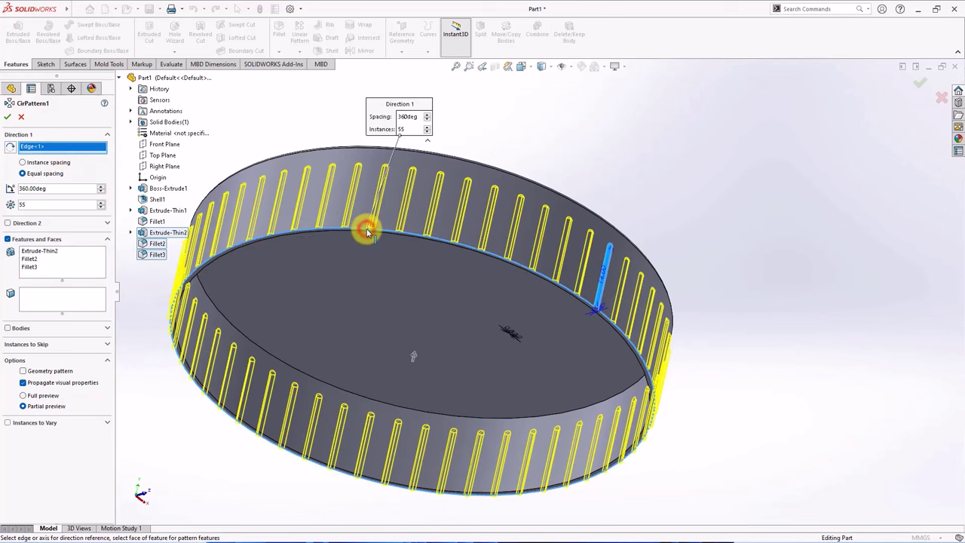
pyautogui.doubleClick(32, 204)
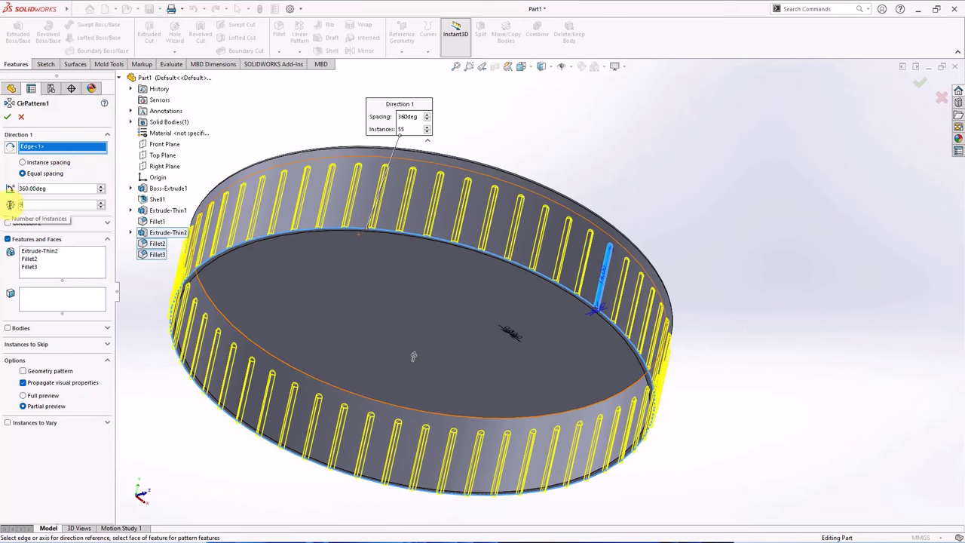
pyautogui.write('90')
pyautogui.click(6, 119)
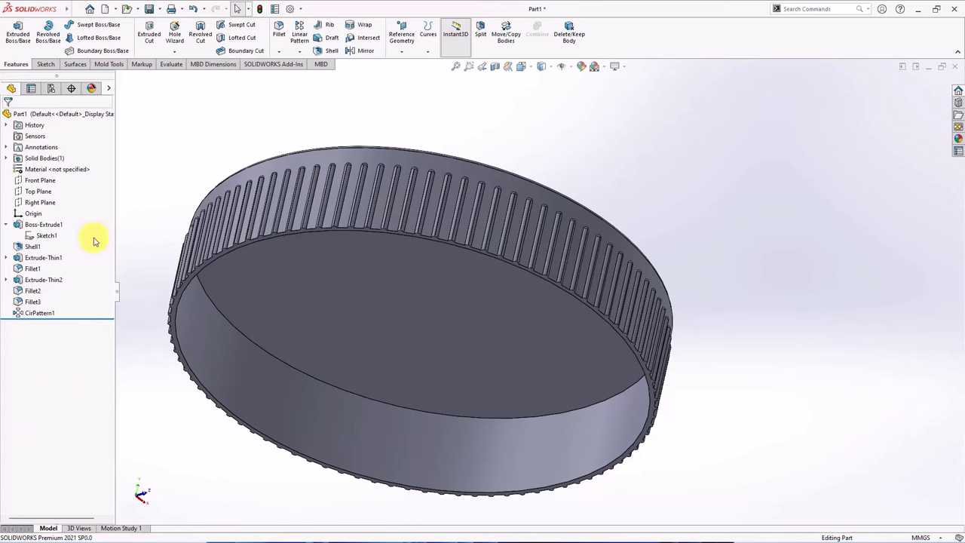
# Step: Extrude the cap's base sketch 1.6 mm as a one-direction thin feature 0.65 mm thick, without merging it into the cap body
pyautogui.click(42, 235)
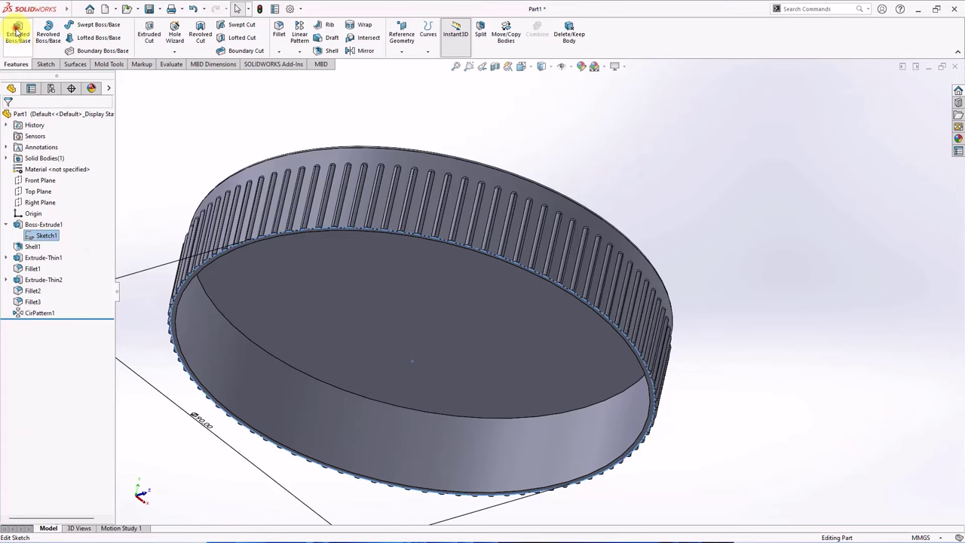
pyautogui.click(16, 33)
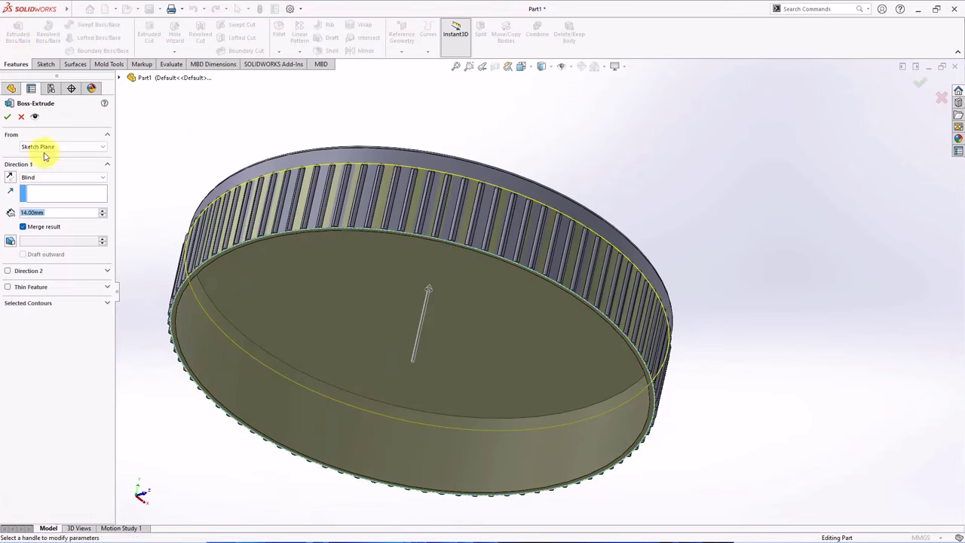
pyautogui.write('1.6')
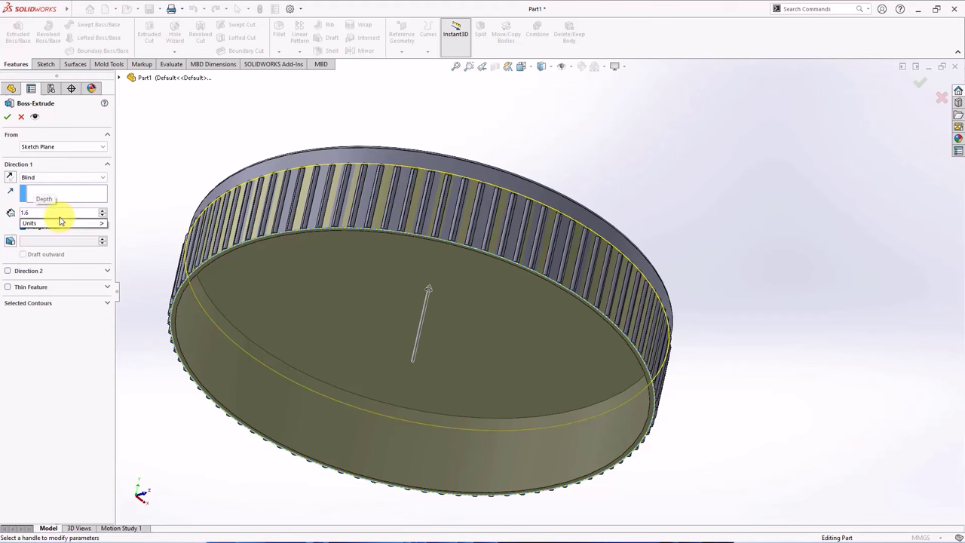
pyautogui.press('Return')
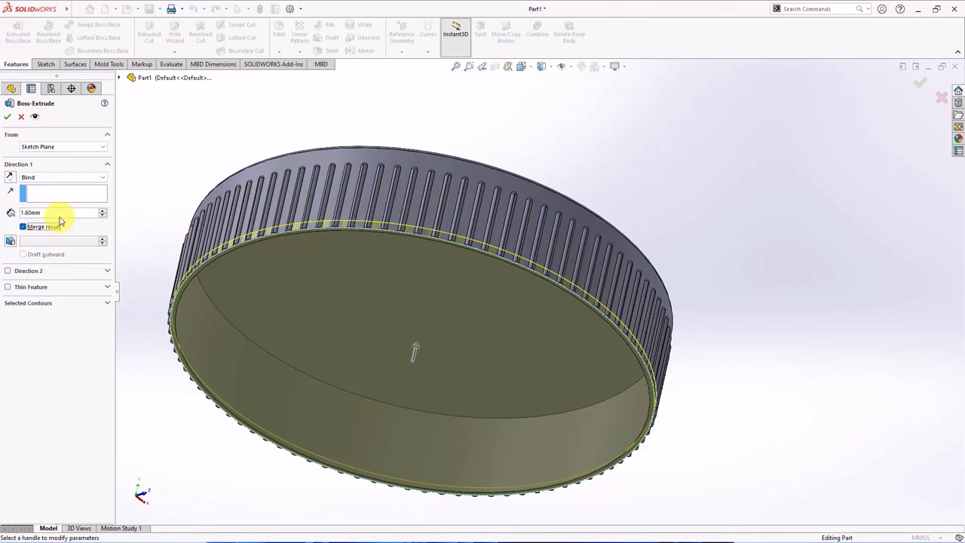
pyautogui.click(7, 270)
pyautogui.click(7, 271)
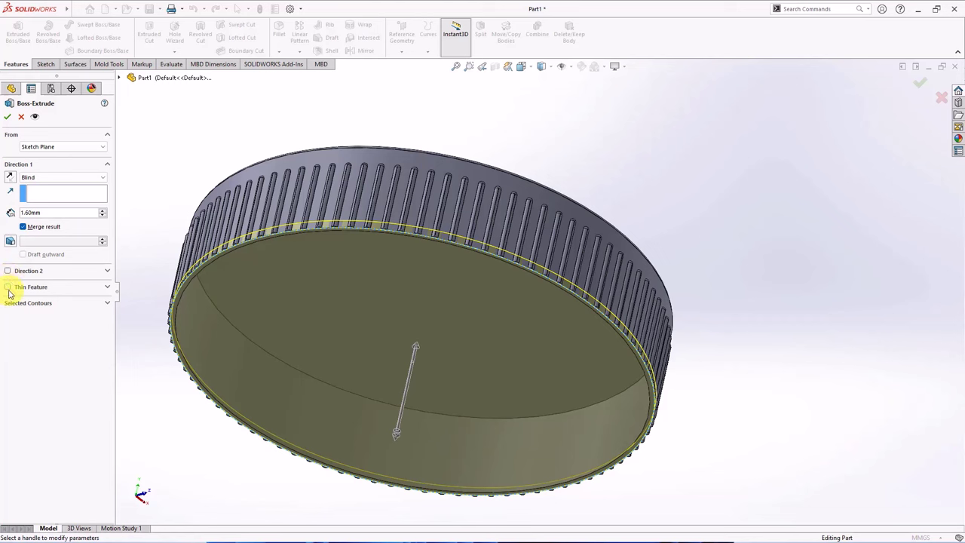
pyautogui.click(6, 287)
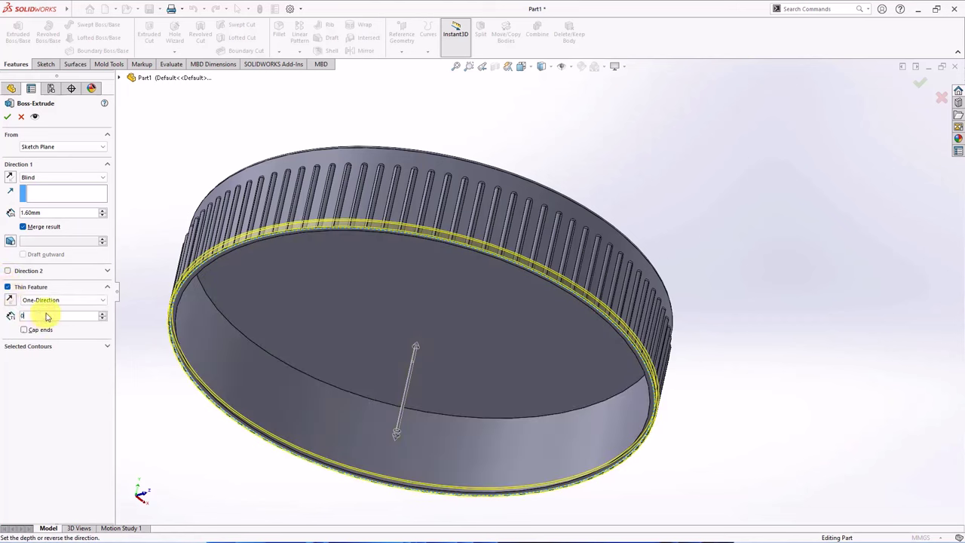
pyautogui.press('Tab')
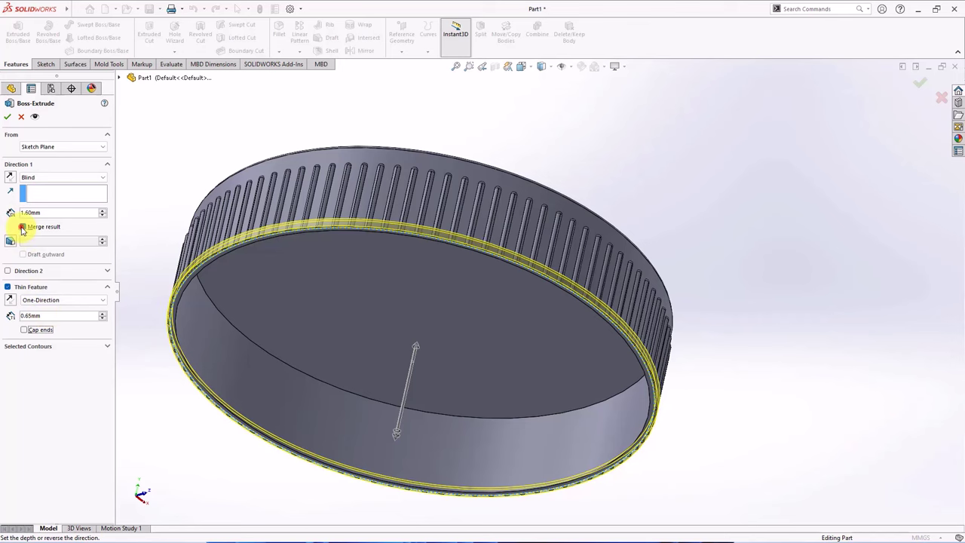
pyautogui.moveTo(299, 258); pyautogui.dragTo(438, 367, button='middle')
pyautogui.scroll(-3, 675, 412)
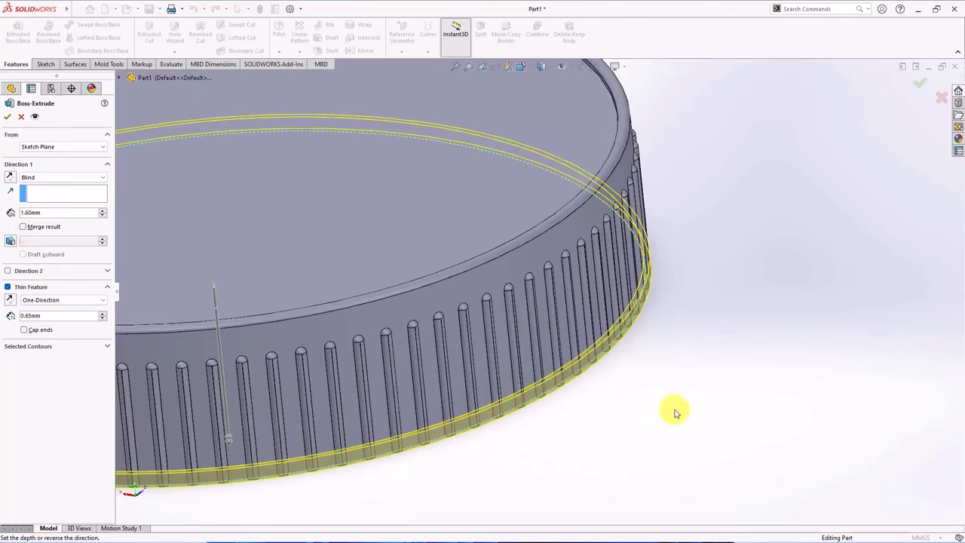
pyautogui.click(919, 83)
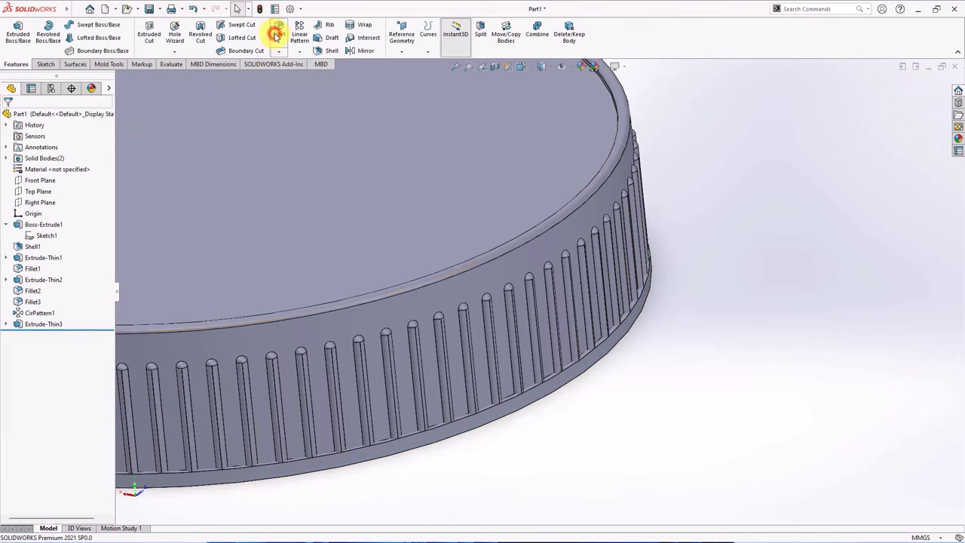
# Step: Round the upper outer edge of the bottom band with a 0.6 mm symmetric fillet
pyautogui.click(277, 34)
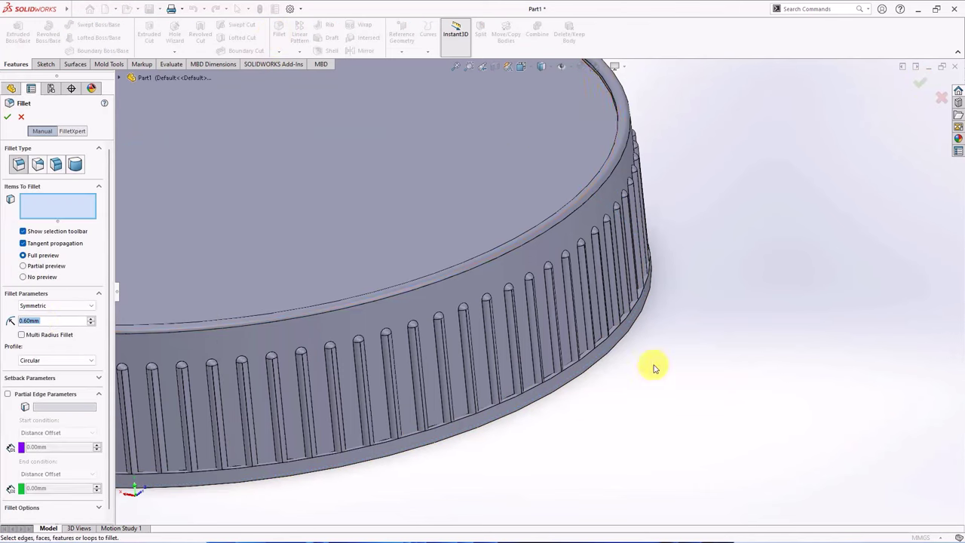
pyautogui.moveTo(654, 368); pyautogui.dragTo(613, 312, button='middle')
pyautogui.click(615, 305)
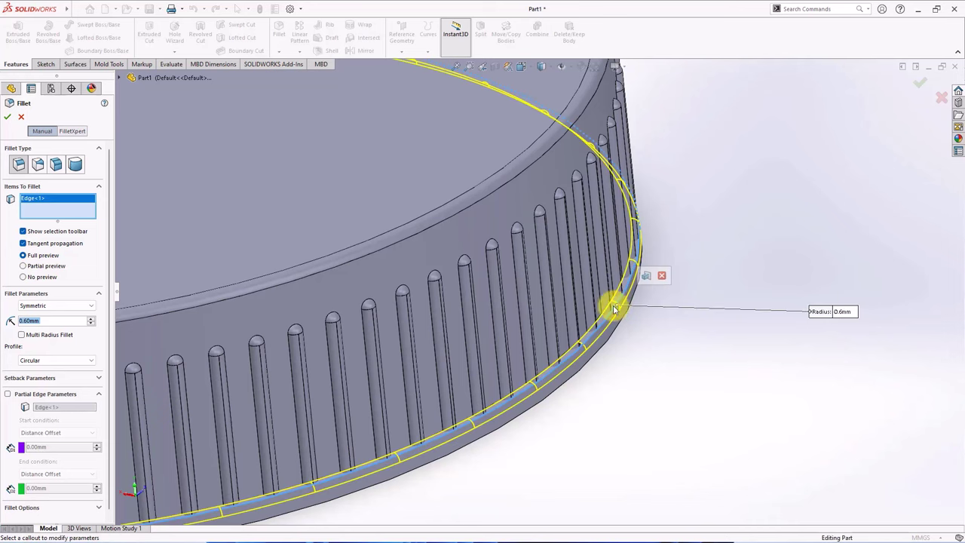
pyautogui.click(7, 116)
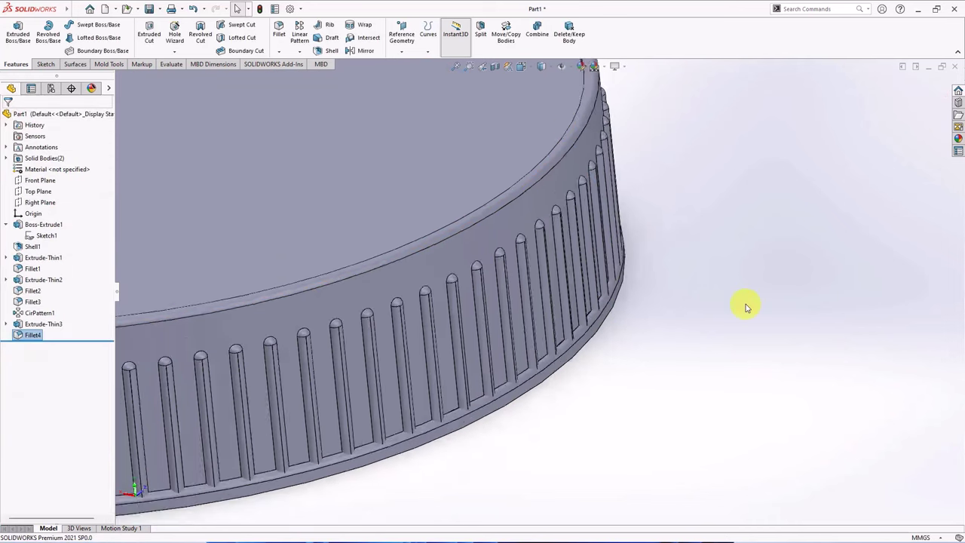
# Step: Combine the ribbed cap body and the filleted bottom band into one solid with the Add operation
pyautogui.scroll(3, 746, 305)
pyautogui.moveTo(746, 306); pyautogui.dragTo(620, 304, button='middle')
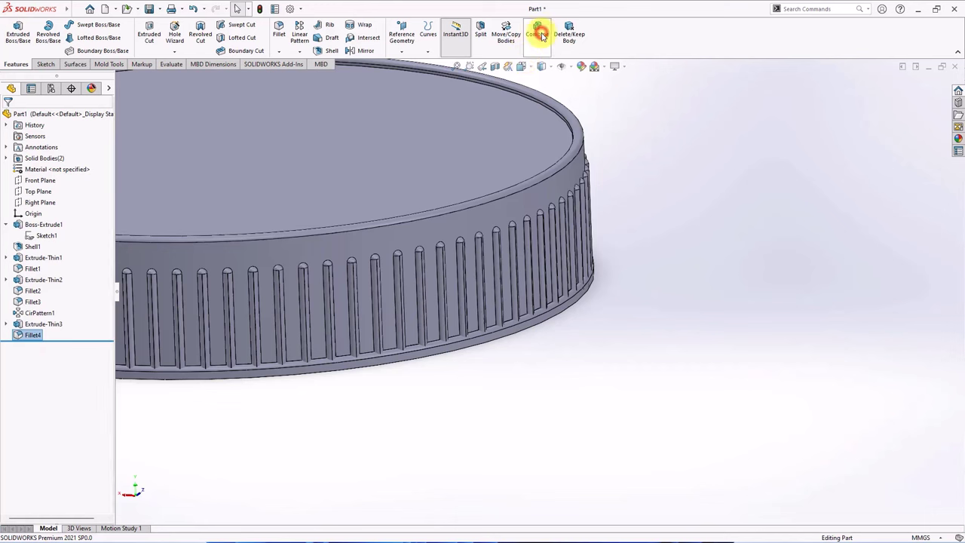
pyautogui.click(541, 34)
pyautogui.click(502, 184)
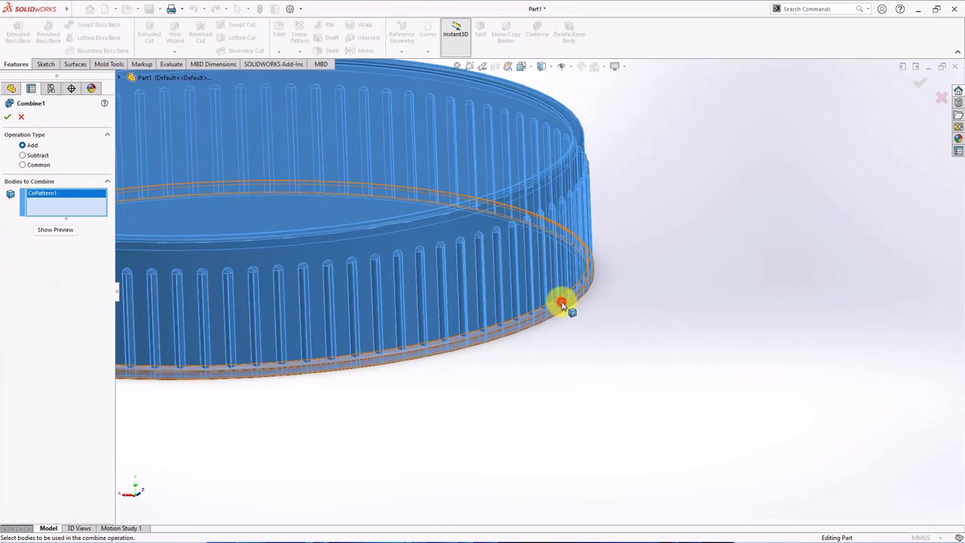
pyautogui.click(562, 304)
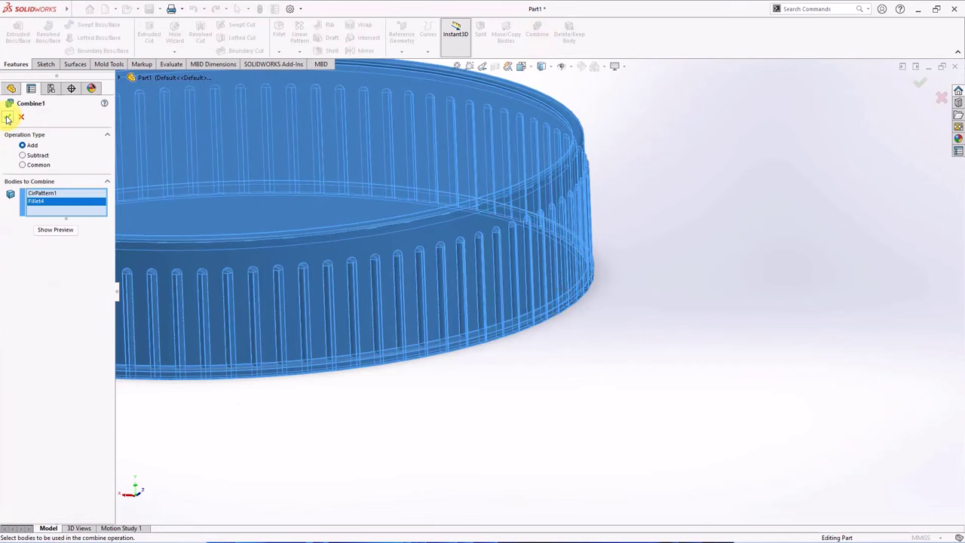
pyautogui.click(6, 115)
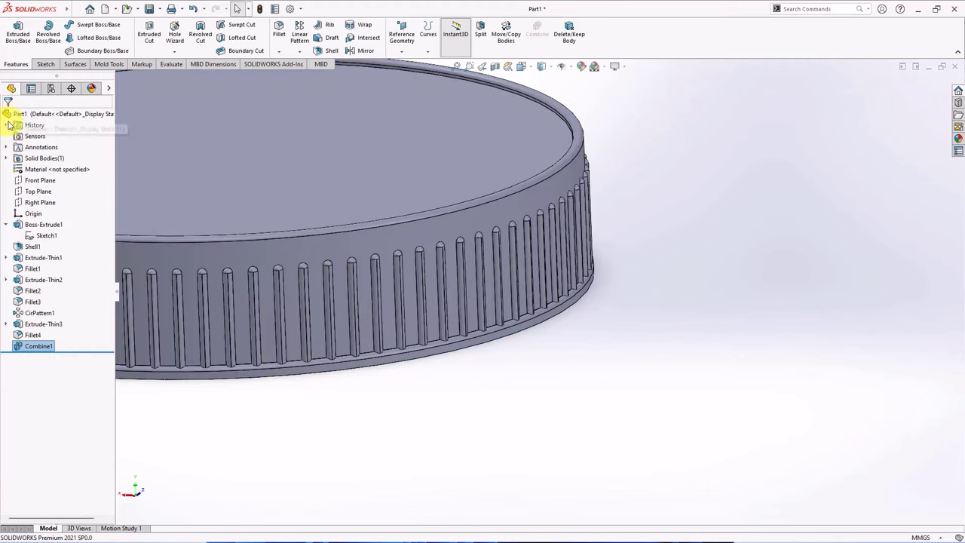
# Step: Roll the model history back to just after the band extrusion and set that extrusion to merge with the cap body
pyautogui.moveTo(555, 334); pyautogui.dragTo(528, 303, button='middle')
pyautogui.scroll(3, 527, 286)
pyautogui.scroll(3, 528, 286)
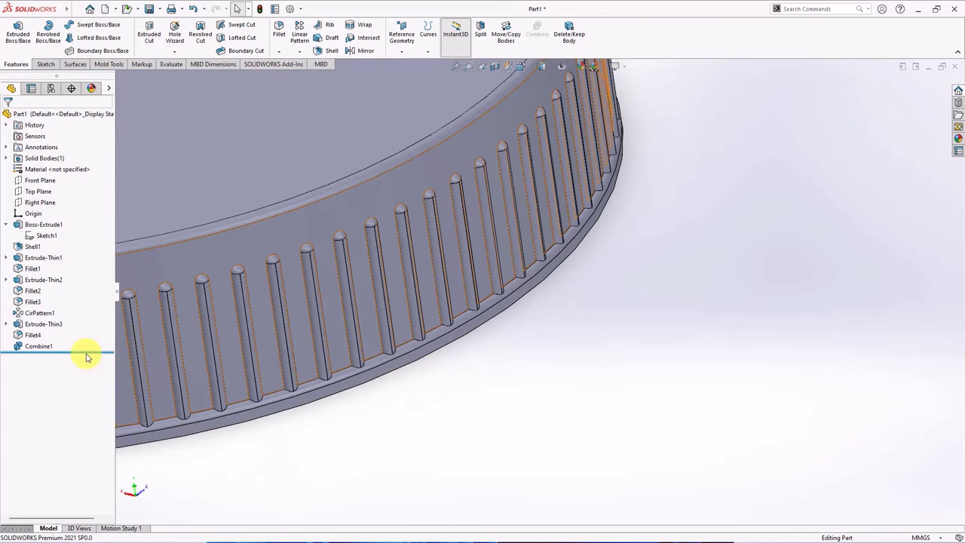
pyautogui.moveTo(86, 357); pyautogui.dragTo(51, 336)
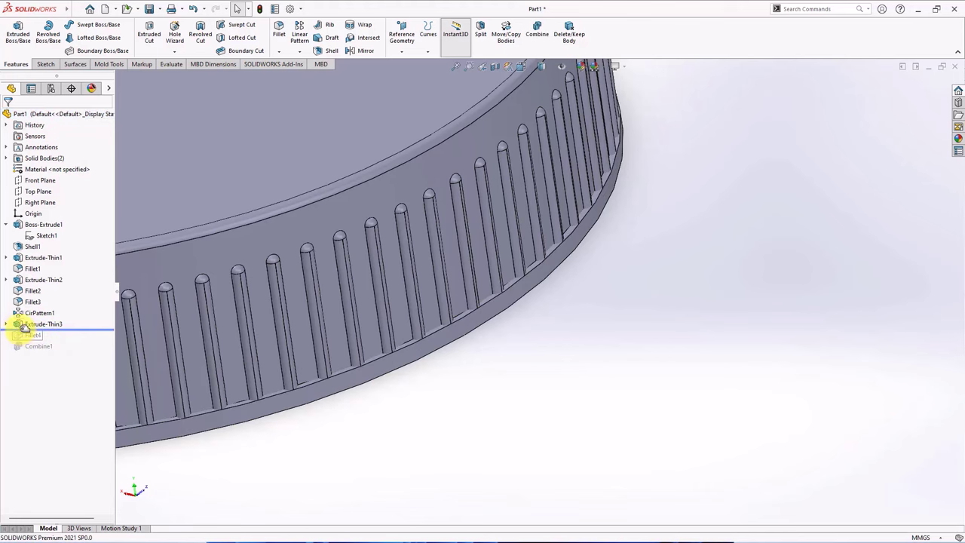
pyautogui.click(18, 324)
pyautogui.click(28, 298)
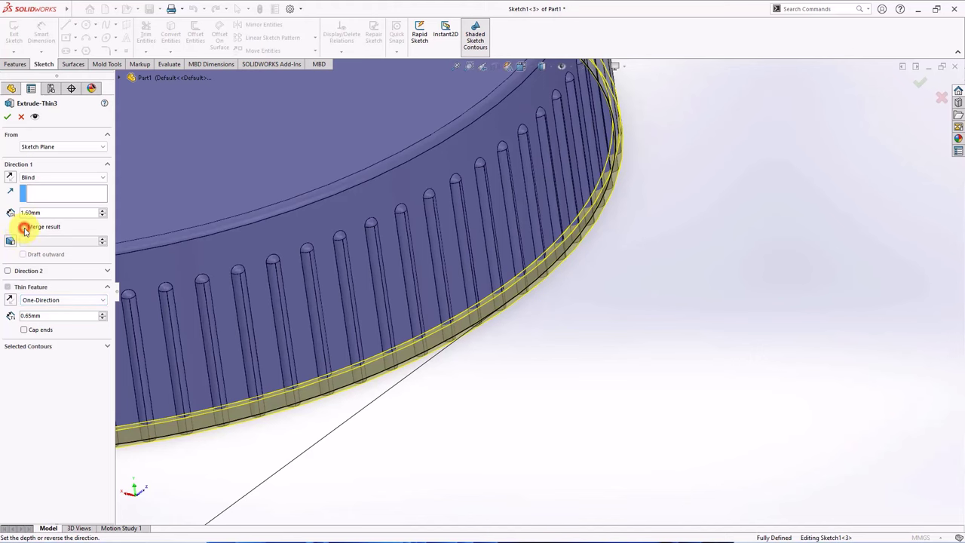
pyautogui.click(6, 117)
# Step: Roll the history forward past the band's fillet and examine how the fillet meets the ribs
pyautogui.scroll(-3, 452, 325)
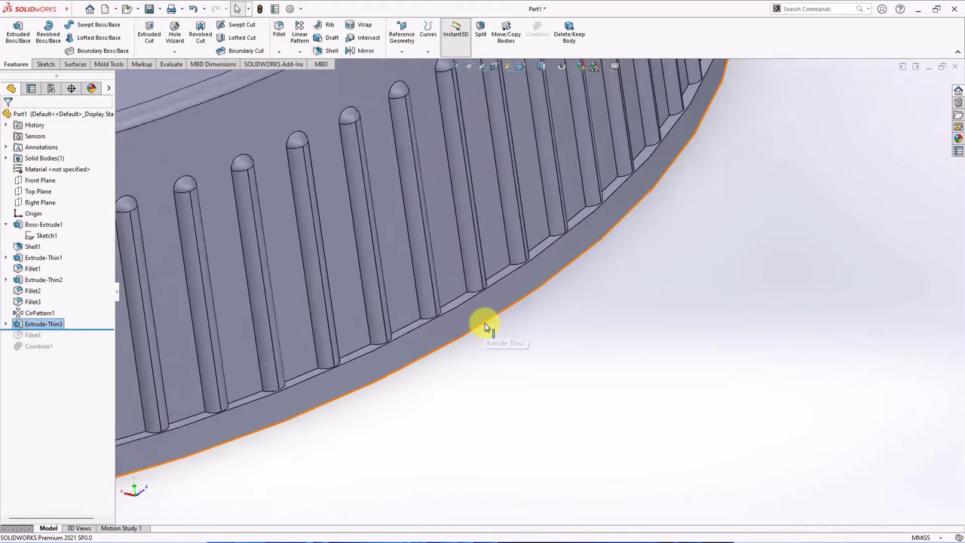
pyautogui.scroll(-2, 486, 325)
pyautogui.moveTo(85, 328); pyautogui.dragTo(84, 340)
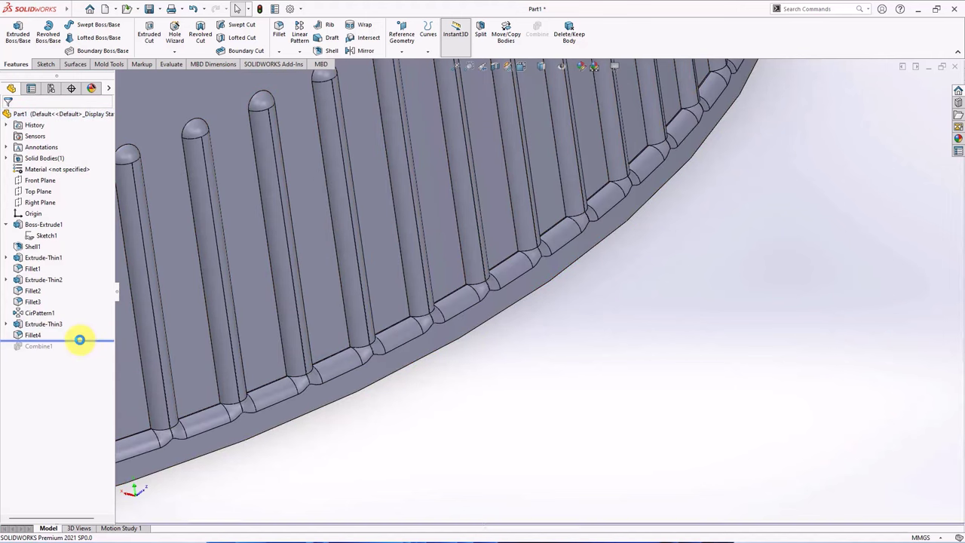
pyautogui.scroll(-3, 487, 295)
pyautogui.moveTo(489, 291); pyautogui.dragTo(508, 273, button='middle')
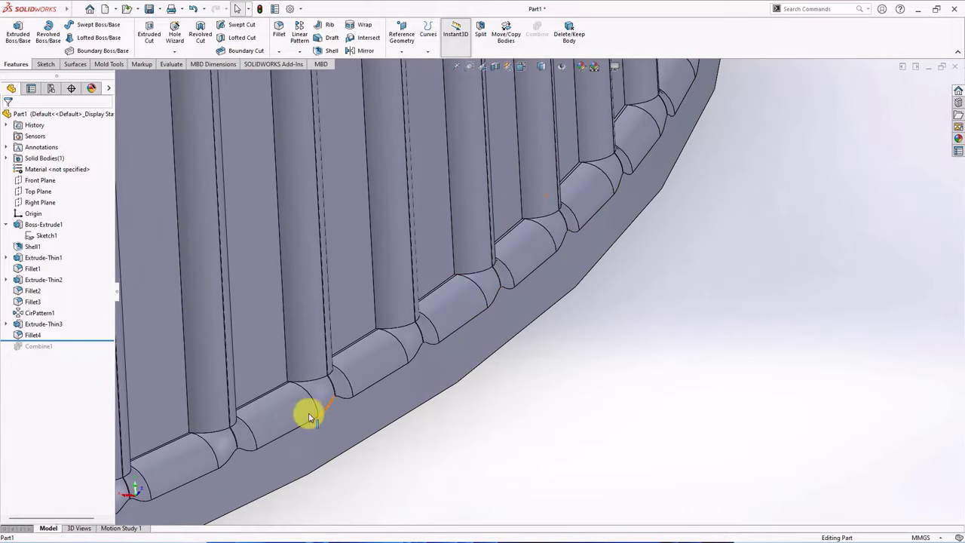
# Step: Roll the history forward to the end and turn off merging for the band extrusion
pyautogui.moveTo(68, 339); pyautogui.dragTo(59, 351)
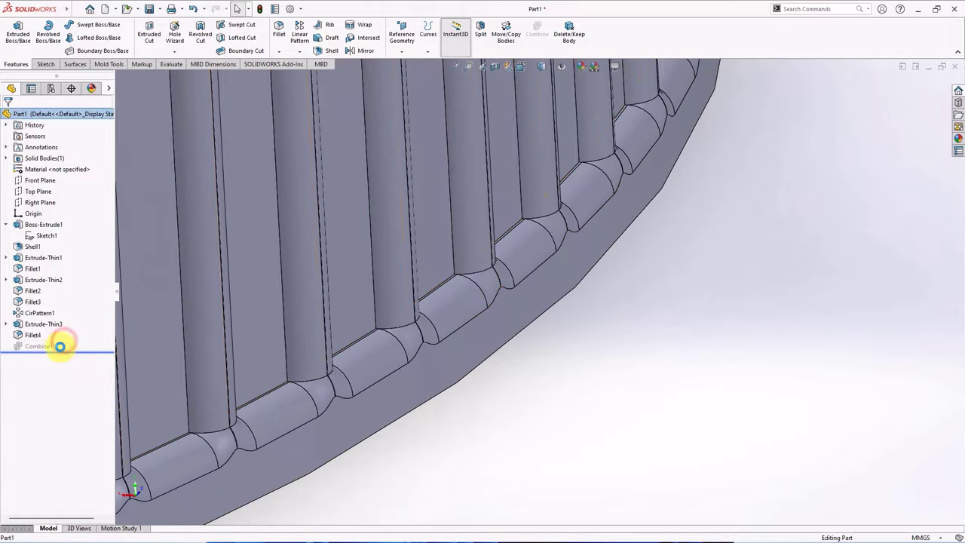
pyautogui.click(30, 325)
pyautogui.click(29, 300)
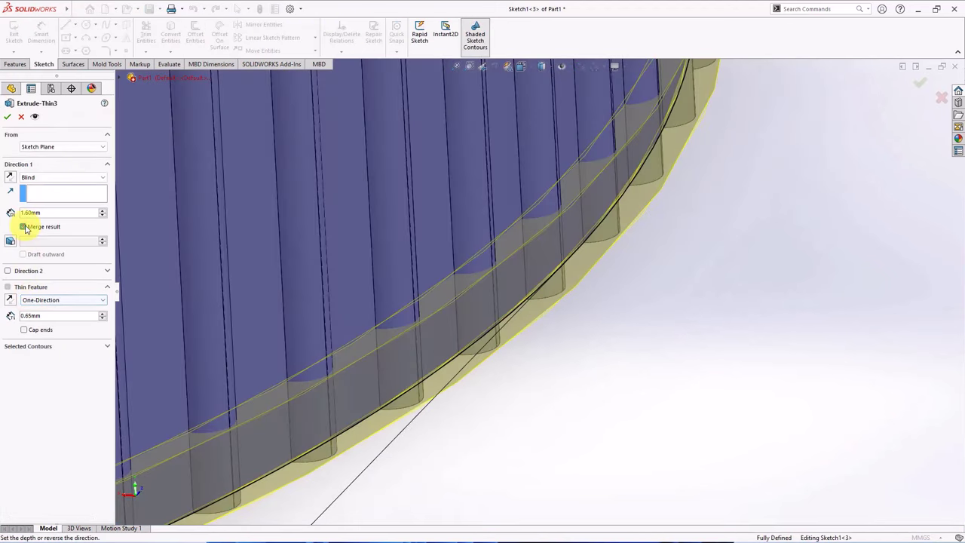
pyautogui.click(6, 117)
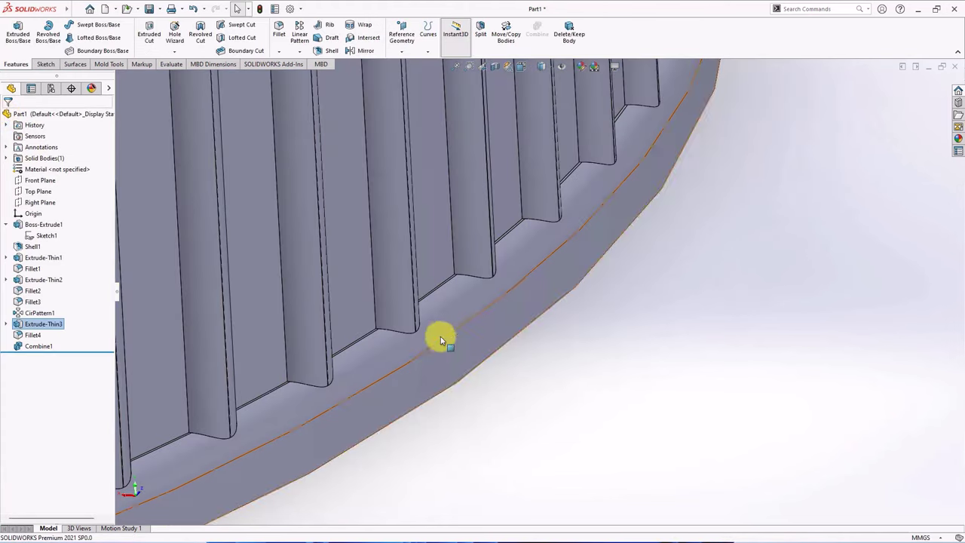
# Step: Create a reference plane offset 4.5 mm from the cap's open-end rim face, flipped towards the inside of the cap
pyautogui.scroll(5, 644, 347)
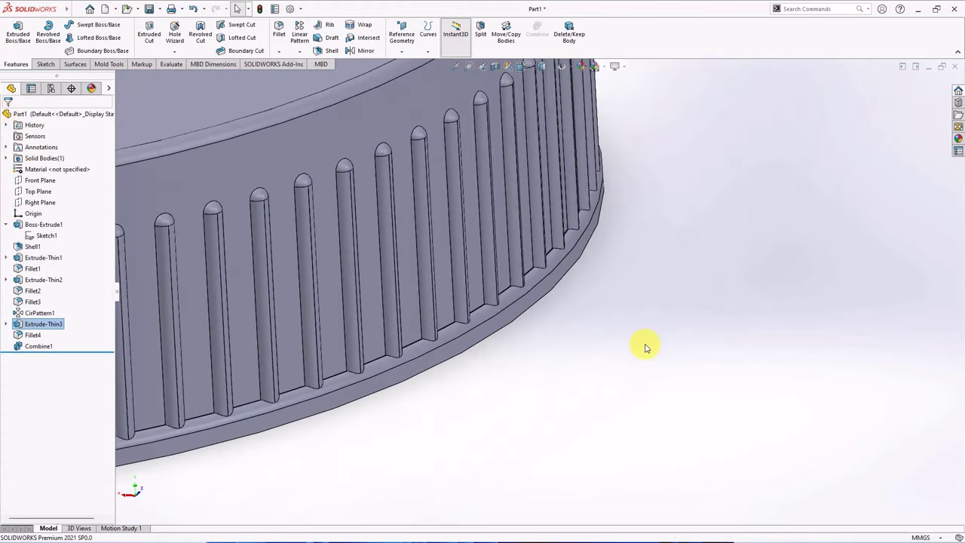
pyautogui.scroll(2, 644, 347)
pyautogui.moveTo(607, 359); pyautogui.dragTo(616, 262, button='middle')
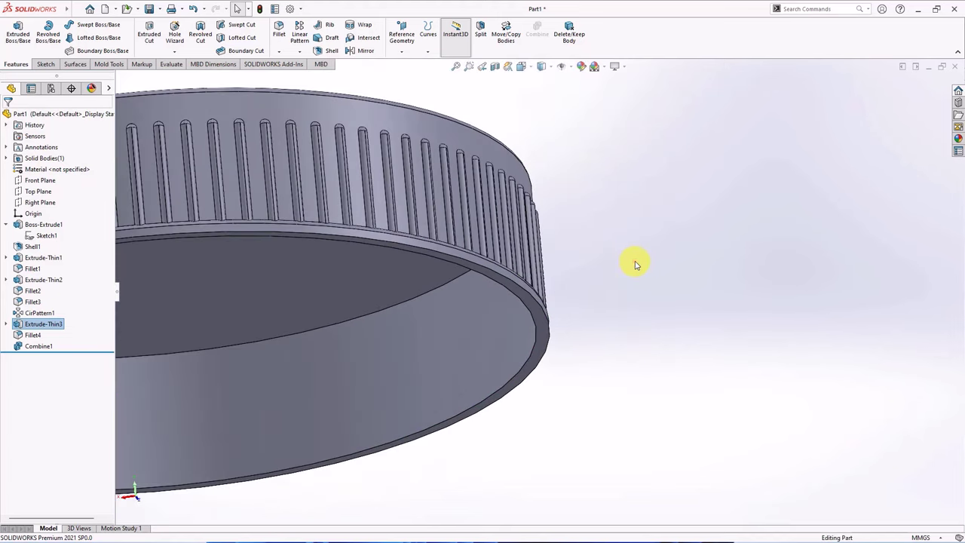
pyautogui.click(636, 263)
pyautogui.click(401, 32)
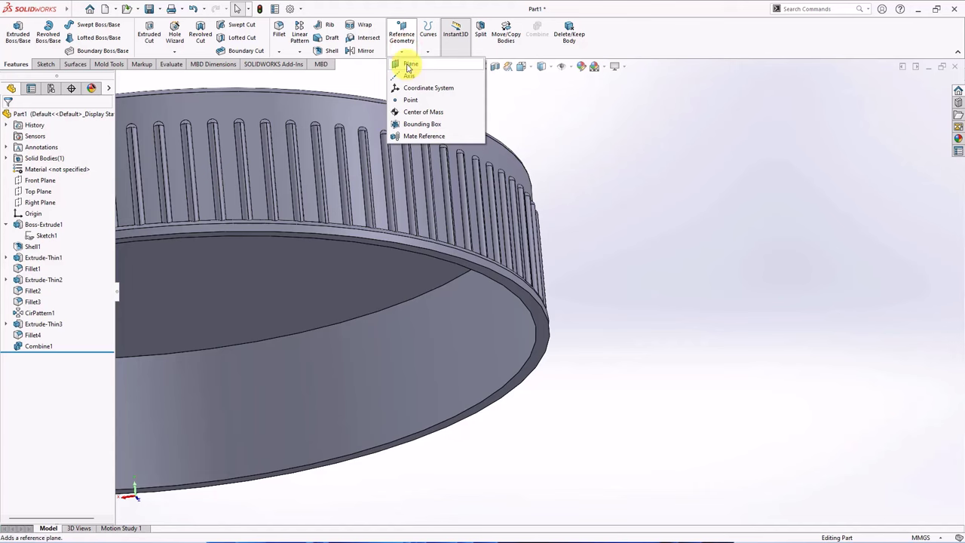
pyautogui.click(407, 66)
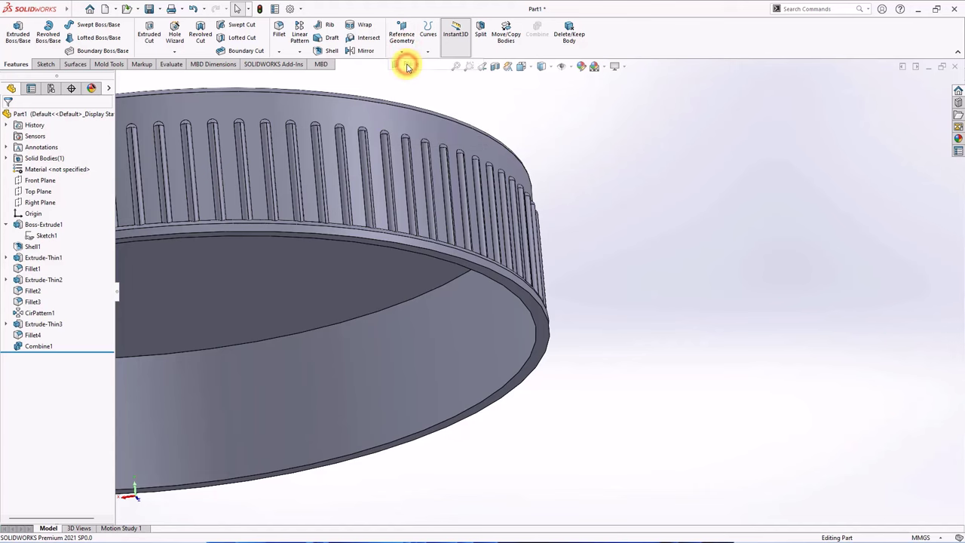
pyautogui.click(543, 324)
pyautogui.moveTo(542, 324); pyautogui.dragTo(546, 357, button='middle')
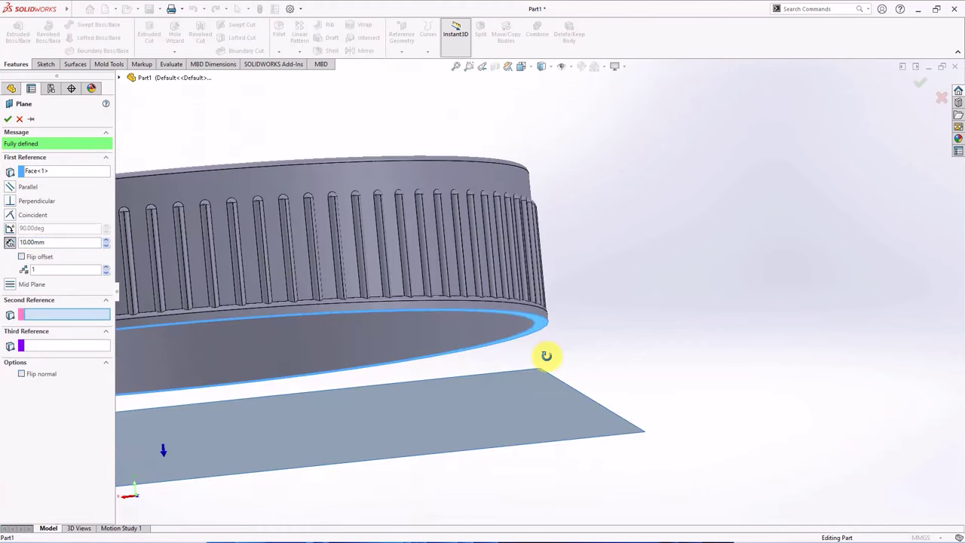
pyautogui.click(22, 257)
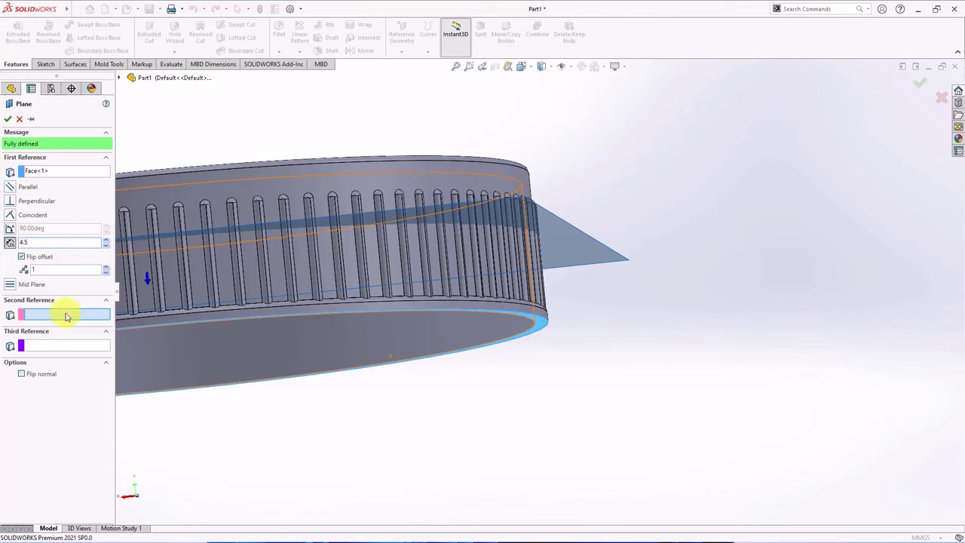
pyautogui.press('Return')
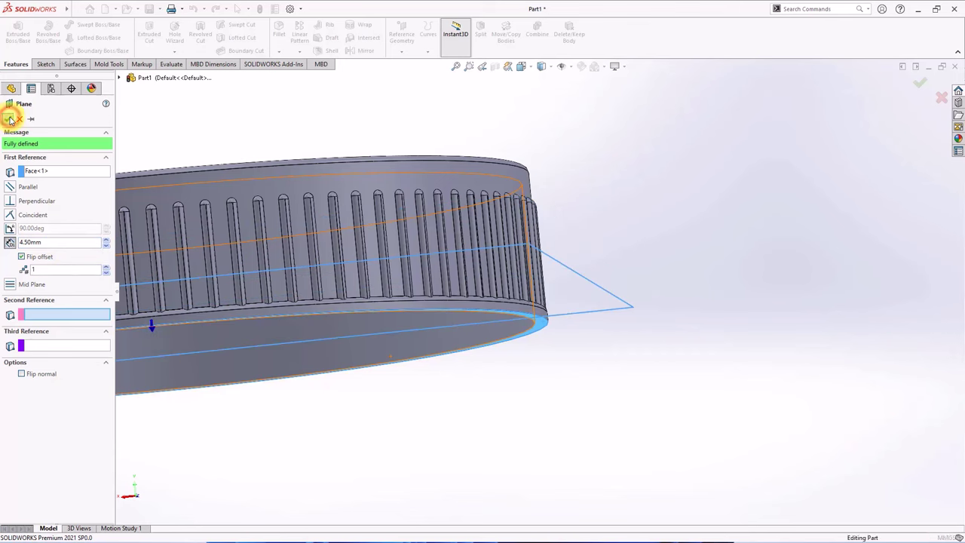
pyautogui.click(7, 119)
# Step: Start a helix on the offset reference plane, converting the cap's inner rim edge into its base circle
pyautogui.moveTo(621, 380); pyautogui.dragTo(573, 374, button='middle')
pyautogui.click(573, 373)
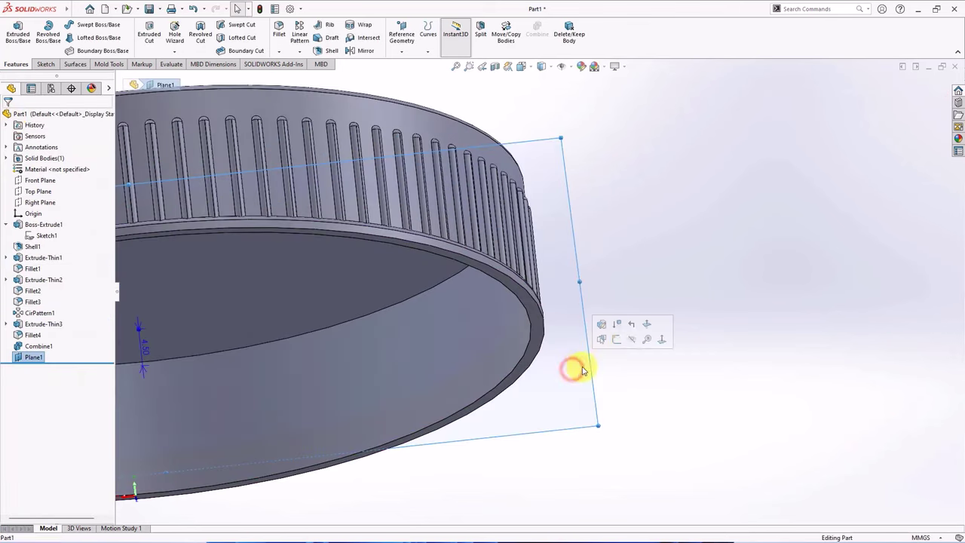
pyautogui.click(428, 48)
pyautogui.click(455, 124)
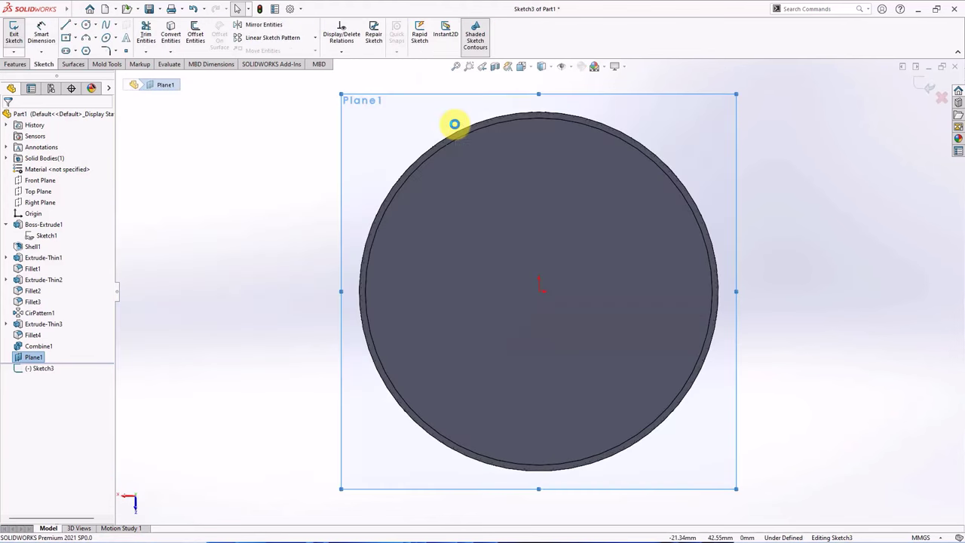
pyautogui.moveTo(445, 151)
pyautogui.mouseDown(button='middle')
pyautogui.moveTo(442, 97)
pyautogui.moveTo(445, 143)
pyautogui.mouseUp(button='middle')
pyautogui.click(445, 143)
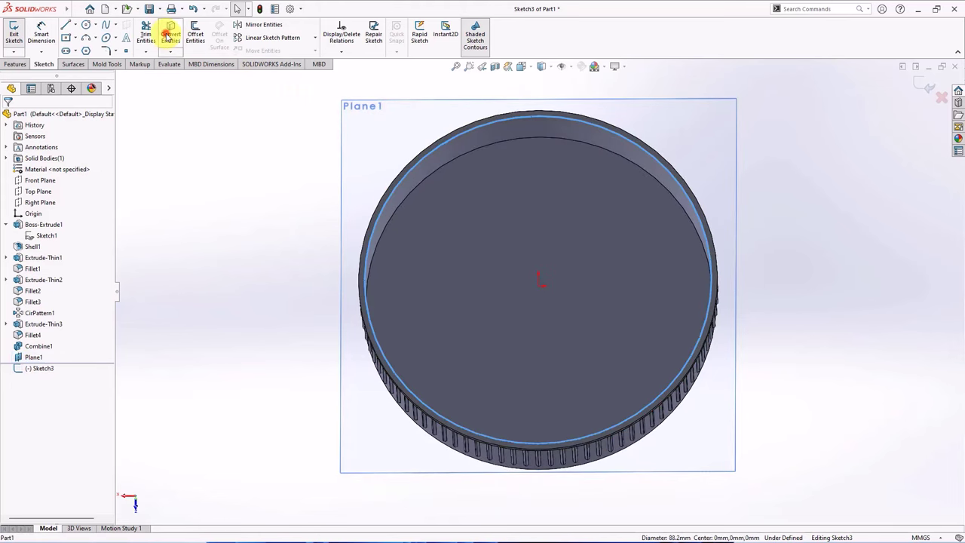
pyautogui.click(171, 34)
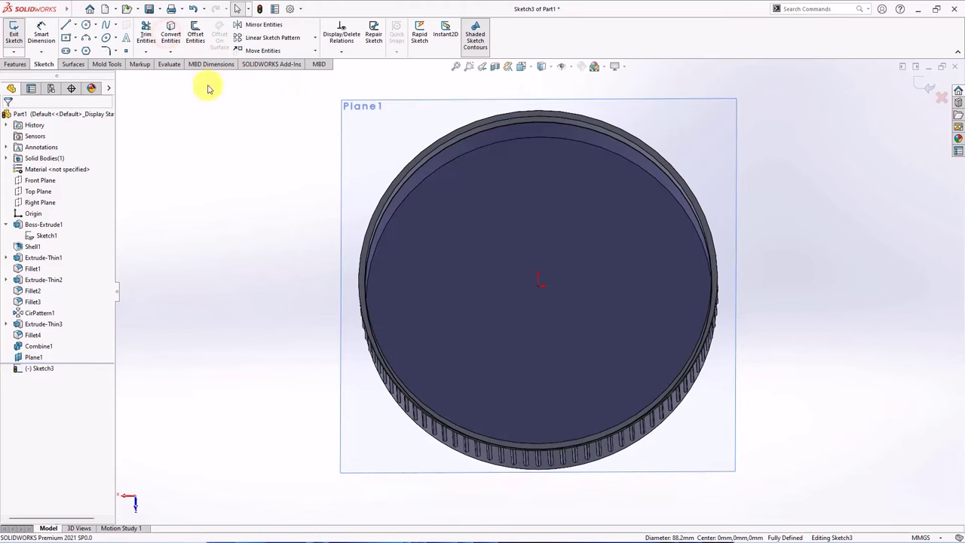
pyautogui.click(926, 83)
# Step: Create the clockwise helix with a constant 5 mm pitch, 1.1 revolutions, a 0° start angle and reversed direction
pyautogui.moveTo(872, 225)
pyautogui.mouseDown(button='middle')
pyautogui.moveTo(854, 213)
pyautogui.moveTo(865, 176)
pyautogui.mouseUp(button='middle')
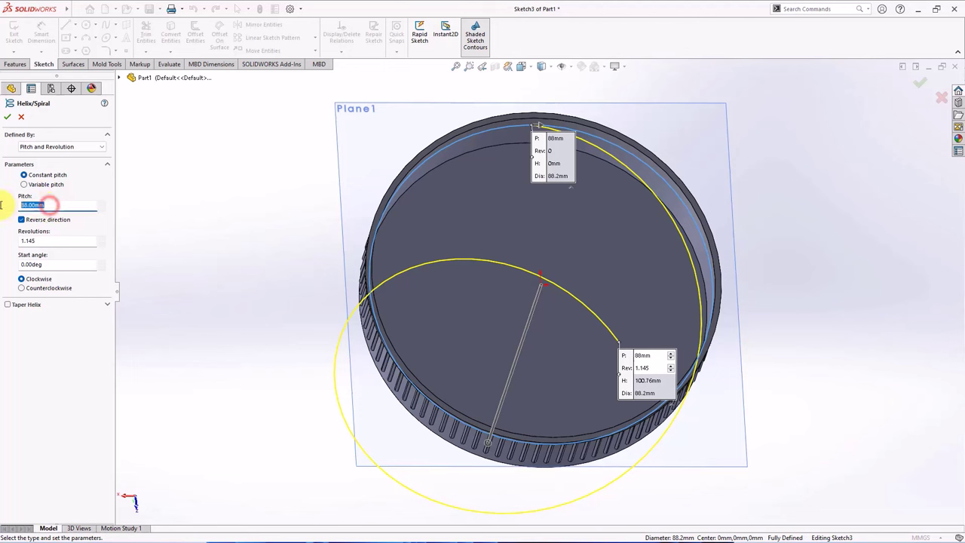
pyautogui.write('5')
pyautogui.press('Tab')
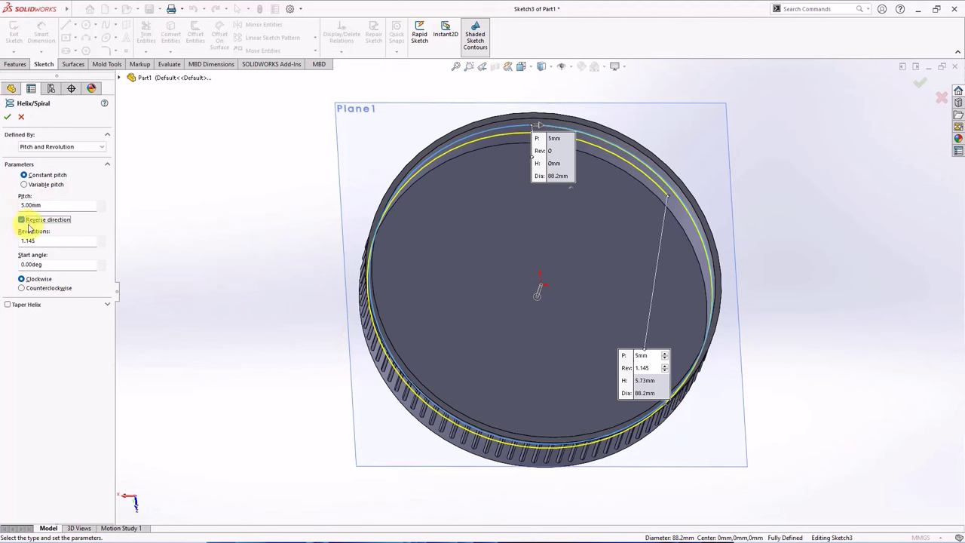
pyautogui.moveTo(45, 242); pyautogui.dragTo(1, 245)
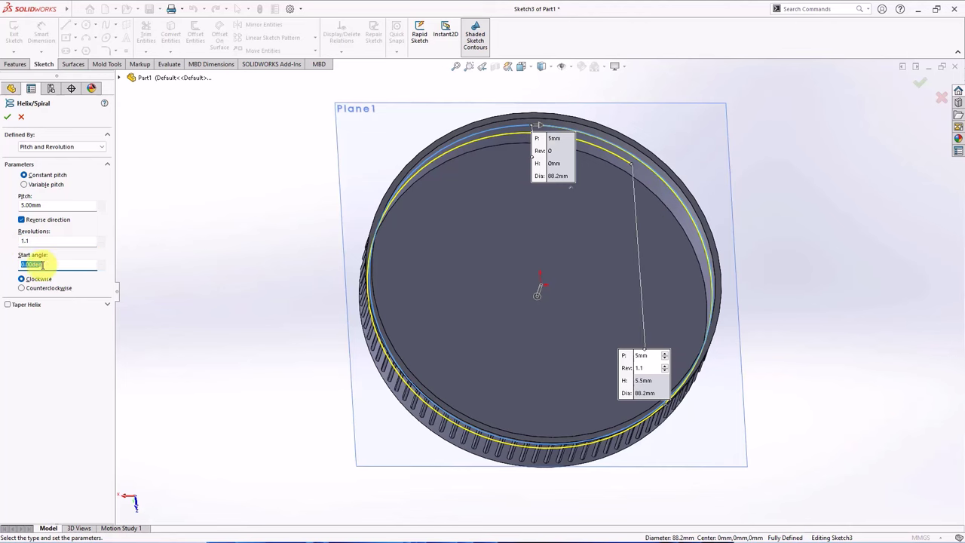
pyautogui.moveTo(175, 304); pyautogui.dragTo(286, 276, button='middle')
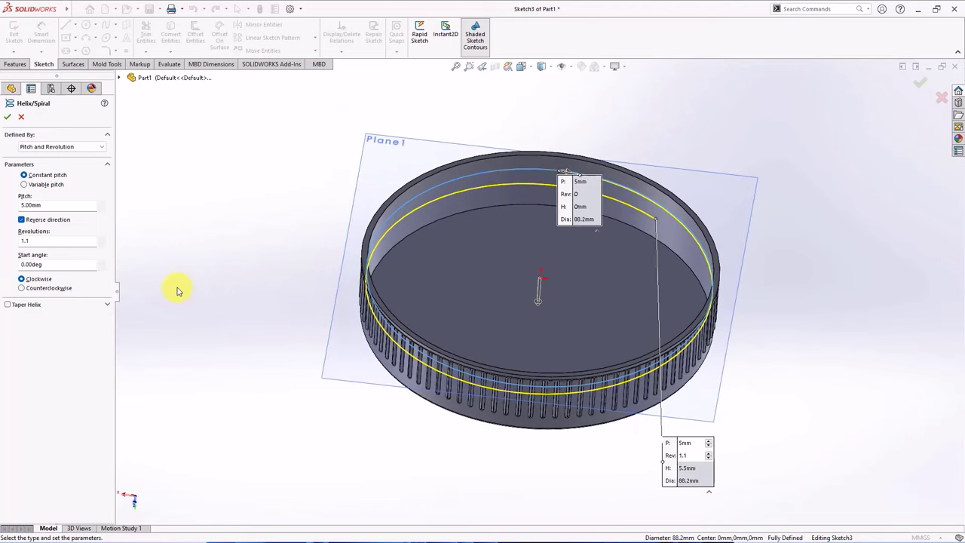
pyautogui.click(11, 117)
pyautogui.click(226, 215)
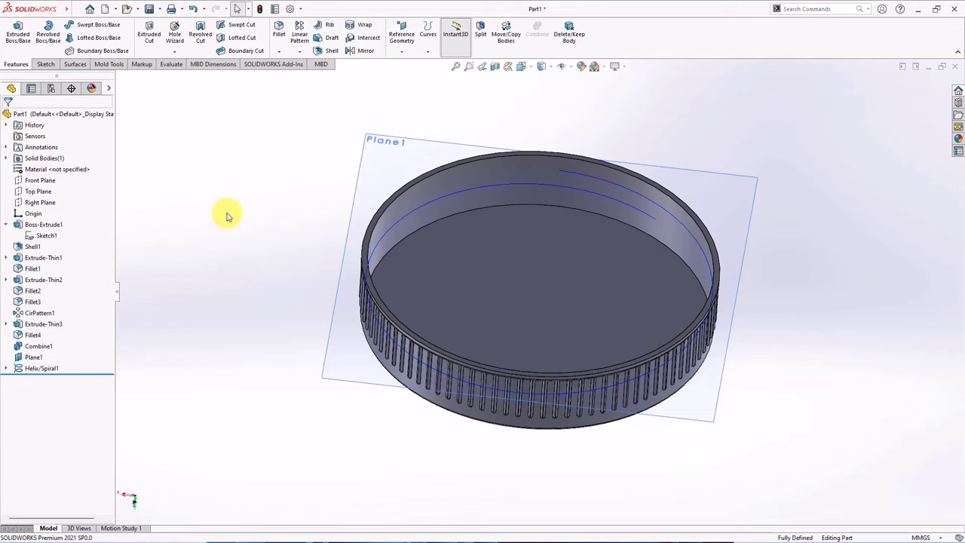
# Step: Start a sketch on the Right Plane and convert the silhouette edge of the cap's inner wall into a sketch line
pyautogui.click(33, 204)
pyautogui.moveTo(254, 226); pyautogui.dragTo(347, 363, button='middle')
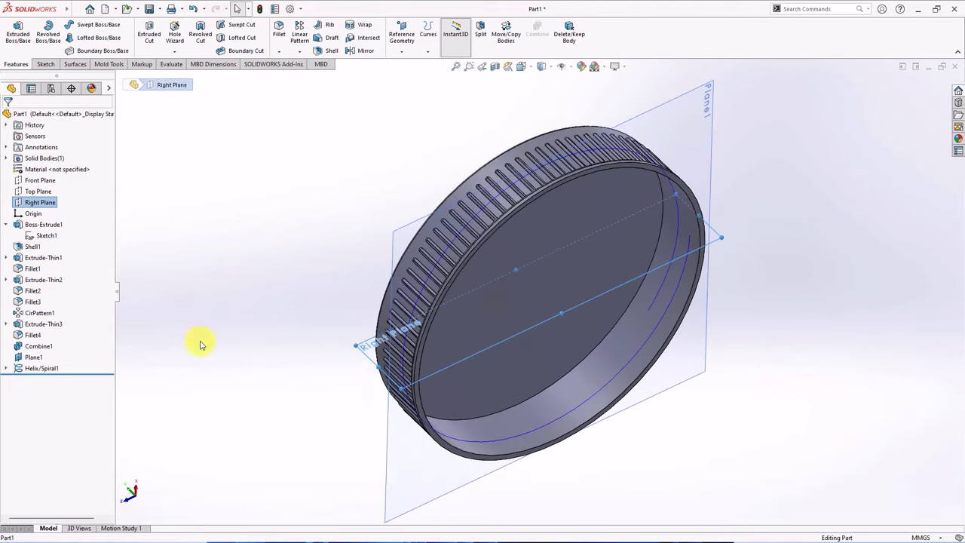
pyautogui.click(18, 204)
pyautogui.click(28, 190)
pyautogui.moveTo(661, 392)
pyautogui.mouseDown(button='middle')
pyautogui.moveTo(692, 304)
pyautogui.moveTo(717, 267)
pyautogui.mouseUp(button='middle')
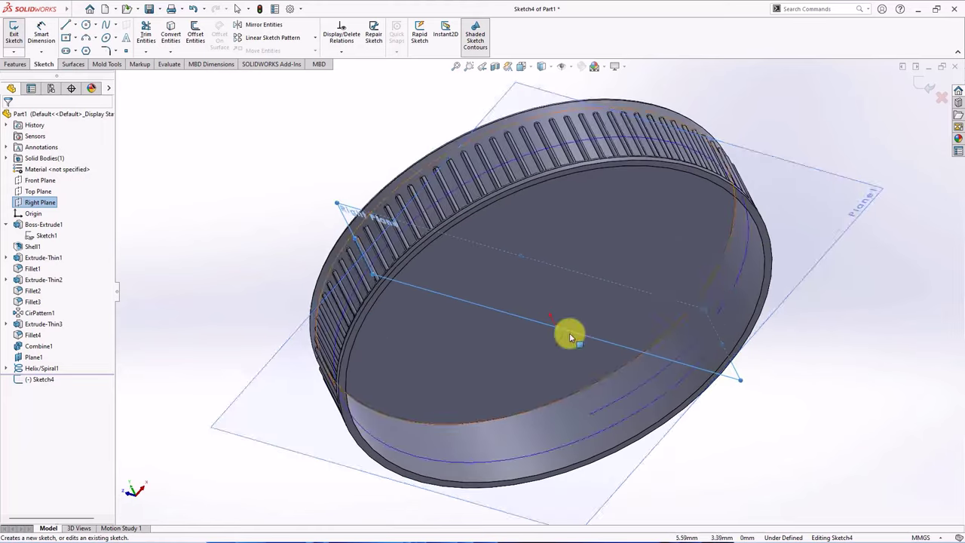
pyautogui.moveTo(570, 337)
pyautogui.mouseDown(button='middle')
pyautogui.moveTo(732, 302)
pyautogui.moveTo(784, 222)
pyautogui.mouseUp(button='middle')
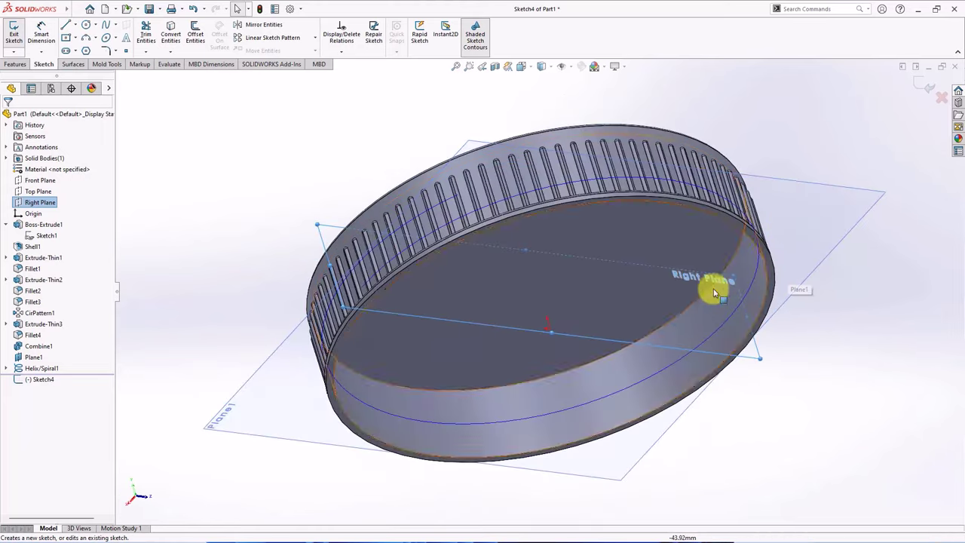
pyautogui.moveTo(715, 292)
pyautogui.mouseDown(button='middle')
pyautogui.moveTo(612, 300)
pyautogui.moveTo(585, 280)
pyautogui.moveTo(487, 295)
pyautogui.moveTo(484, 172)
pyautogui.moveTo(502, 280)
pyautogui.moveTo(497, 402)
pyautogui.mouseUp(button='middle')
pyautogui.scroll(-5, 622, 334)
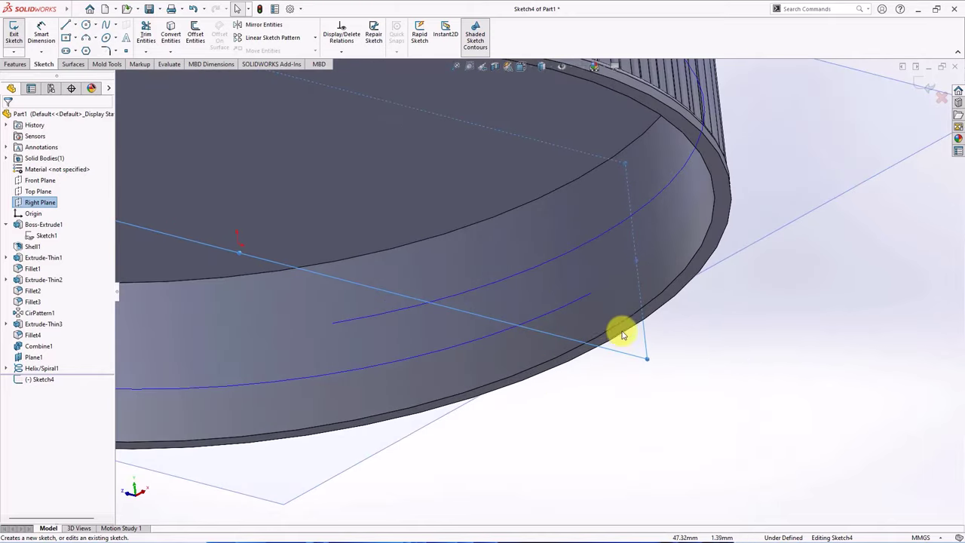
pyautogui.moveTo(603, 318)
pyautogui.mouseDown(button='middle')
pyautogui.moveTo(642, 287)
pyautogui.moveTo(608, 306)
pyautogui.moveTo(605, 340)
pyautogui.moveTo(587, 314)
pyautogui.moveTo(559, 326)
pyautogui.mouseUp(button='middle')
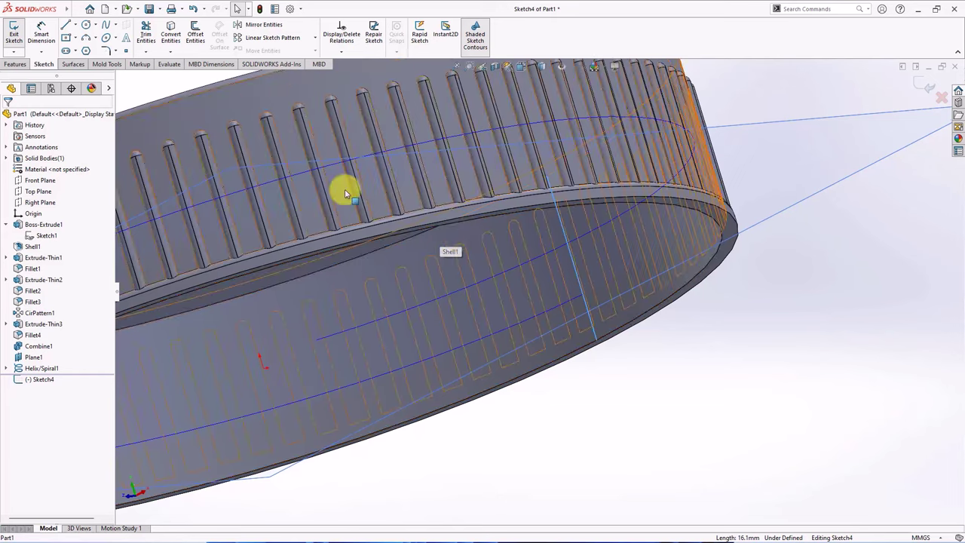
pyautogui.click(170, 36)
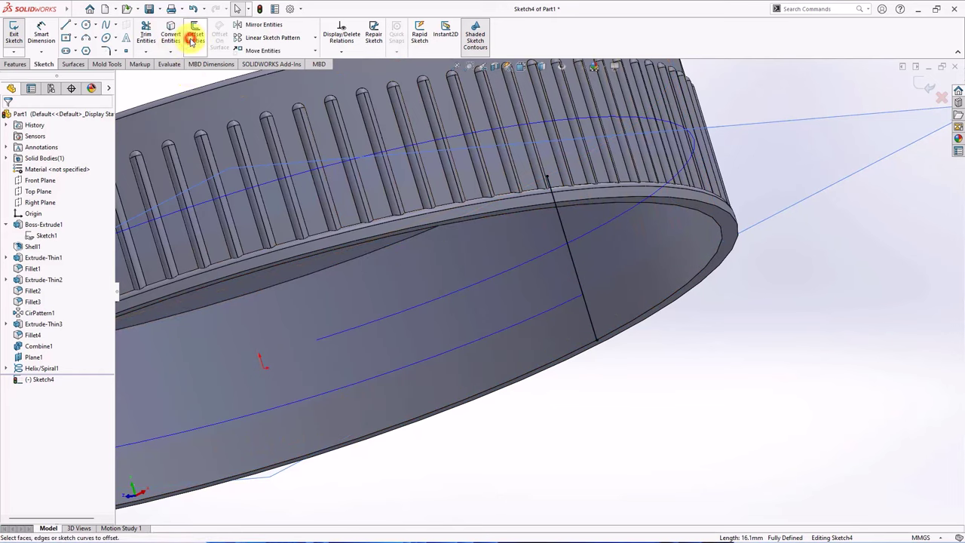
# Step: Offset the converted wall line 0.90 mm towards the inside of the cap as construction geometry, without chain selection or bi-directional offset
pyautogui.click(194, 38)
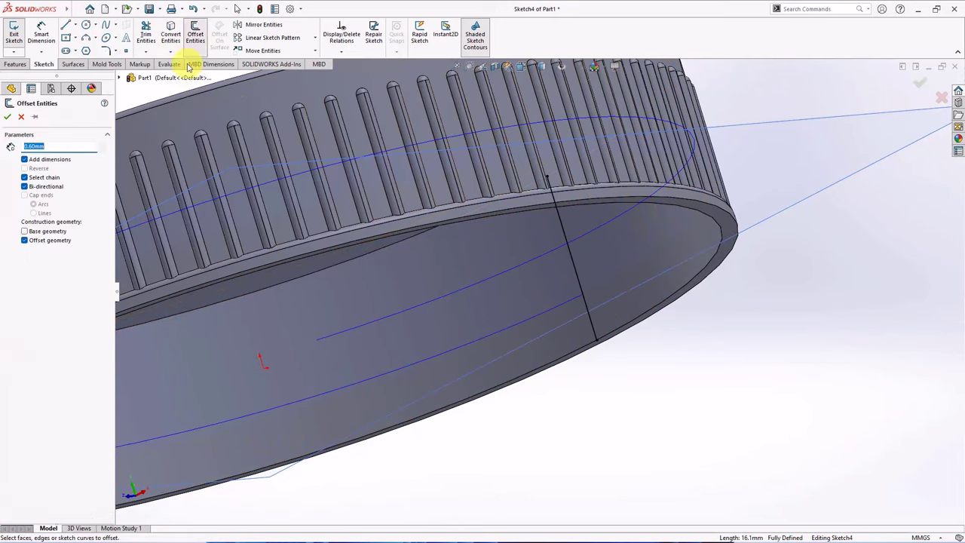
pyautogui.click(25, 187)
pyautogui.moveTo(571, 377); pyautogui.dragTo(577, 294, button='middle')
pyautogui.click(573, 304)
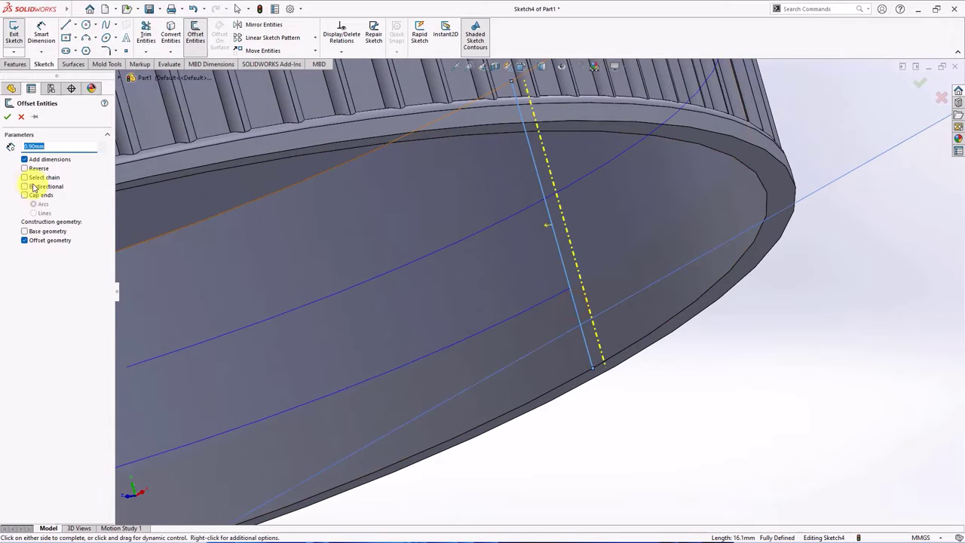
pyautogui.click(25, 169)
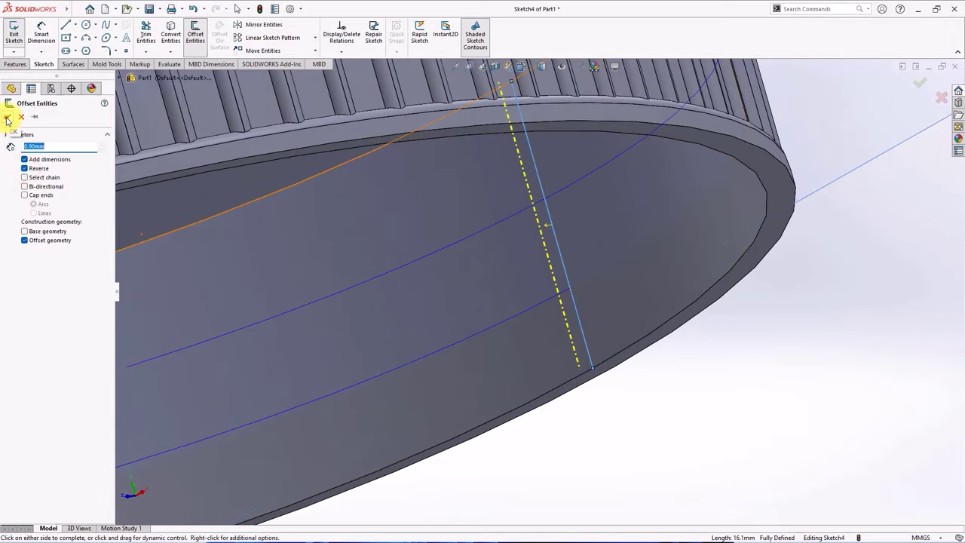
pyautogui.click(6, 118)
# Step: Convert the helix into the thread profile sketch and turn the projected curve into construction geometry
pyautogui.scroll(-2, 569, 379)
pyautogui.moveTo(569, 379); pyautogui.dragTo(553, 359, button='middle')
pyautogui.click(497, 272)
pyautogui.scroll(1, 498, 275)
pyautogui.press('f')
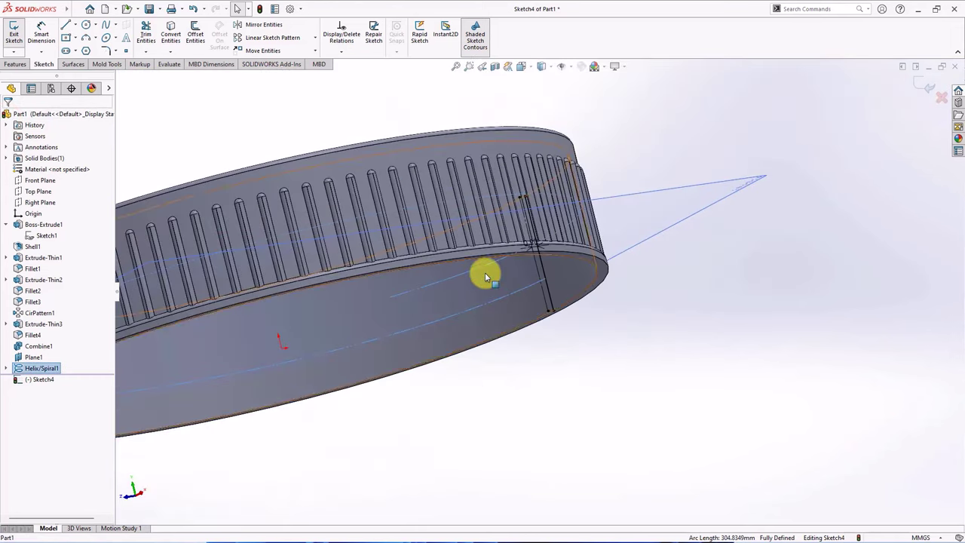
pyautogui.click(172, 30)
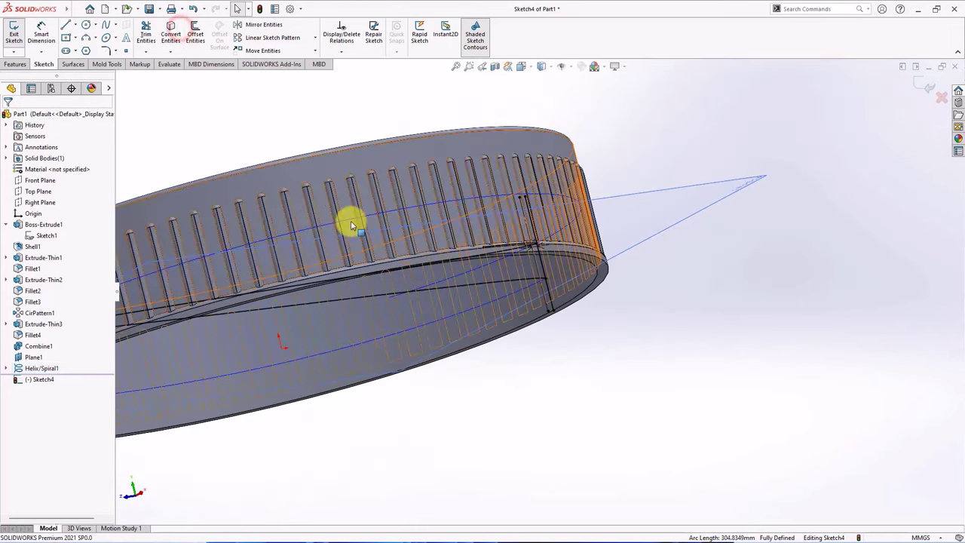
pyautogui.click(506, 282)
pyautogui.click(551, 256)
pyautogui.scroll(-4, 561, 282)
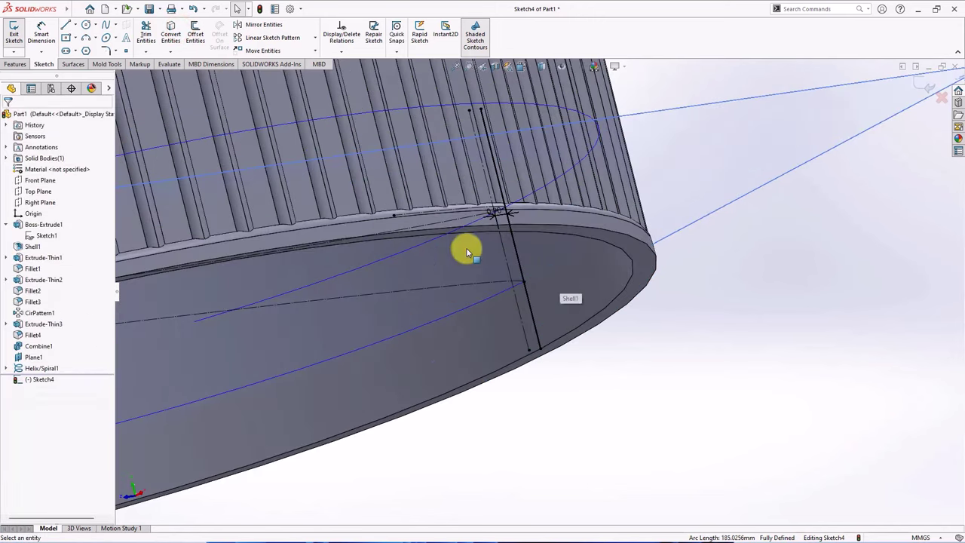
# Step: Draw a horizontal centreline about 2.27 mm long from the helix's end on the wall line towards the cap's inside
pyautogui.click(75, 26)
pyautogui.click(79, 50)
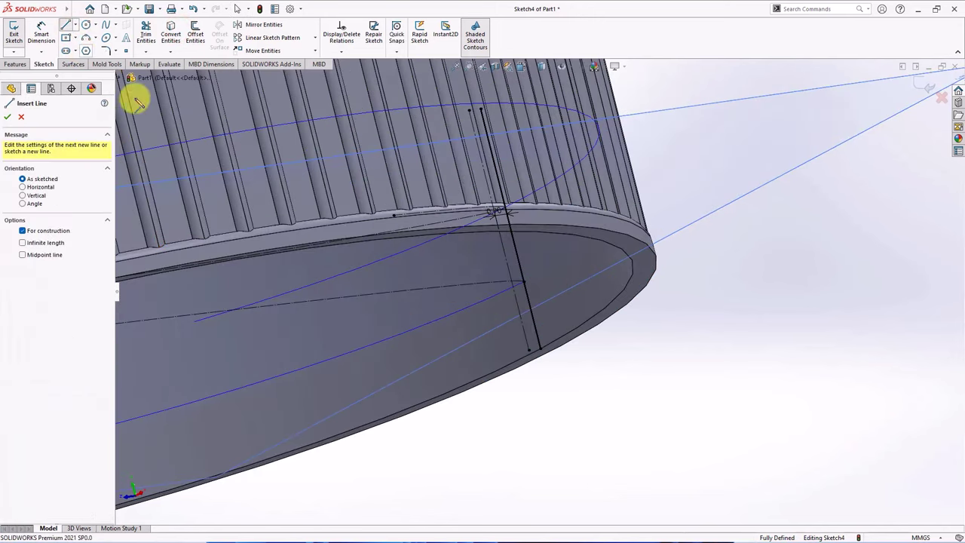
pyautogui.scroll(-3, 381, 143)
pyautogui.scroll(3, 589, 325)
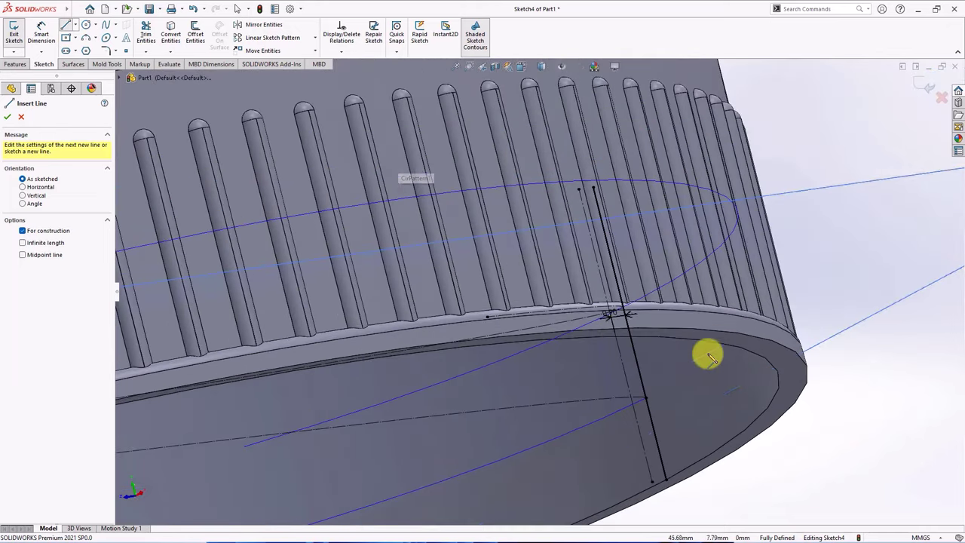
pyautogui.scroll(-3, 662, 399)
pyautogui.click(596, 363)
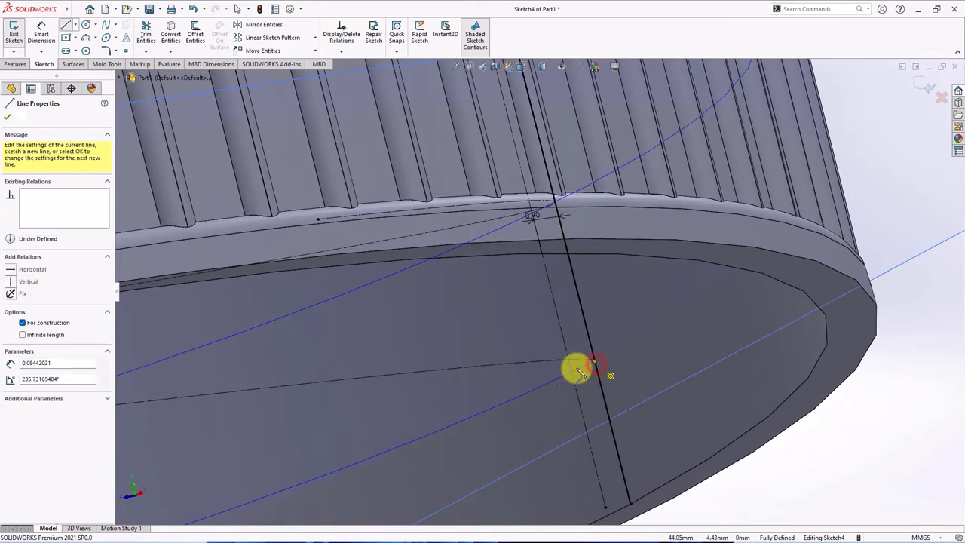
pyautogui.click(531, 370)
pyautogui.rightClick(531, 370)
pyautogui.click(540, 379)
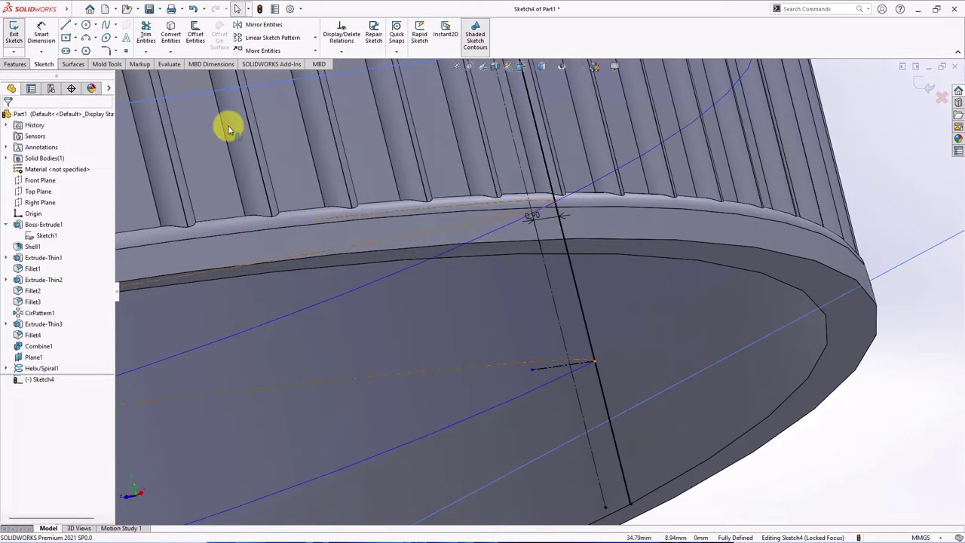
# Step: Offset the short centreline 0.85 mm in both directions as construction geometry
pyautogui.click(195, 34)
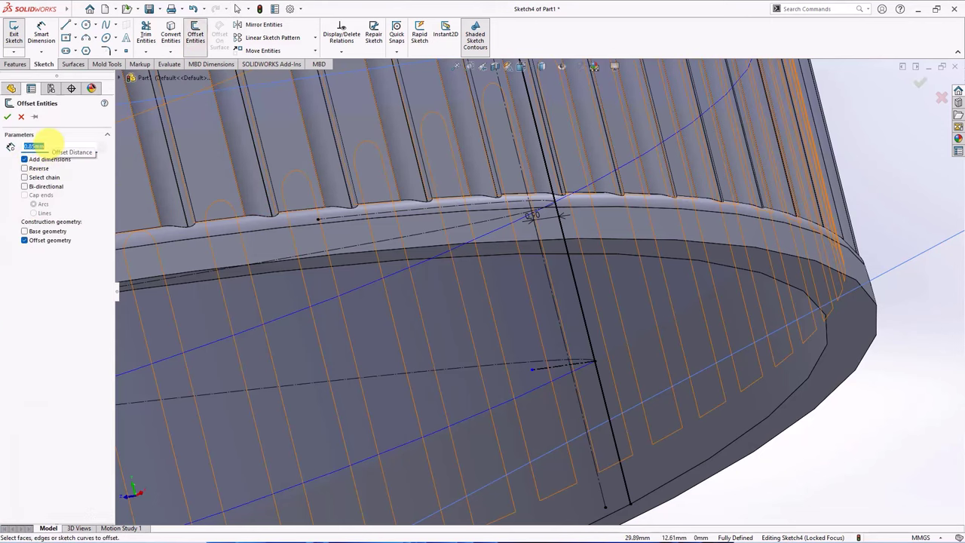
pyautogui.click(25, 187)
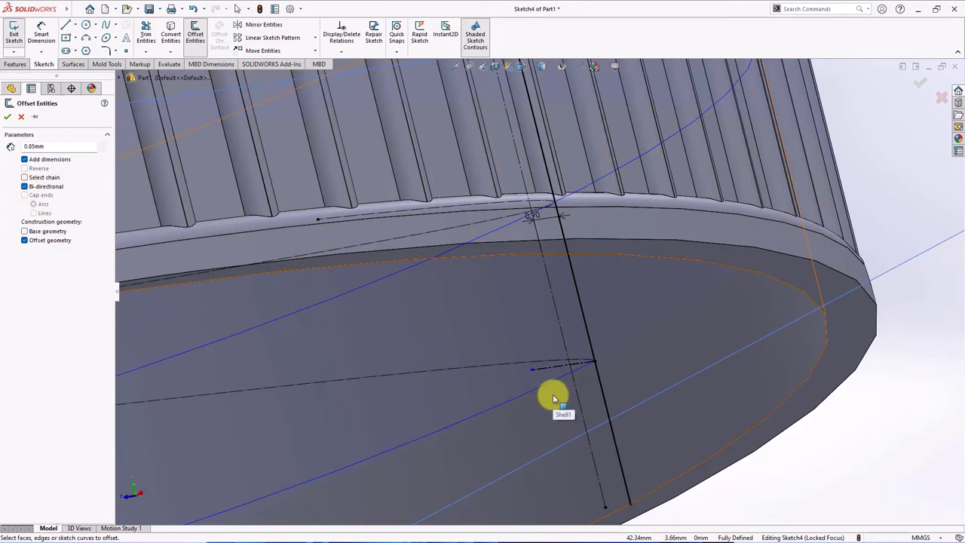
pyautogui.click(571, 367)
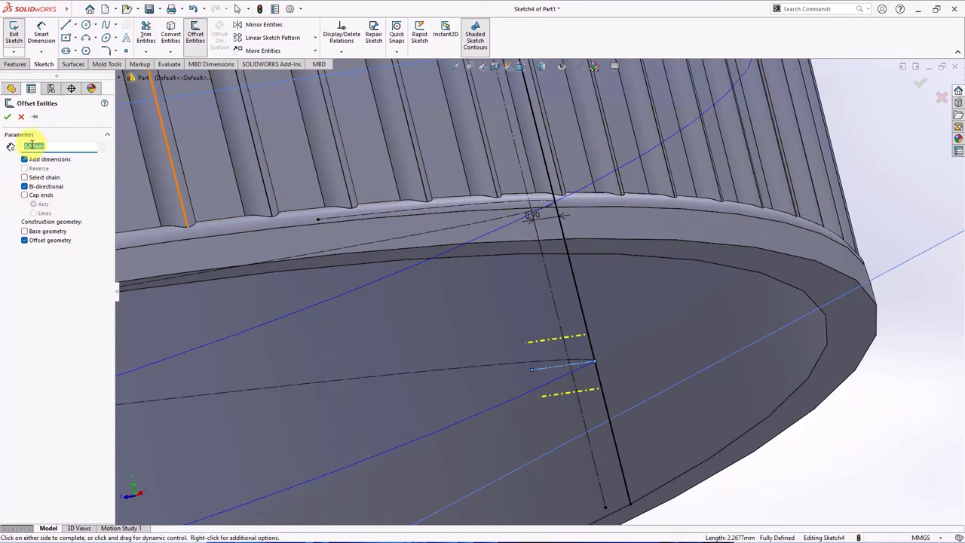
pyautogui.click(8, 118)
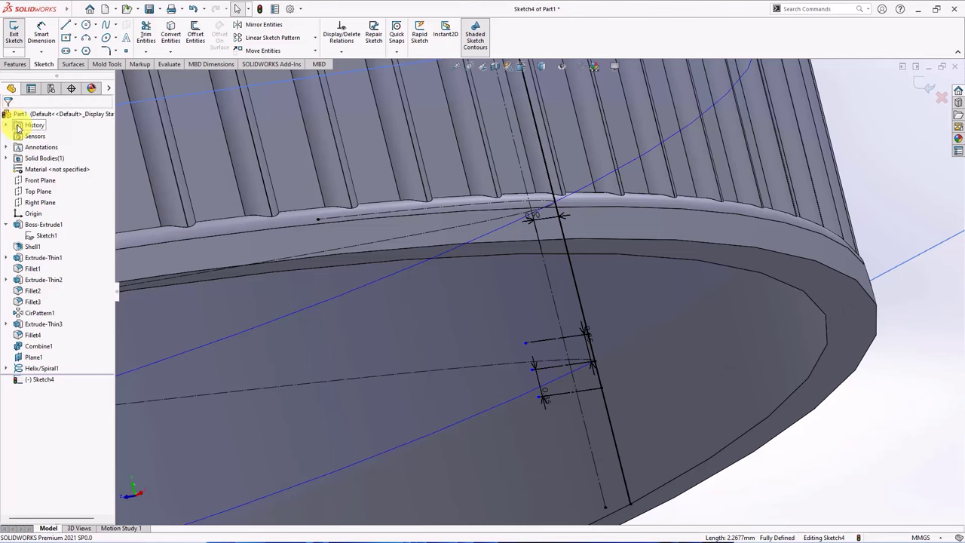
# Step: Trim the wall line down to the segment between the two 0.85 mm offset lines
pyautogui.click(145, 34)
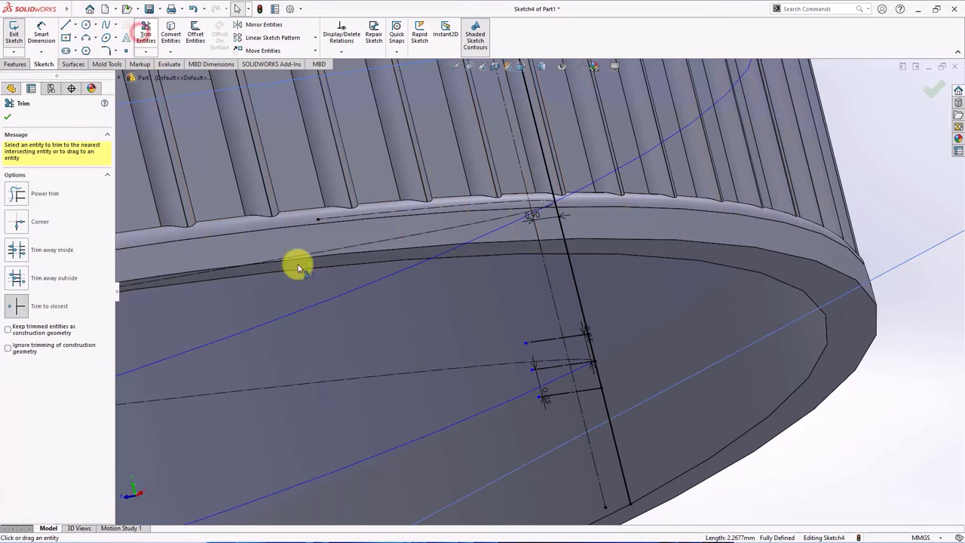
pyautogui.click(584, 317)
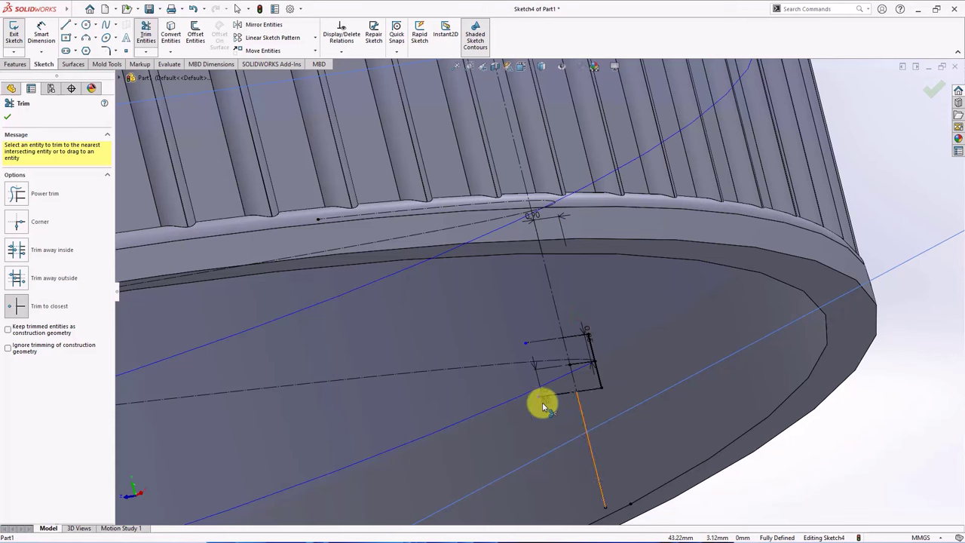
pyautogui.click(7, 117)
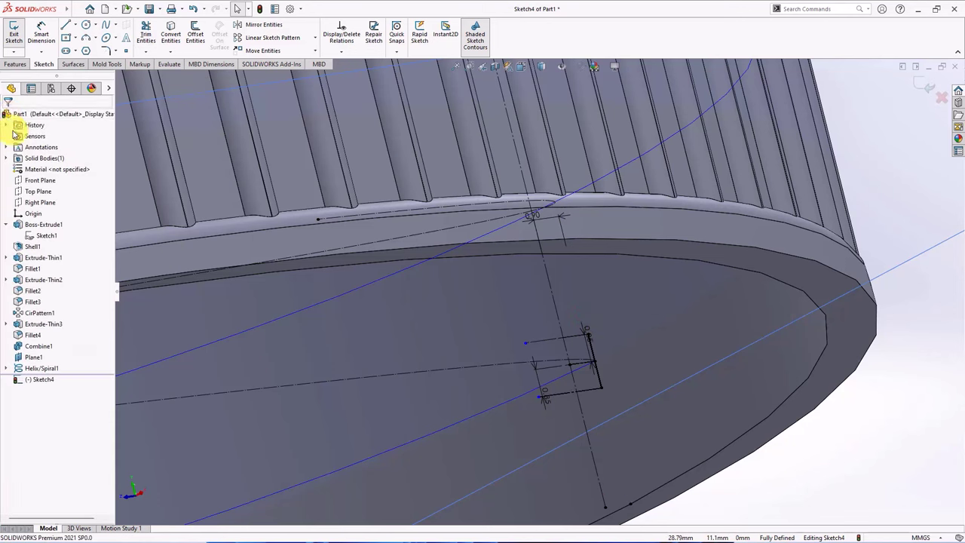
# Step: Draw a three-point spline bulging inward between the wall segment's endpoints to close the thread profile, and finish the sketch
pyautogui.click(107, 29)
pyautogui.scroll(-3, 593, 354)
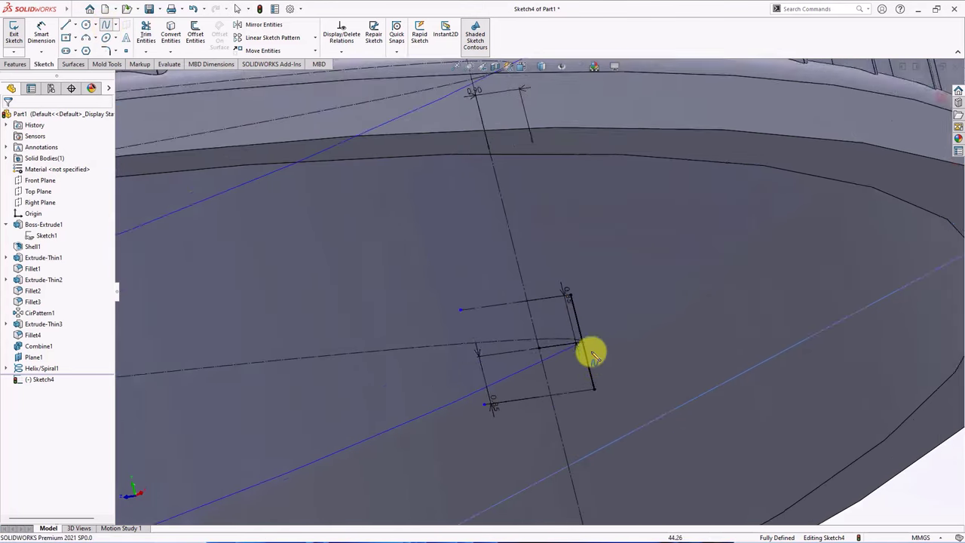
pyautogui.scroll(-1, 594, 354)
pyautogui.click(560, 278)
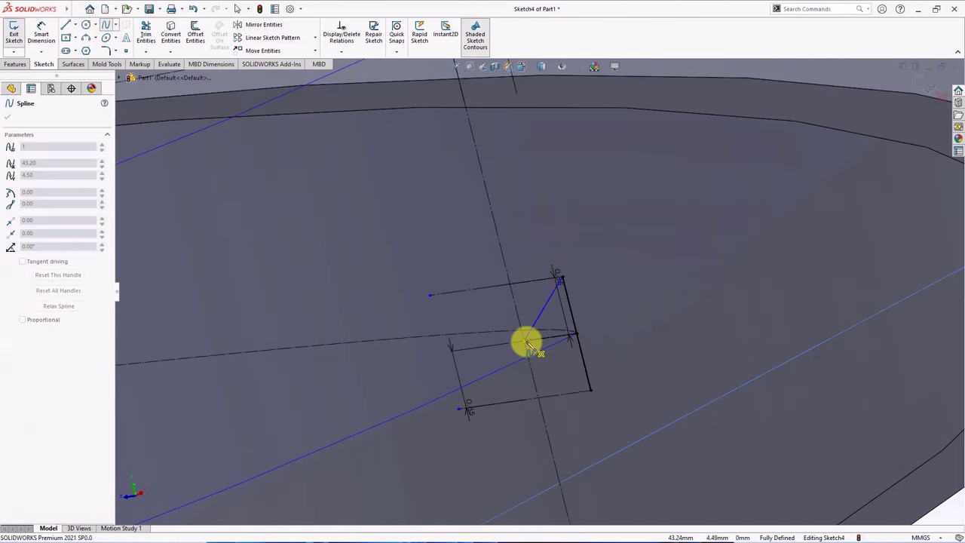
pyautogui.click(526, 345)
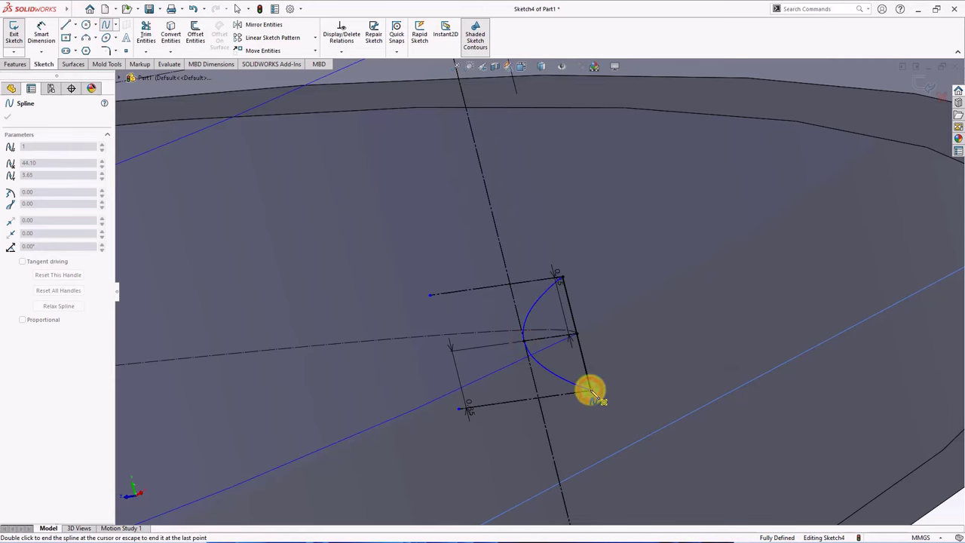
pyautogui.rightClick(590, 390)
pyautogui.click(609, 398)
pyautogui.scroll(3, 611, 362)
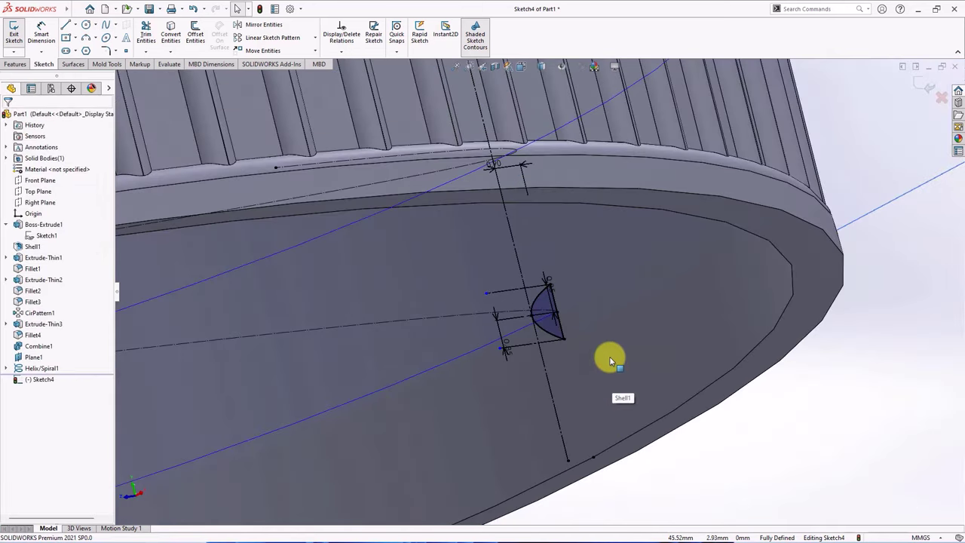
pyautogui.click(926, 82)
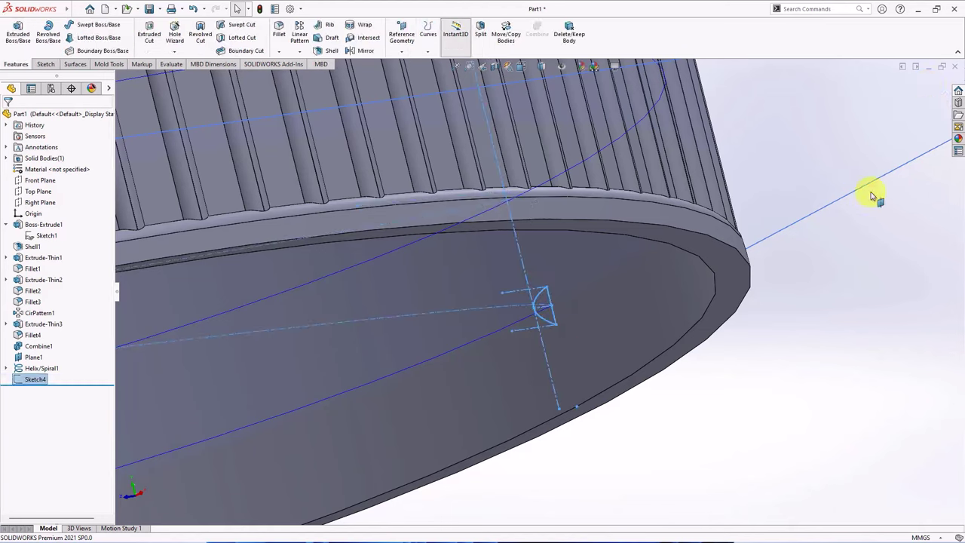
# Step: Sweep the thread profile along the helix, following the path with minimum twist and merging the result with the cap
pyautogui.moveTo(812, 310); pyautogui.dragTo(812, 304, button='middle')
pyautogui.scroll(2, 812, 304)
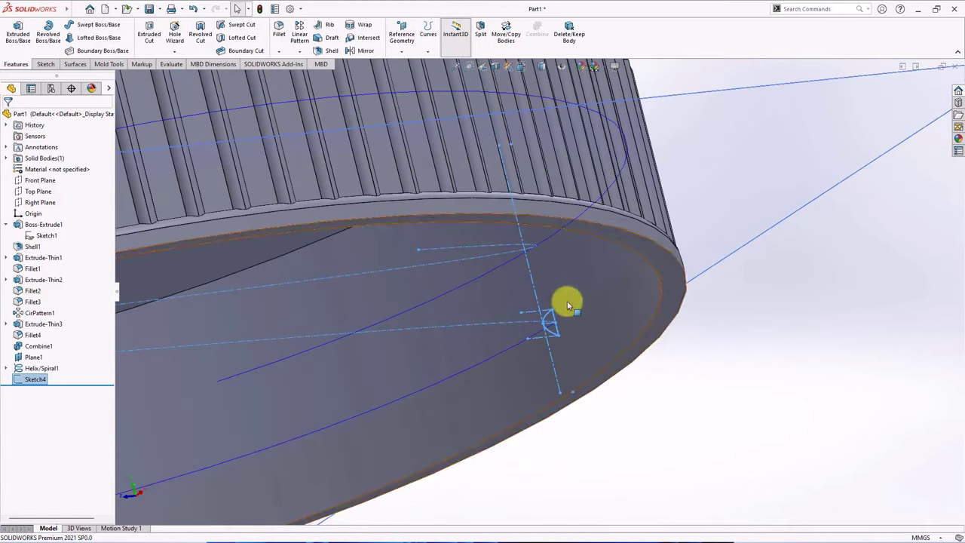
pyautogui.click(76, 30)
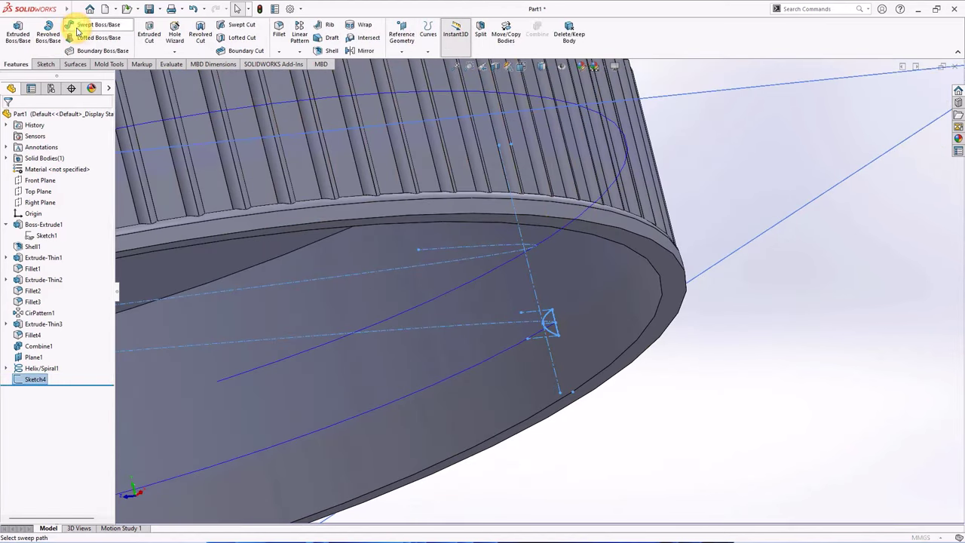
pyautogui.click(489, 356)
pyautogui.moveTo(219, 327); pyautogui.dragTo(162, 278, button='middle')
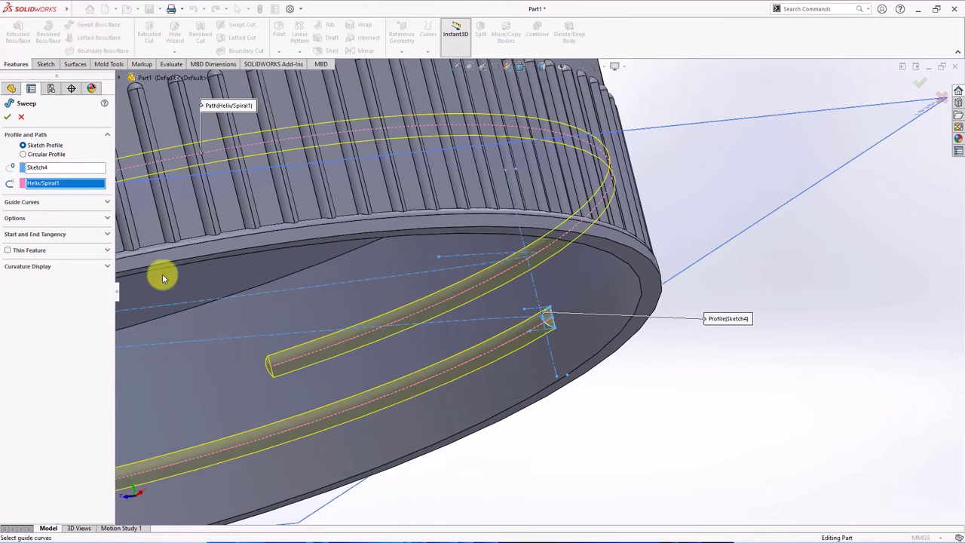
pyautogui.click(58, 220)
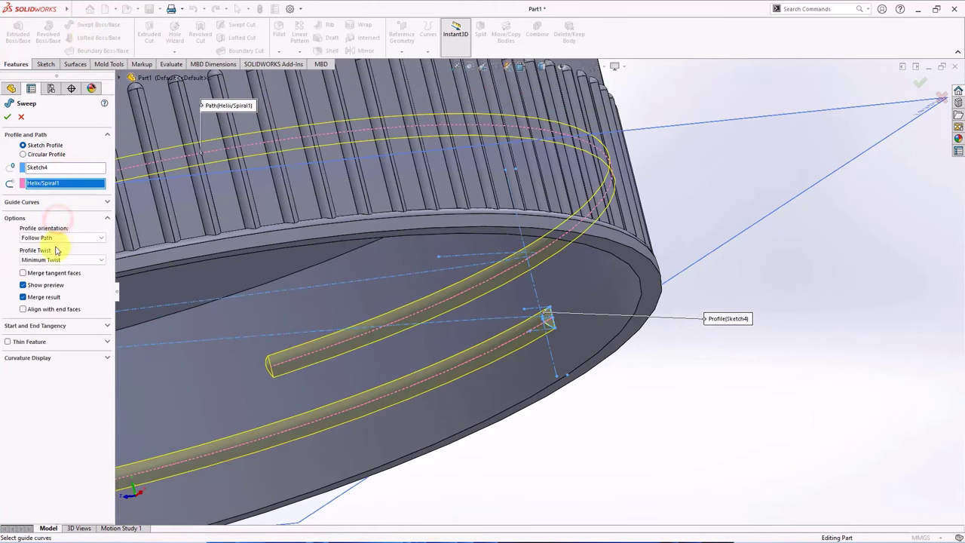
pyautogui.click(7, 119)
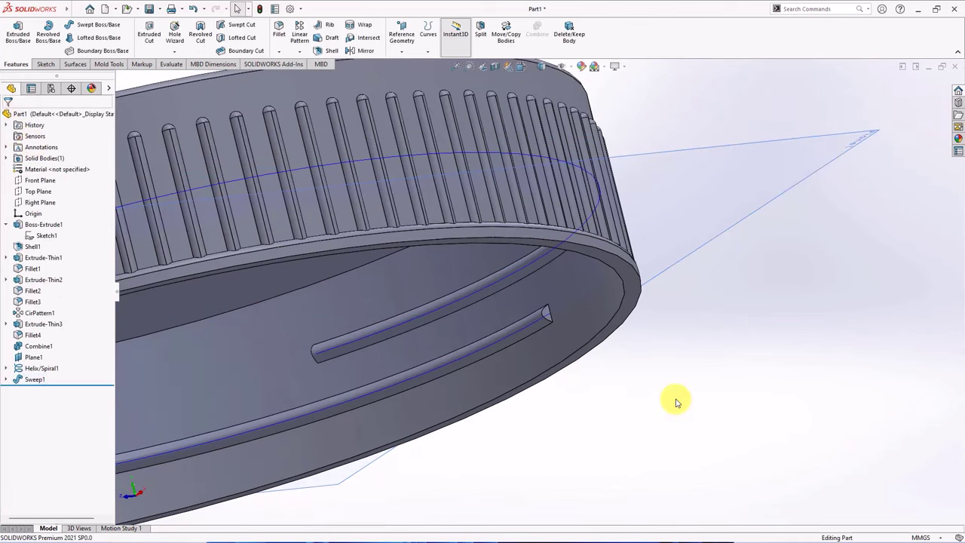
# Step: Hide the reference plane and the helix curve
pyautogui.moveTo(676, 402); pyautogui.dragTo(674, 388, button='middle')
pyautogui.click(735, 193)
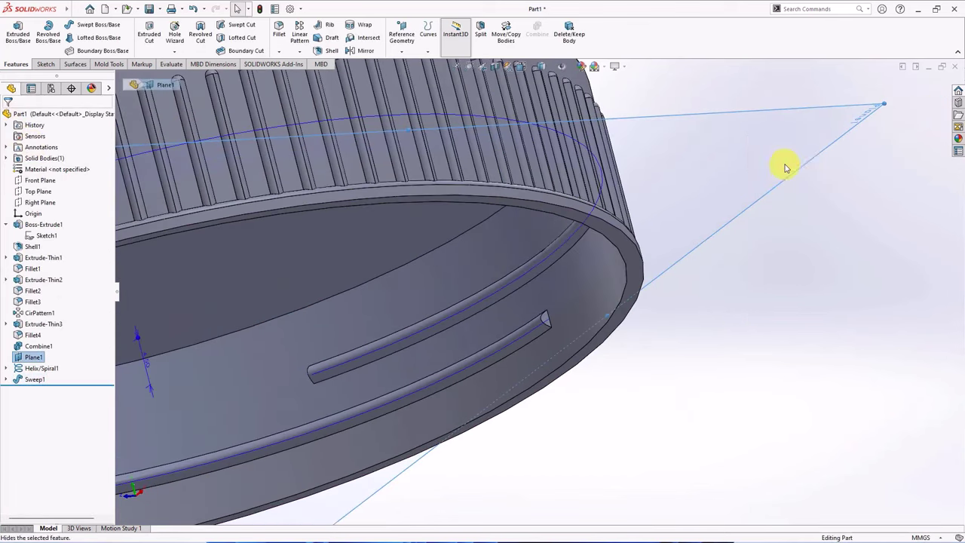
pyautogui.click(784, 168)
pyautogui.click(512, 345)
pyautogui.click(555, 312)
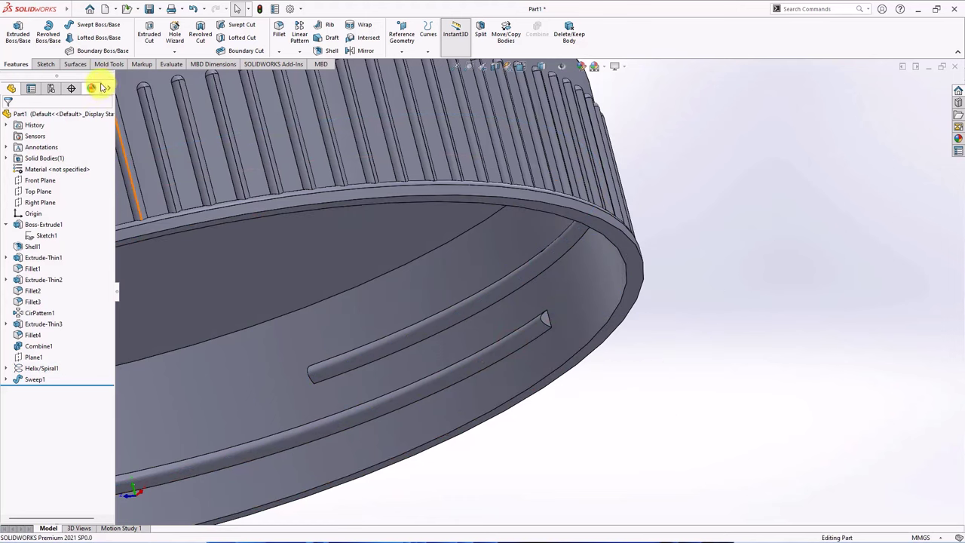
# Step: Start a revolve sketch on the thread's end face nearest the open rim and convert the face outline into it
pyautogui.click(48, 34)
pyautogui.scroll(-4, 576, 330)
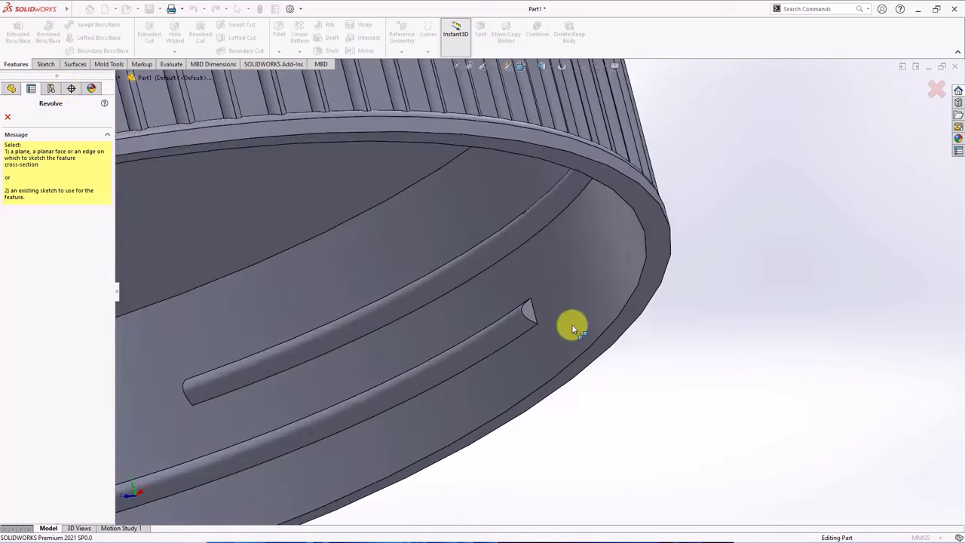
pyautogui.click(511, 307)
pyautogui.moveTo(554, 324); pyautogui.dragTo(685, 355, button='middle')
pyautogui.scroll(-10, 640, 347)
pyautogui.moveTo(620, 360); pyautogui.dragTo(629, 356, button='middle')
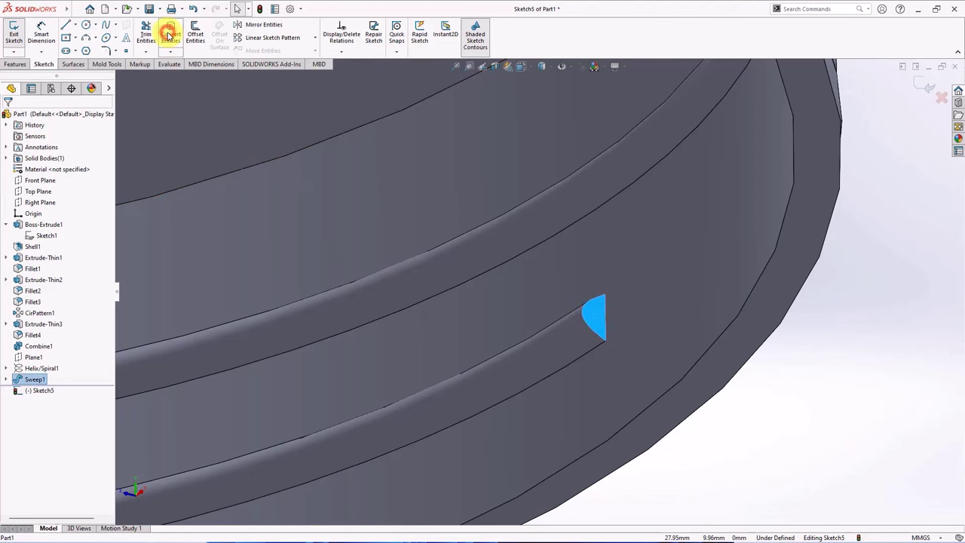
# Step: Offset the converted straight edge 12 mm outward as one-directional construction geometry
pyautogui.click(195, 34)
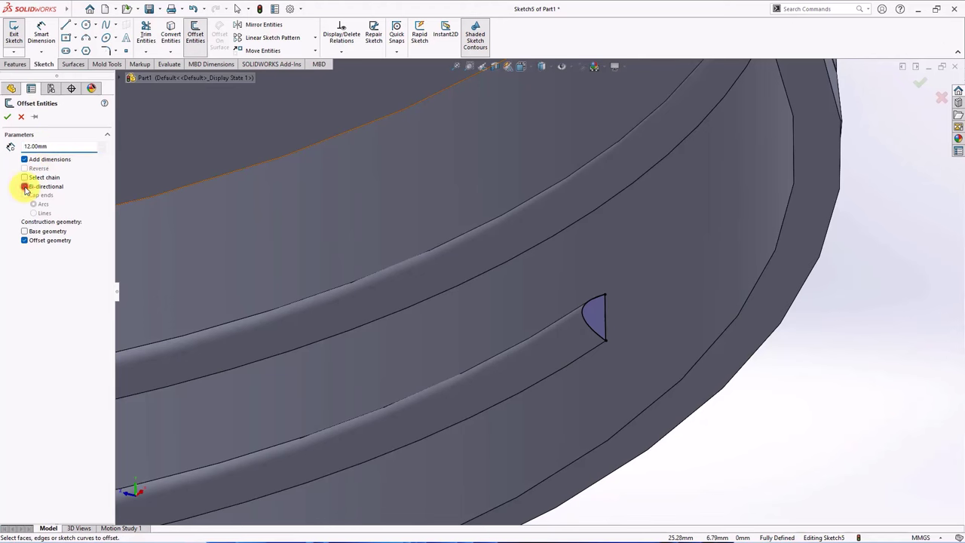
pyautogui.click(607, 332)
pyautogui.scroll(1, 607, 332)
pyautogui.scroll(3, 609, 333)
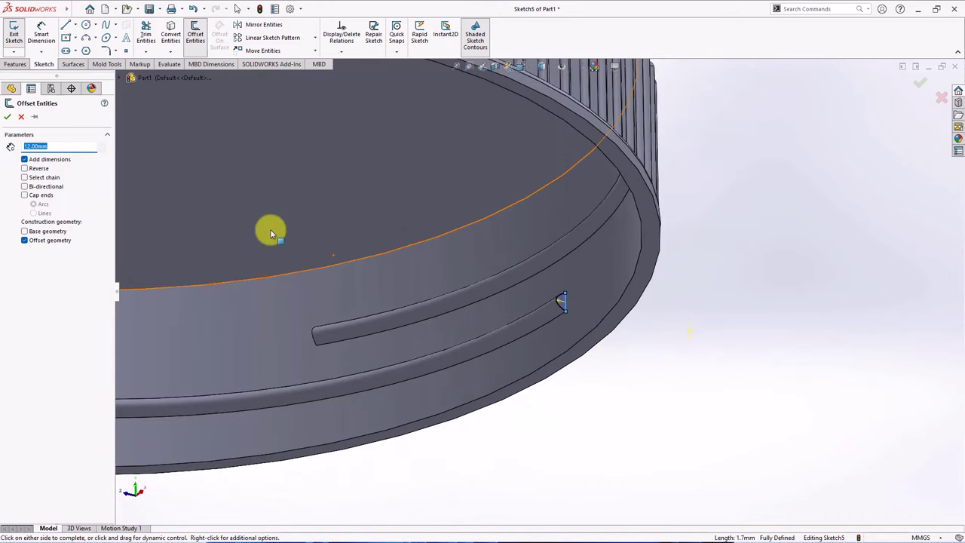
pyautogui.click(8, 118)
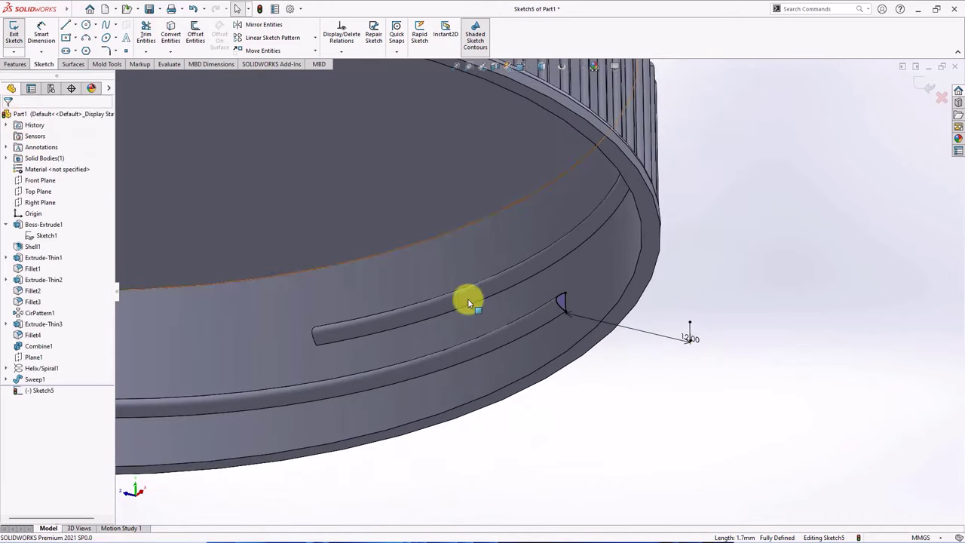
# Step: Revolve the end profile 20 degrees about the offset construction line so the thread end runs out into the wall
pyautogui.scroll(-2, 692, 336)
pyautogui.click(15, 65)
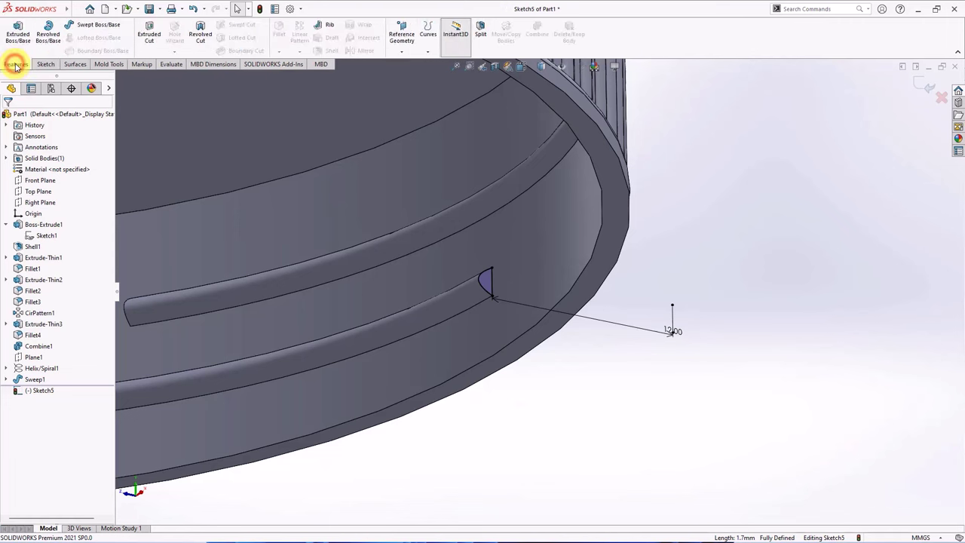
pyautogui.click(46, 38)
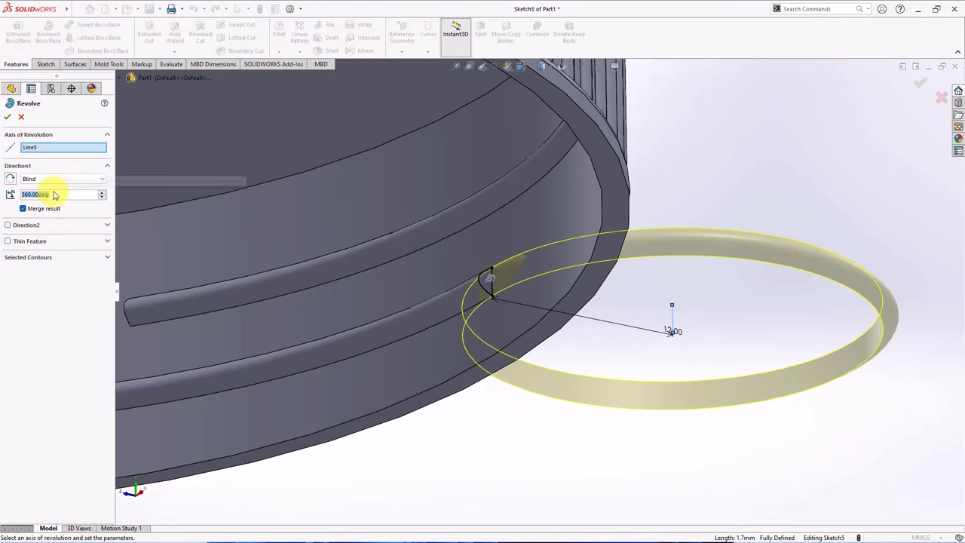
pyautogui.write('15')
pyautogui.press('Return')
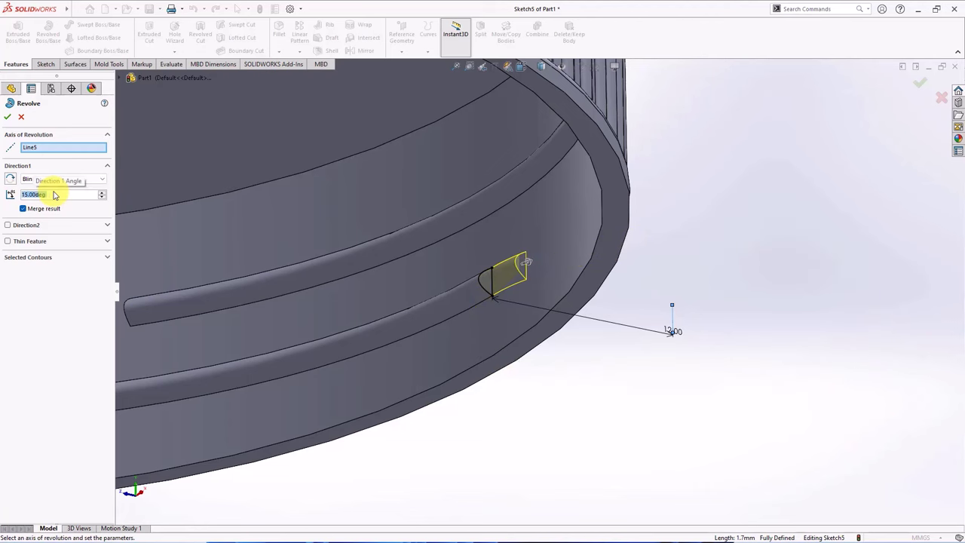
pyautogui.scroll(-3, 558, 286)
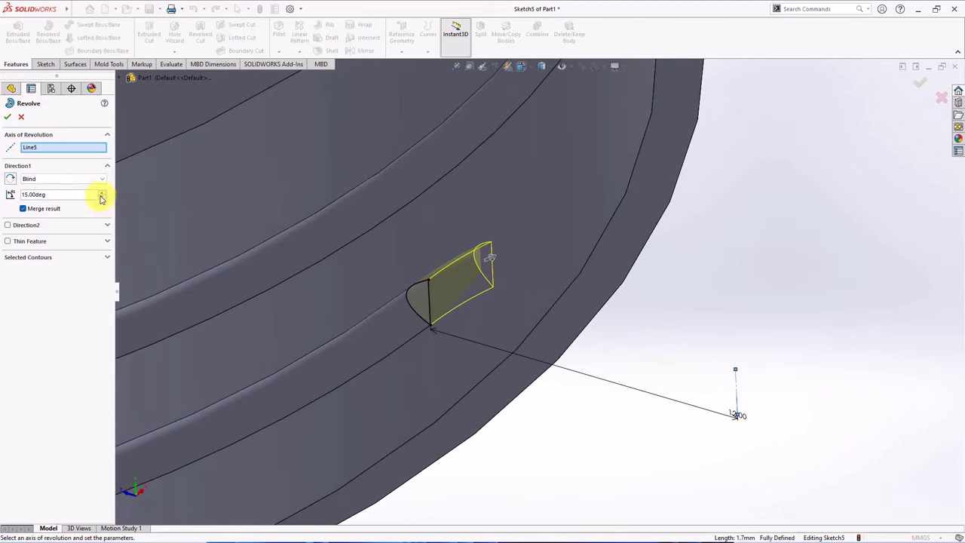
pyautogui.moveTo(276, 279); pyautogui.dragTo(494, 248, button='middle')
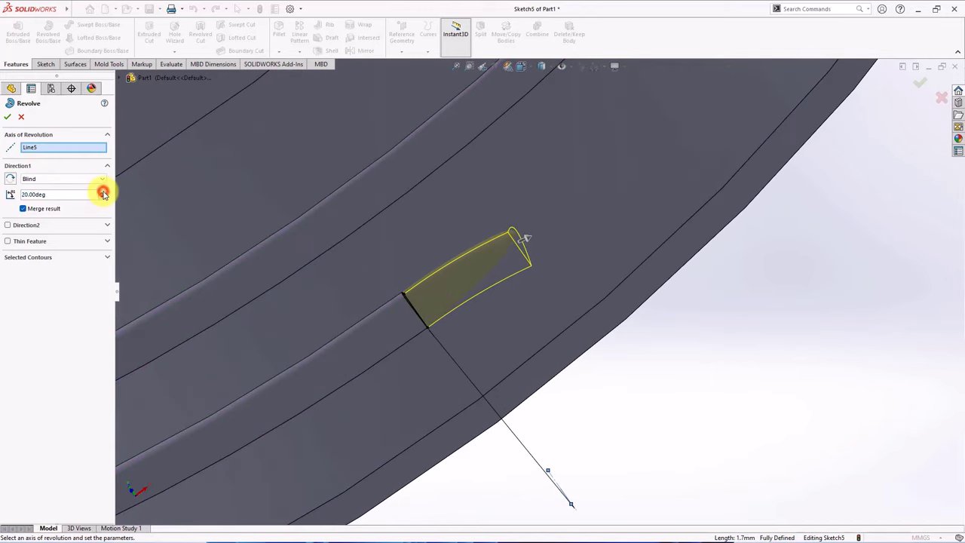
pyautogui.click(9, 117)
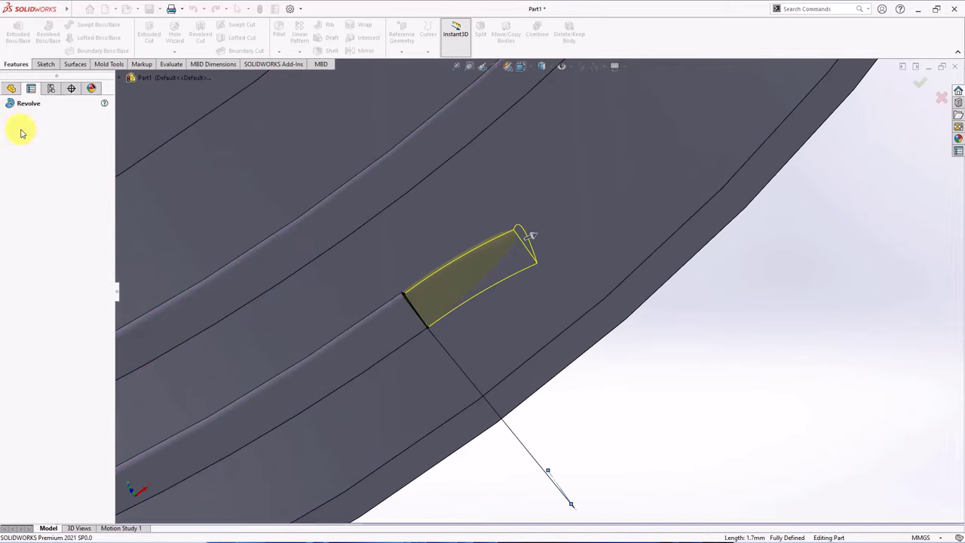
# Step: Start a sketch on the thread's other end face, deeper inside the cap, and convert the face outline into it
pyautogui.scroll(6, 514, 326)
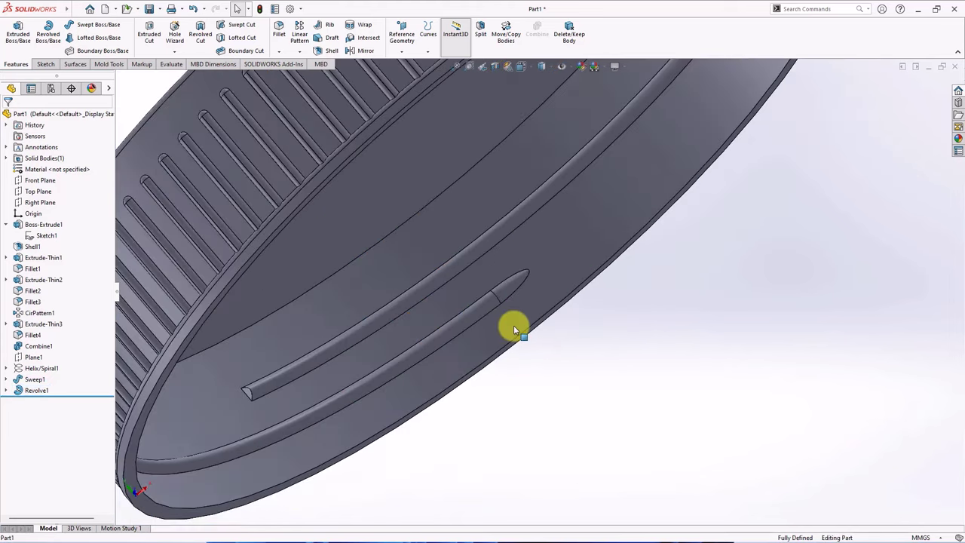
pyautogui.scroll(-5, 437, 323)
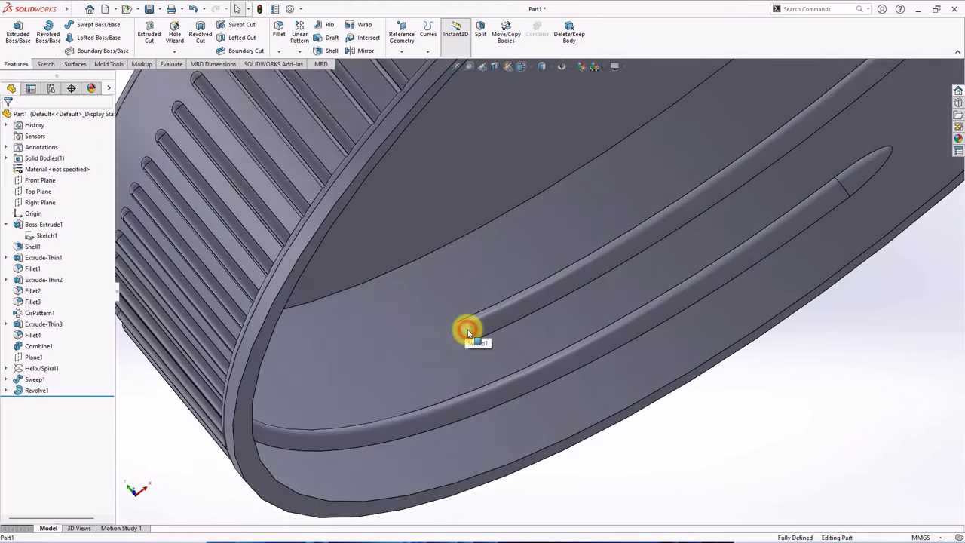
pyautogui.click(467, 332)
pyautogui.click(515, 302)
pyautogui.moveTo(500, 301); pyautogui.dragTo(506, 227, button='middle')
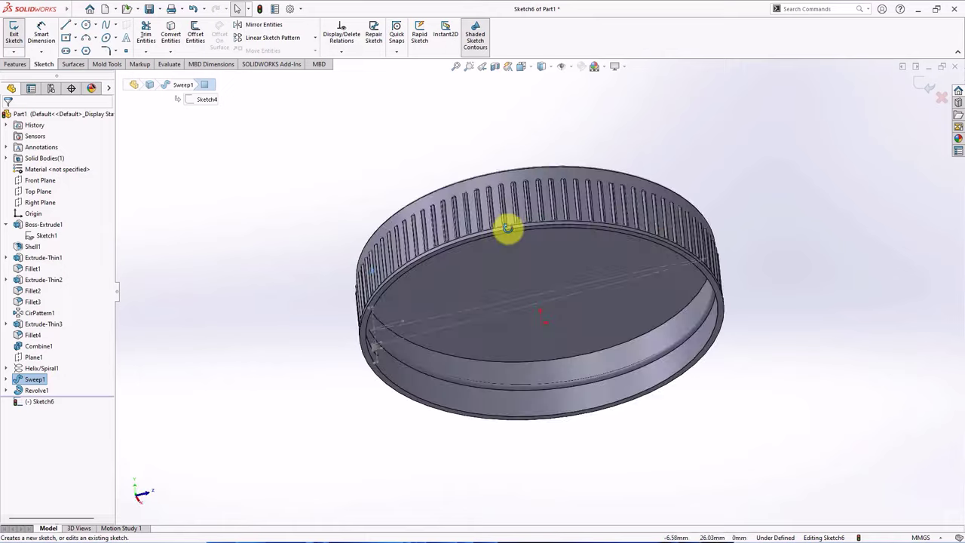
pyautogui.scroll(-5, 361, 335)
pyautogui.scroll(-2, 354, 335)
pyautogui.scroll(6, 331, 331)
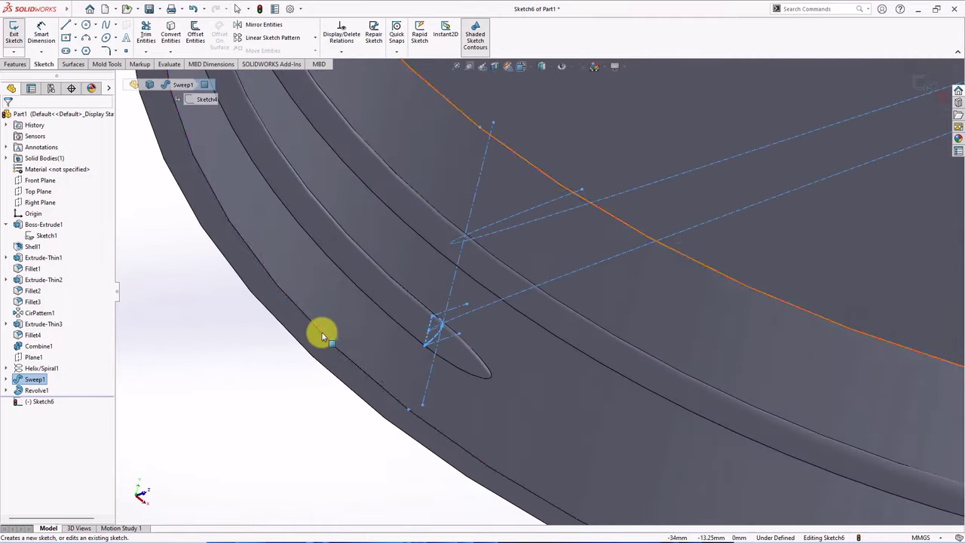
pyautogui.scroll(-5, 490, 201)
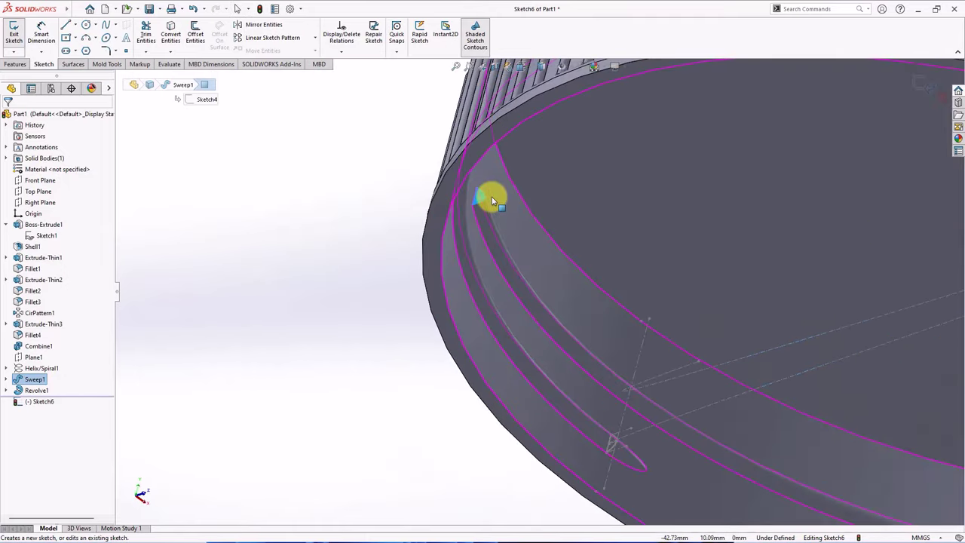
pyautogui.scroll(-3, 399, 222)
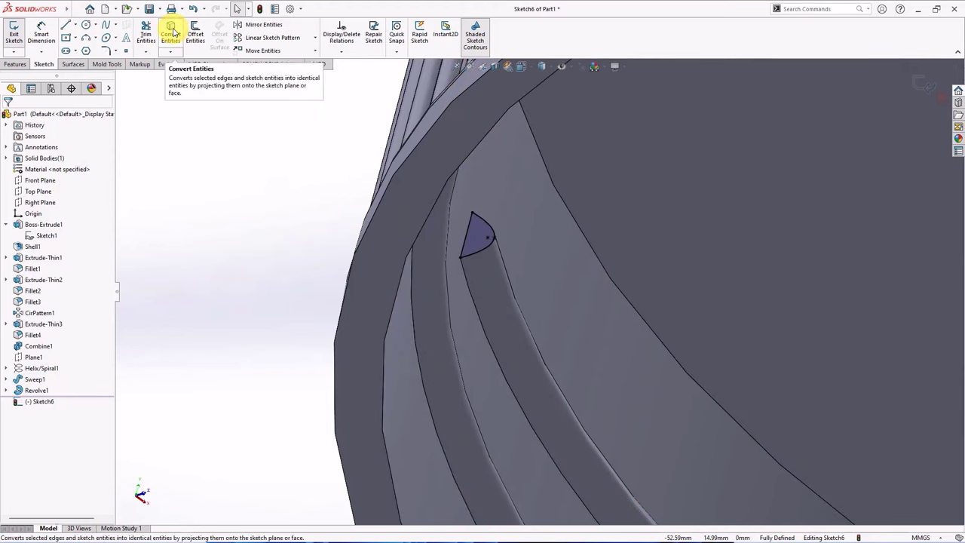
# Step: Offset the straight edge of the second end profile 12 mm outward as construction geometry
pyautogui.click(196, 31)
pyautogui.click(408, 282)
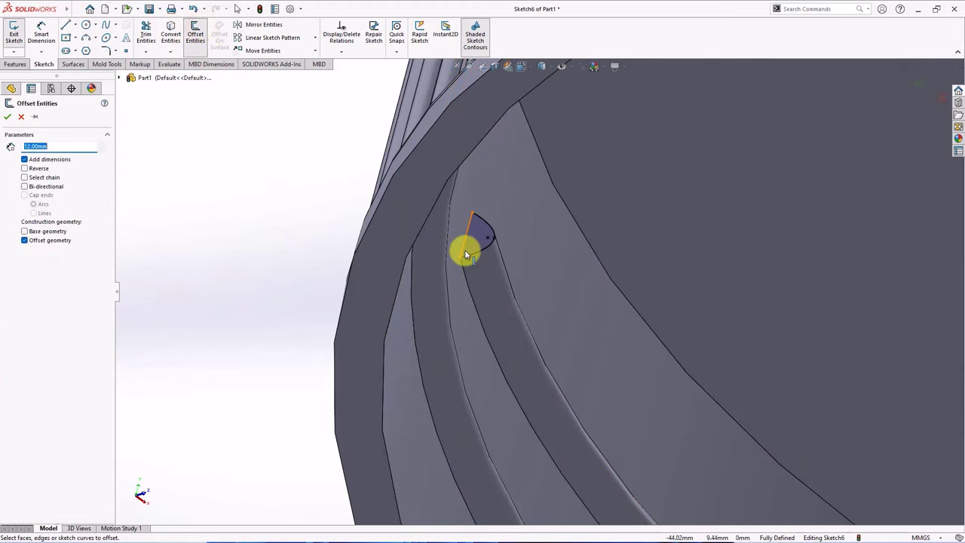
pyautogui.scroll(3, 465, 255)
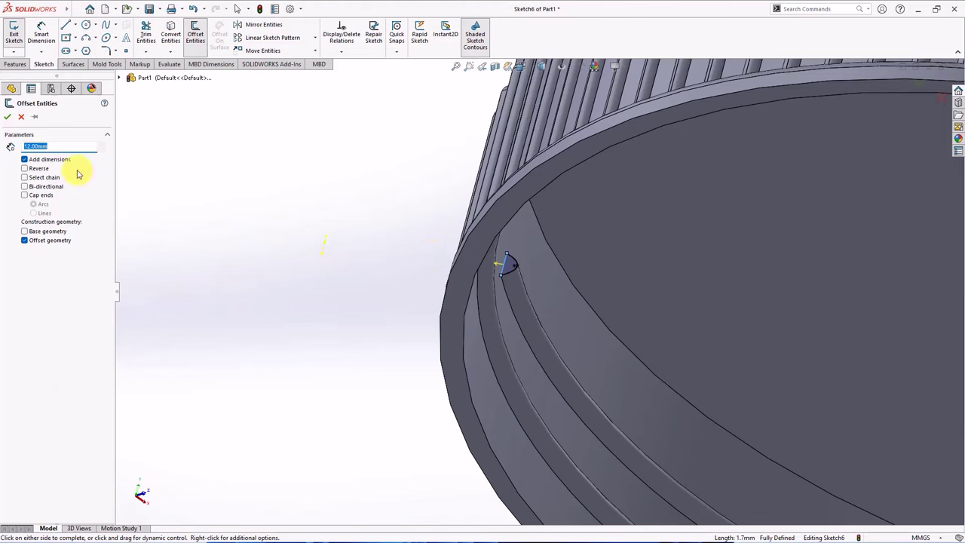
pyautogui.press('Return')
# Step: Revolve the second end profile 20 degrees about its offset construction line, merging it with the cap
pyautogui.click(15, 64)
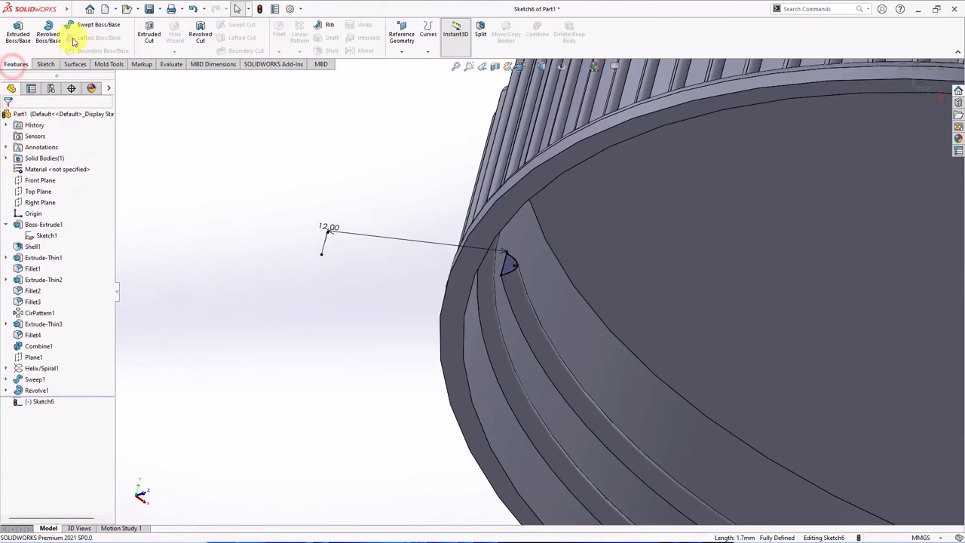
pyautogui.click(49, 30)
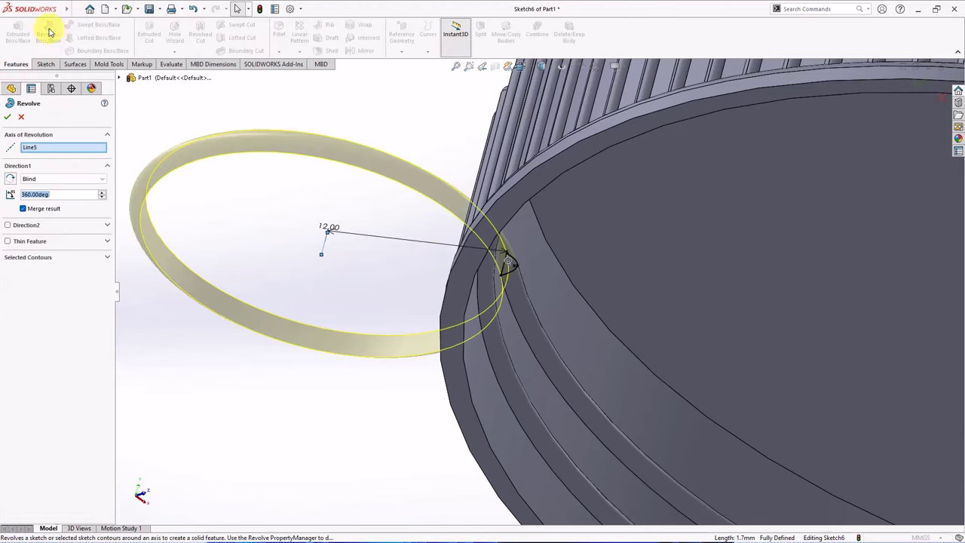
pyautogui.click(62, 195)
pyautogui.write('20')
pyautogui.press('Return')
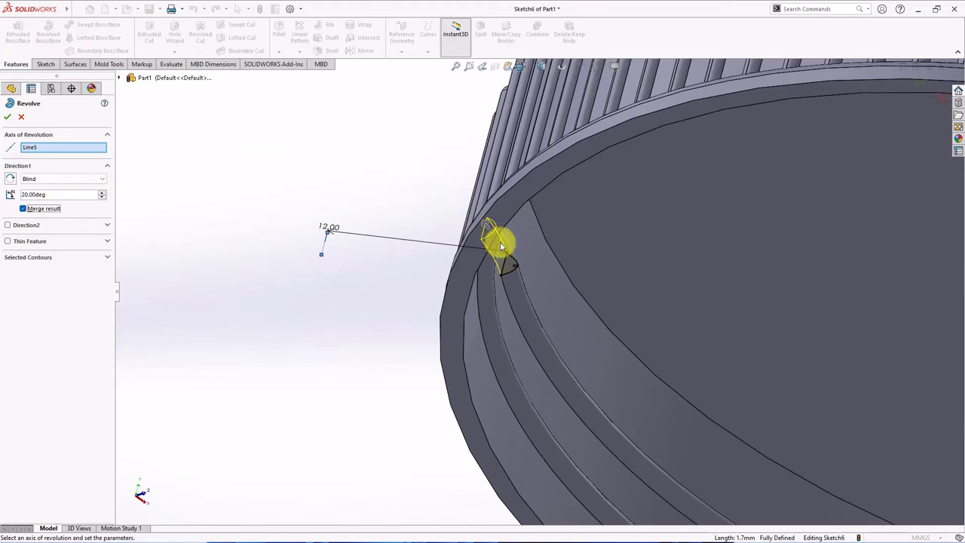
pyautogui.scroll(-5, 502, 246)
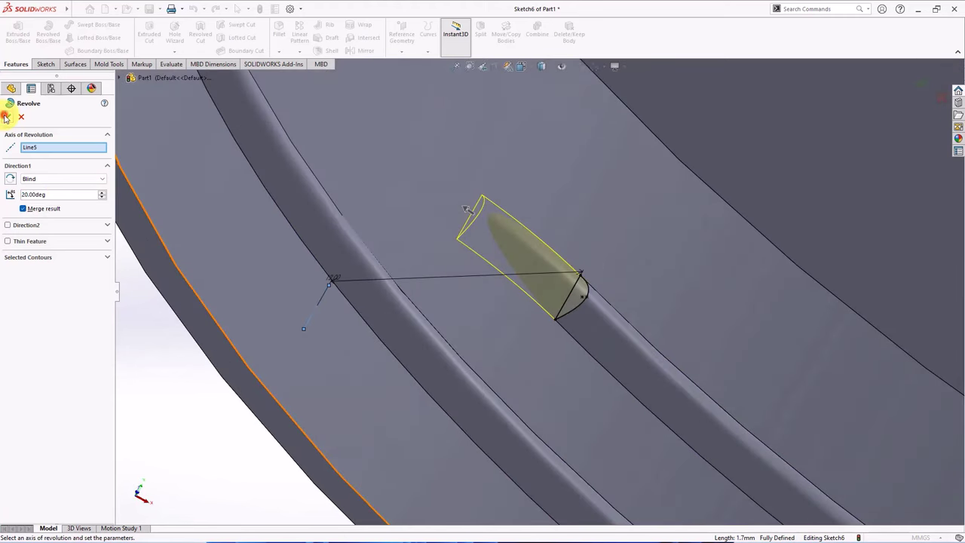
pyautogui.click(5, 118)
# Step: Inspect the cap's tapered thread ends inside and its top face, rim and ribbed side outside
pyautogui.scroll(5, 472, 244)
pyautogui.click(348, 332)
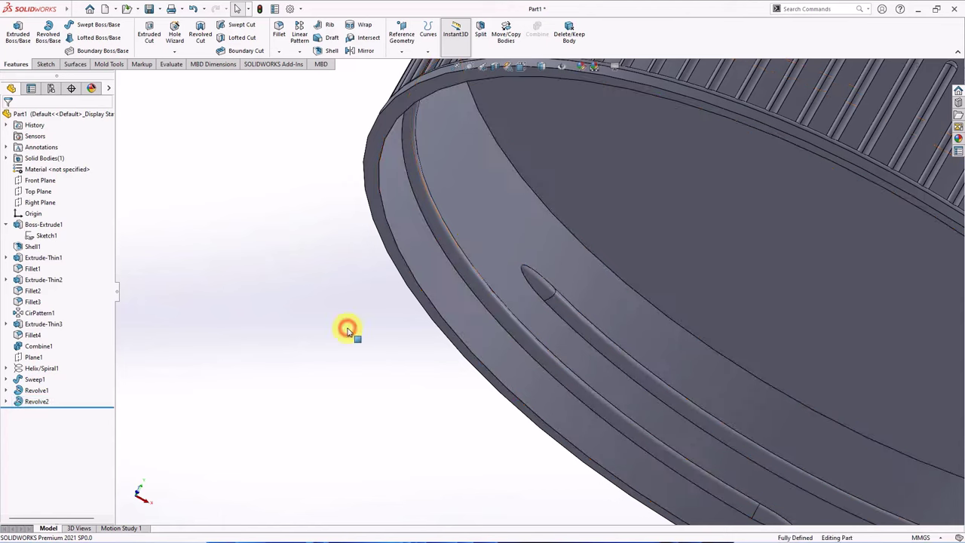
pyautogui.scroll(5, 348, 330)
pyautogui.moveTo(369, 299); pyautogui.dragTo(402, 310, button='middle')
pyautogui.scroll(-5, 540, 394)
pyautogui.moveTo(470, 390); pyautogui.dragTo(638, 427, button='middle')
pyautogui.scroll(5, 458, 392)
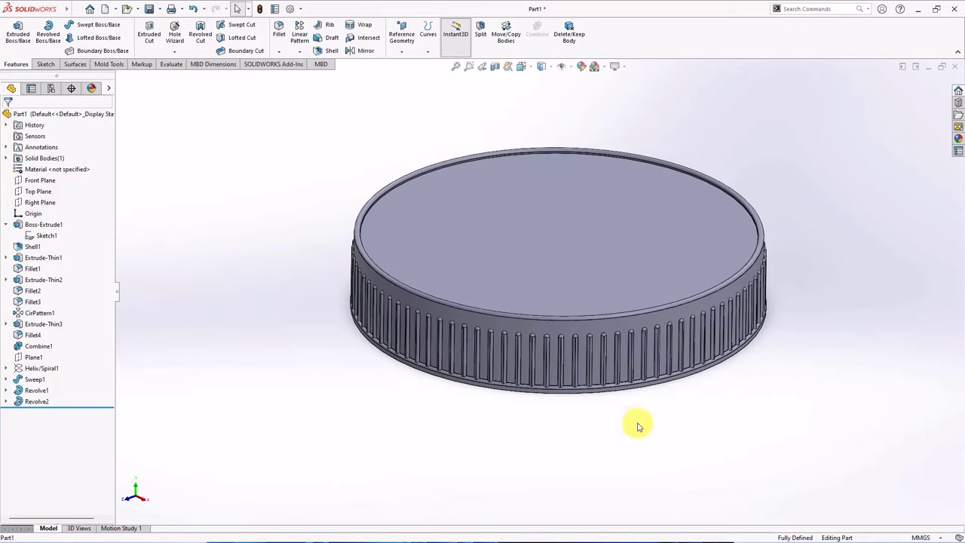
pyautogui.keyDown('shift'); pyautogui.moveTo(856, 336); pyautogui.dragTo(855, 310, button='middle'); pyautogui.keyUp('shift')
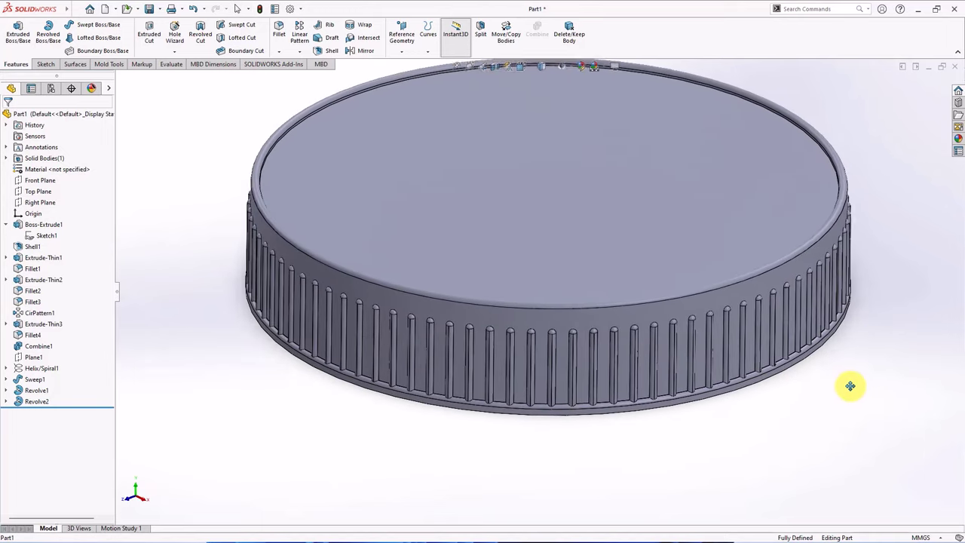